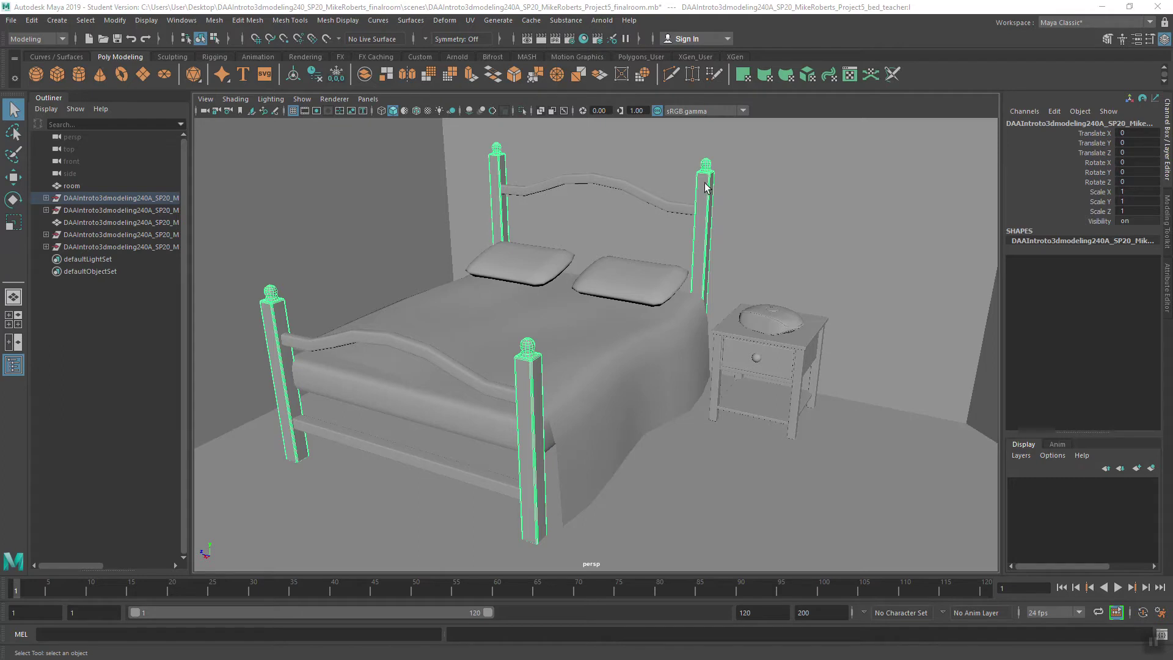
Send the four selected bedposts to Mudbox as a new scene and dismiss the What's New Highlight Settings dialog
click(10, 22)
mouse_move(76, 169)
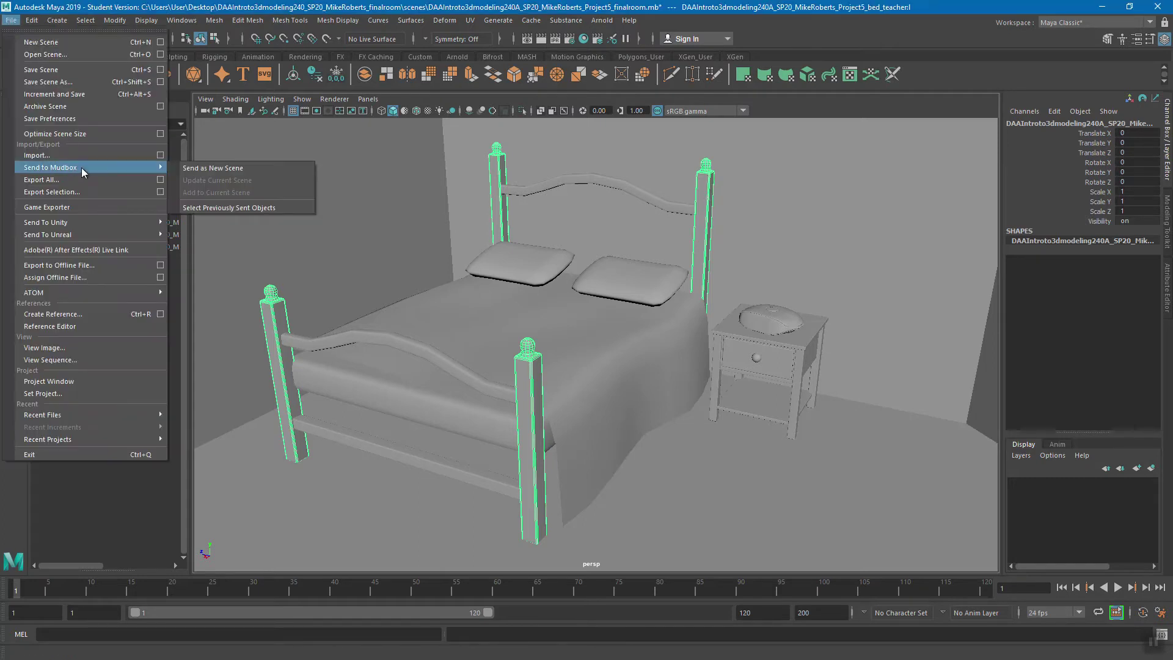
click(230, 168)
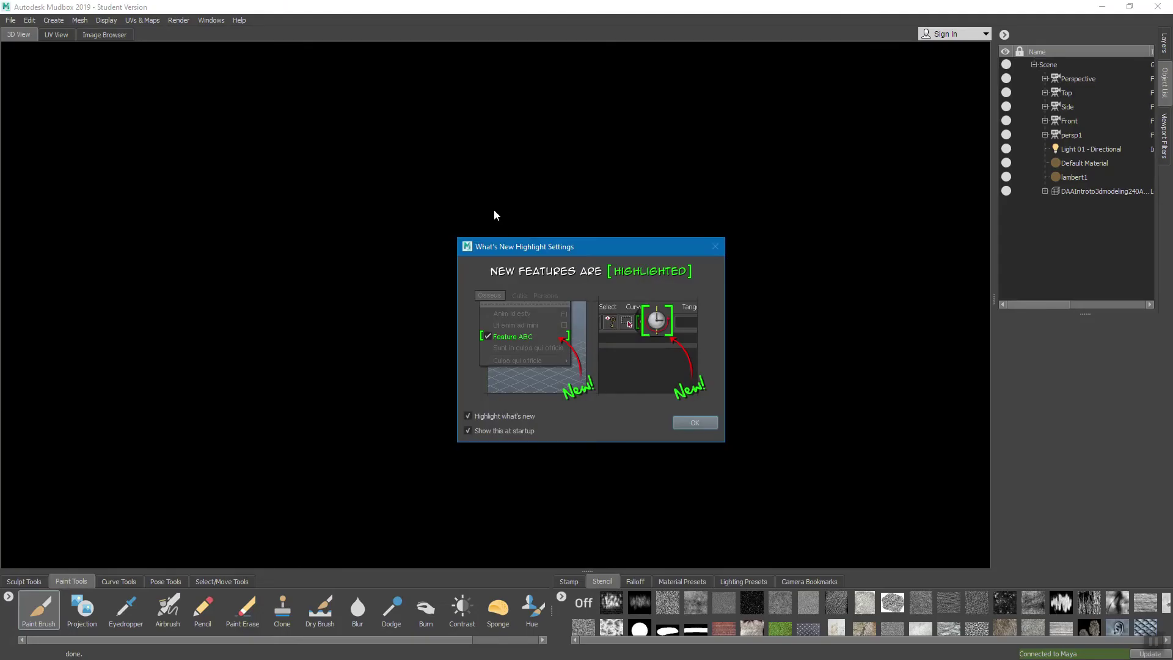
click(694, 422)
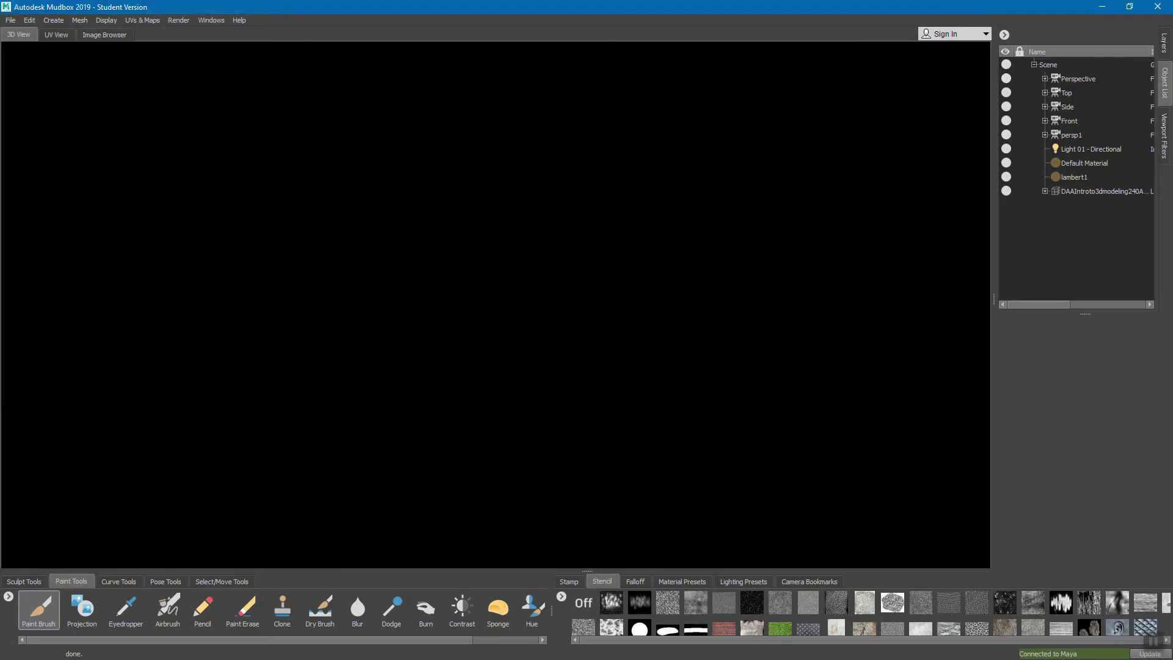
click(1102, 6)
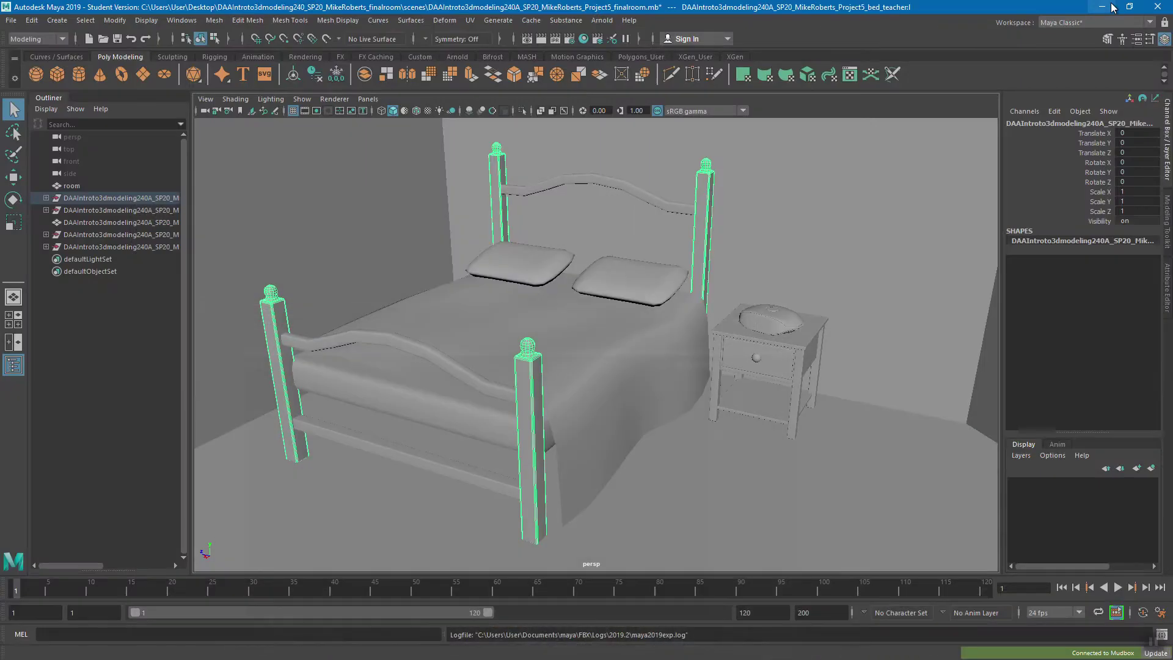
key(alt+Tab)
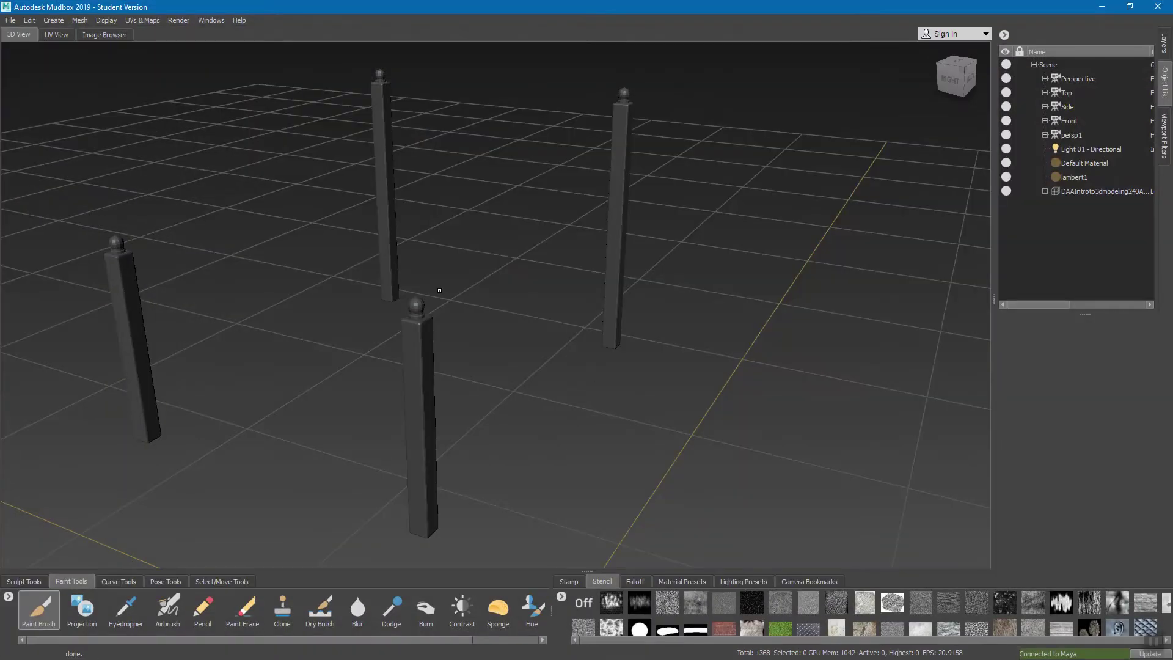
Turn on Smooth Shade display for the bedposts
alt+drag(471, 334, 525, 307)
alt+right_drag(525, 307, 671, 267)
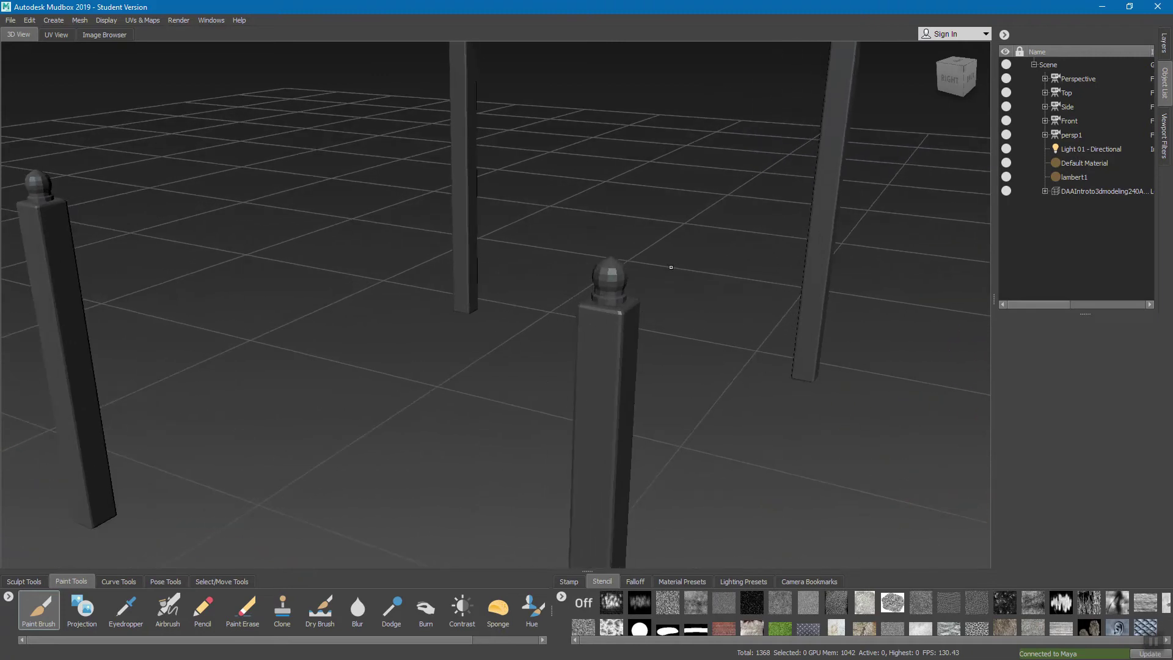
click(108, 21)
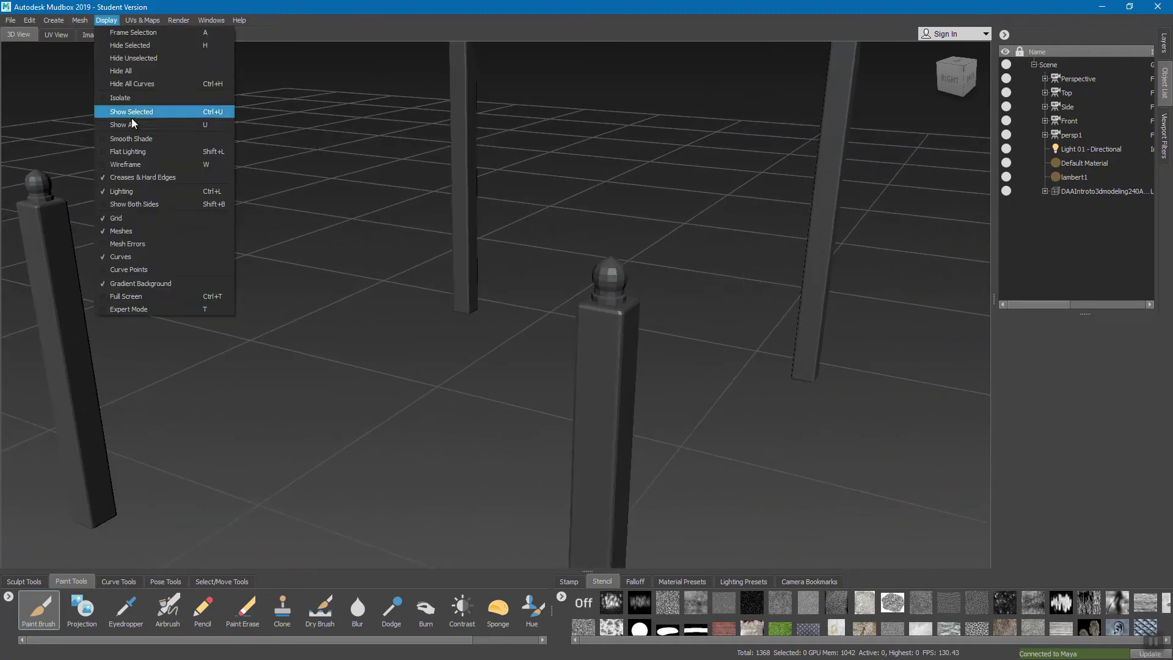
click(145, 140)
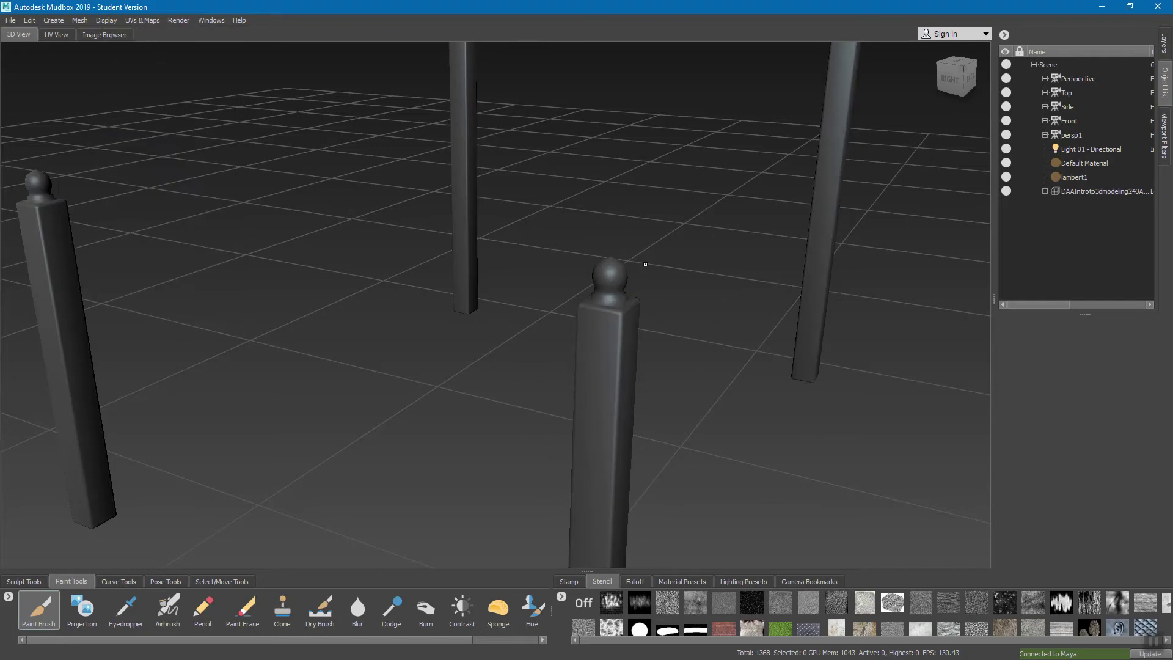
Switch back to Maya and add the bedspread to the current Mudbox scene
key(alt+Tab)
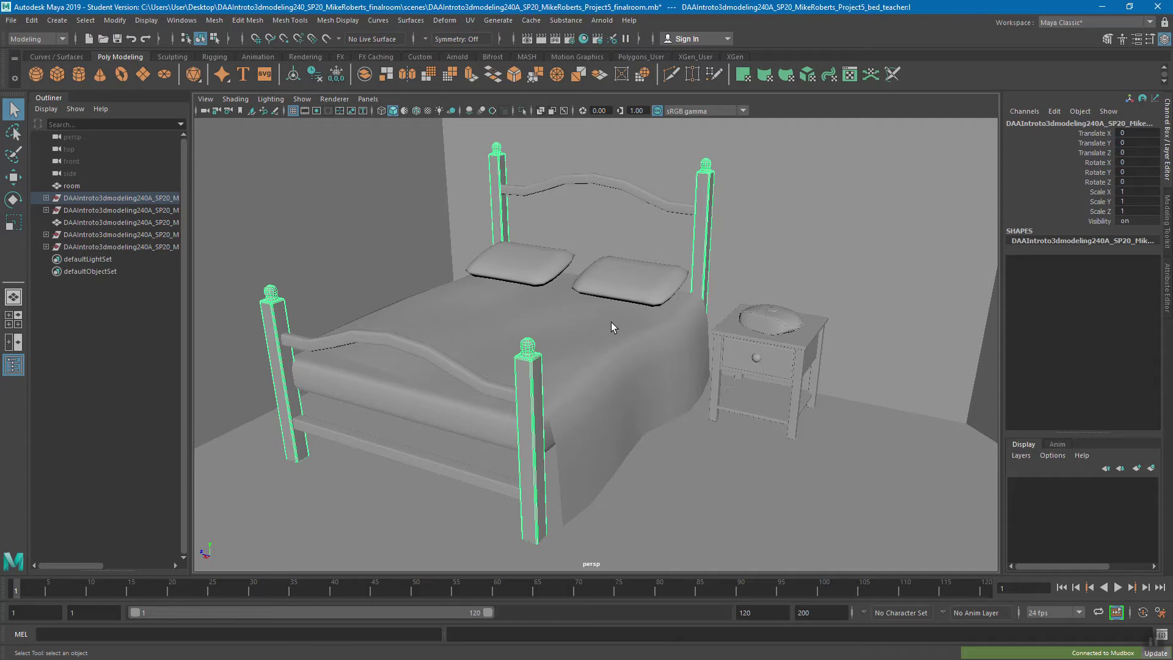
click(611, 321)
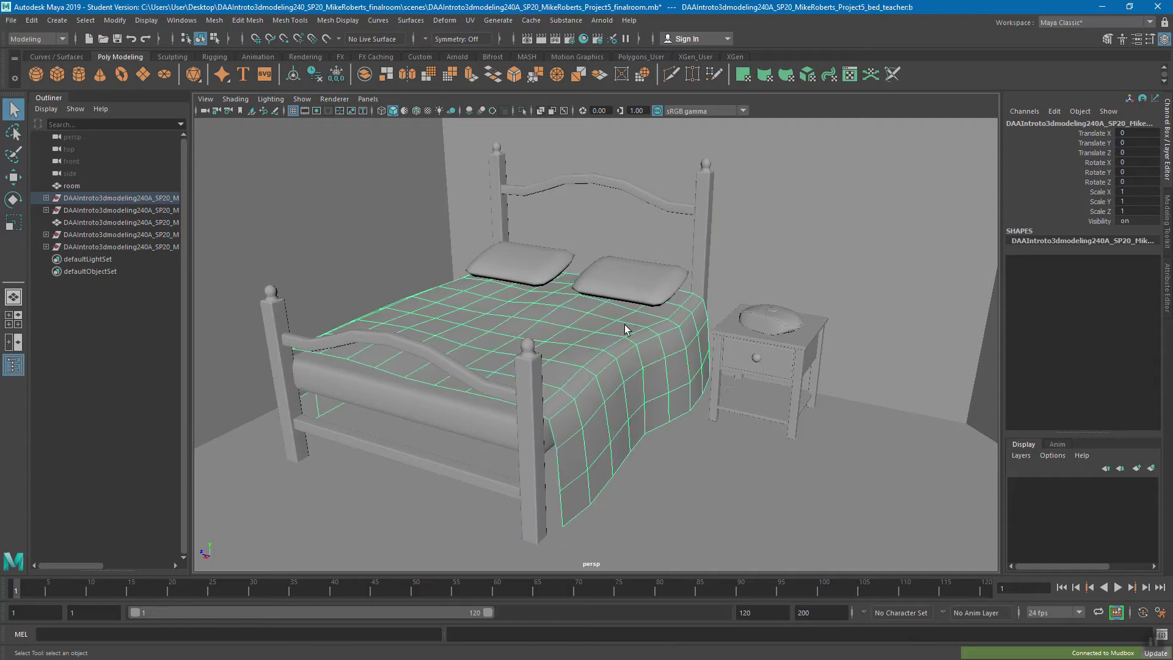
click(12, 22)
mouse_move(73, 168)
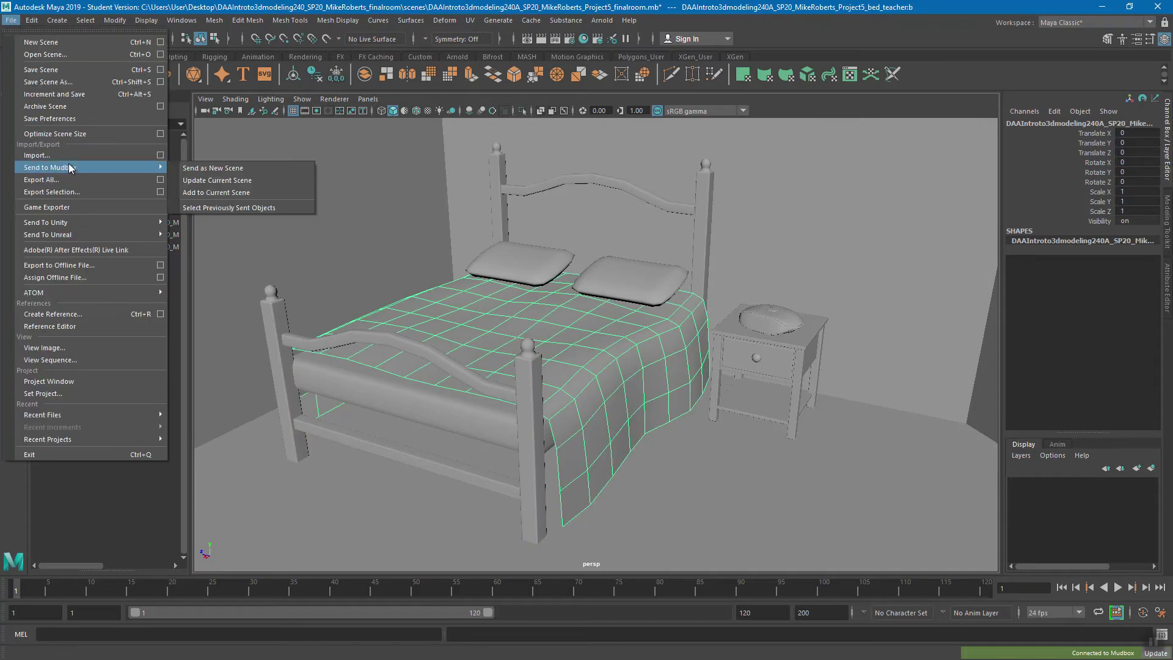
click(246, 194)
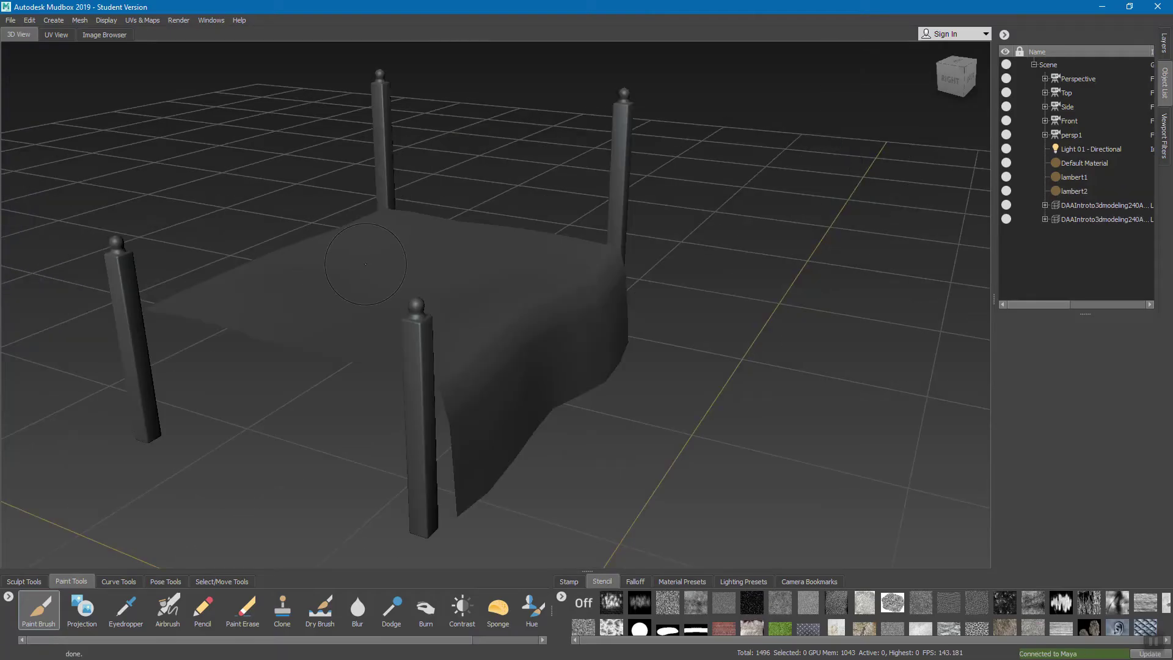
Return to Maya and add the two pillows to the current Mudbox scene
key(alt+Tab)
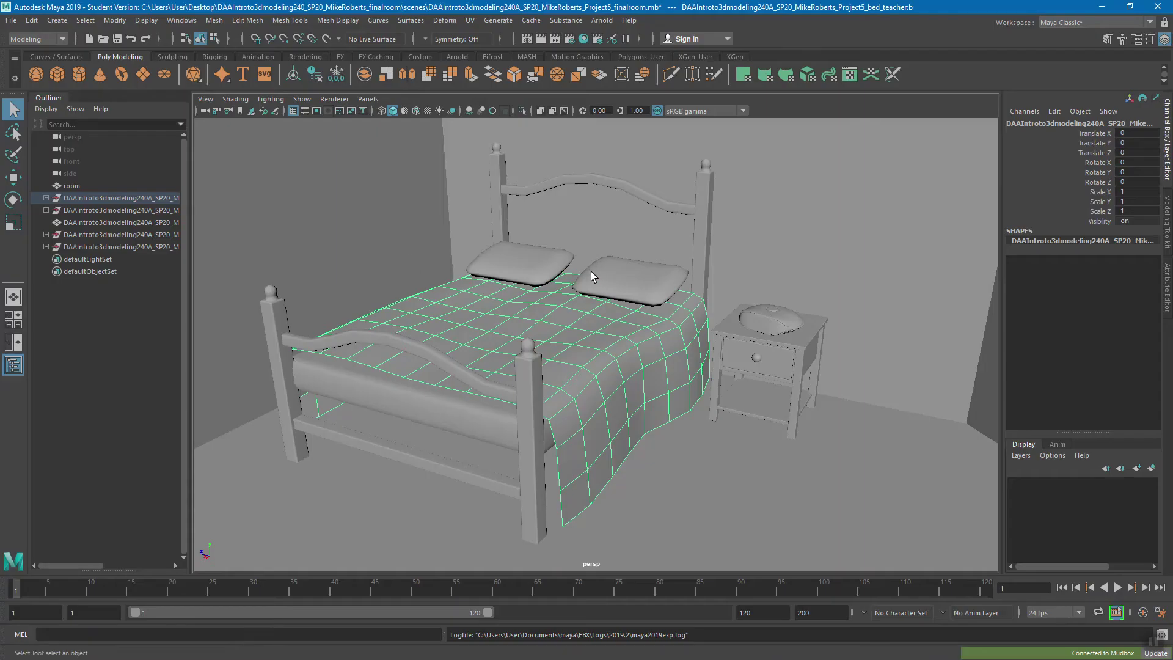
click(603, 268)
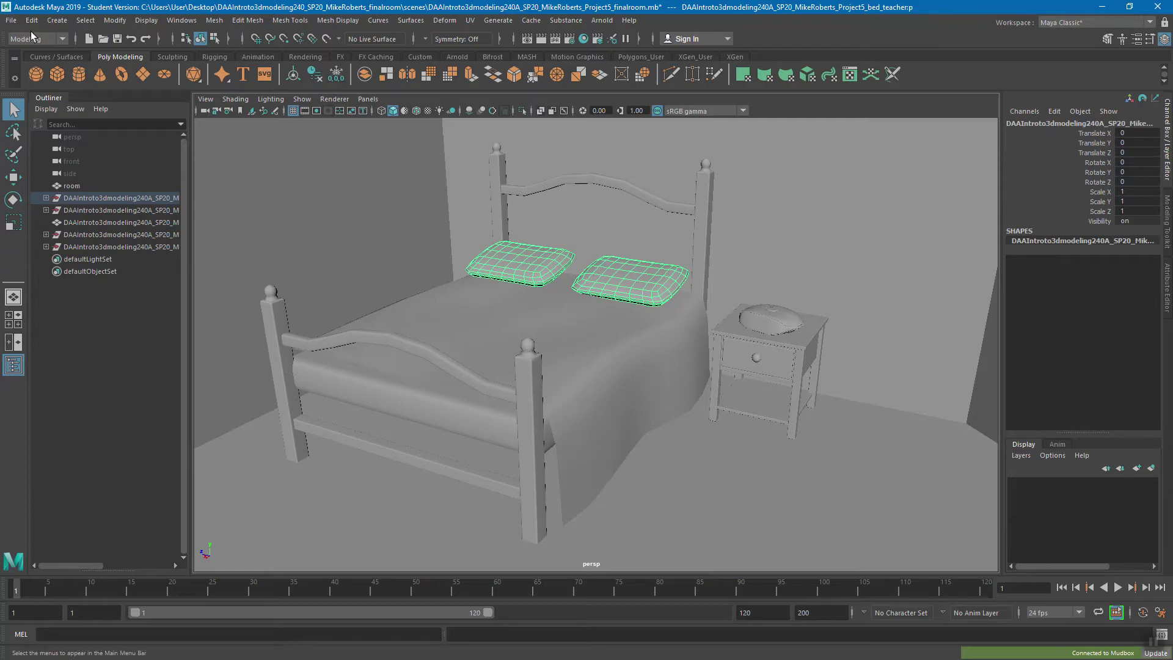
click(11, 20)
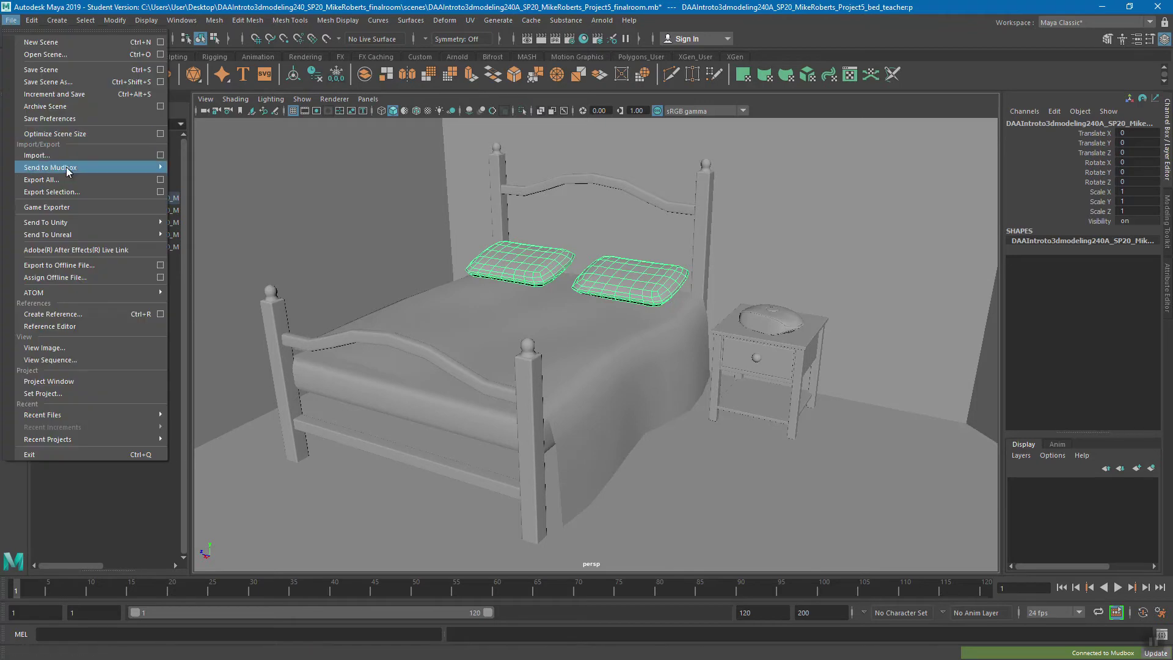
click(228, 192)
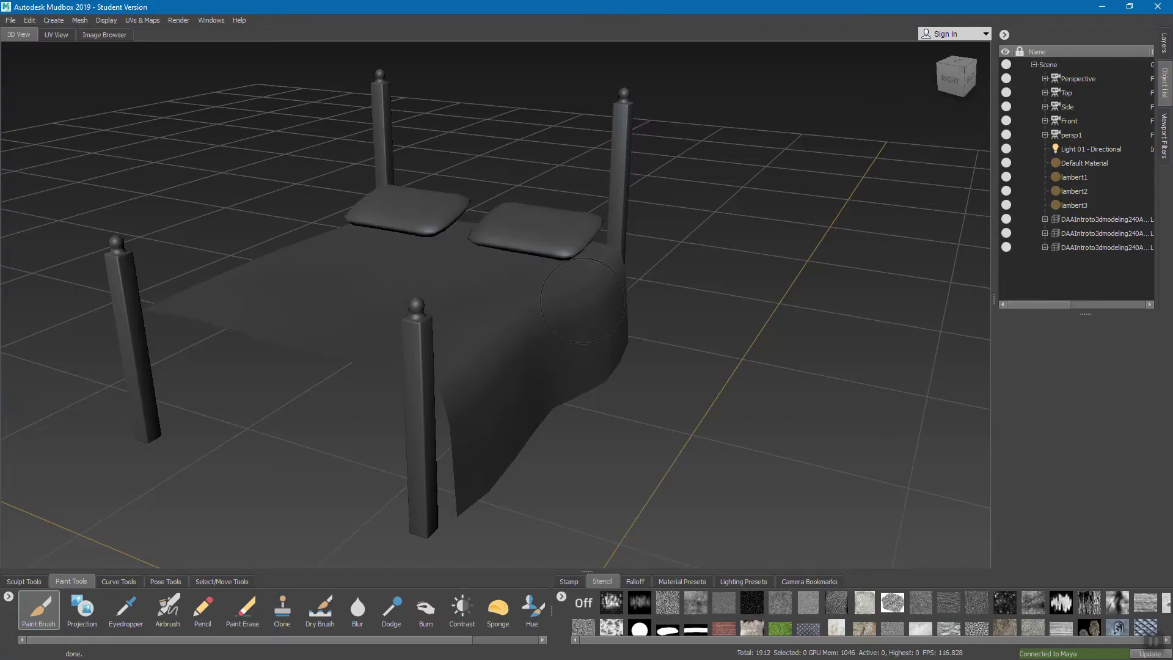
Switch to Maya and close it, leaving Mudbox open
key(alt+Tab)
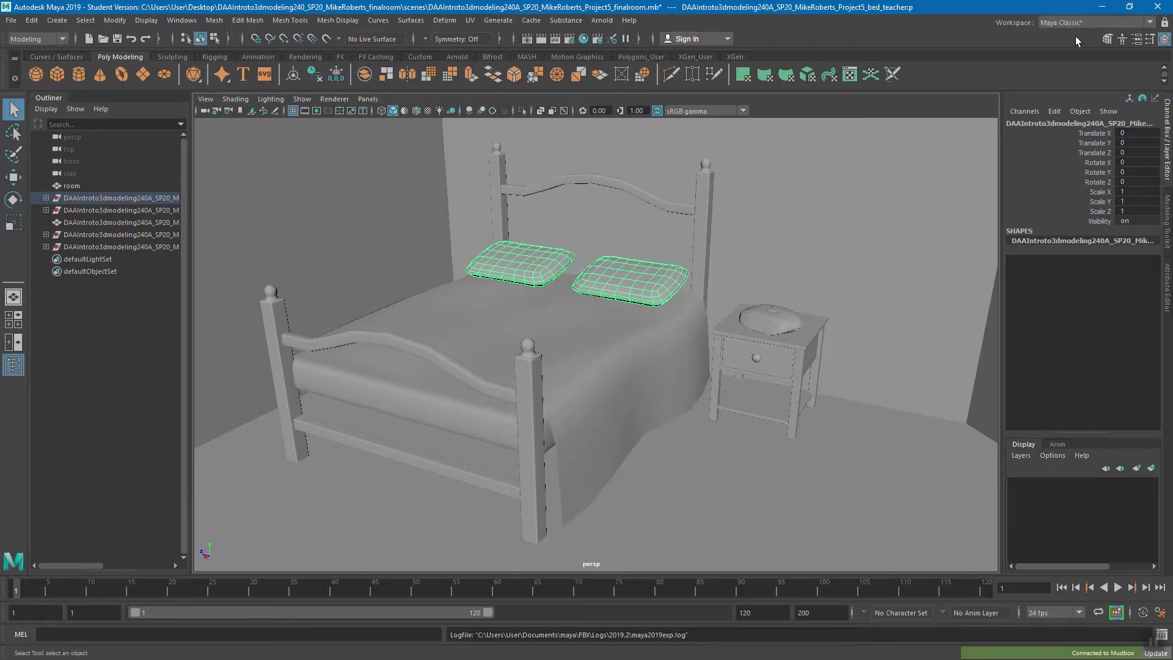
click(1157, 7)
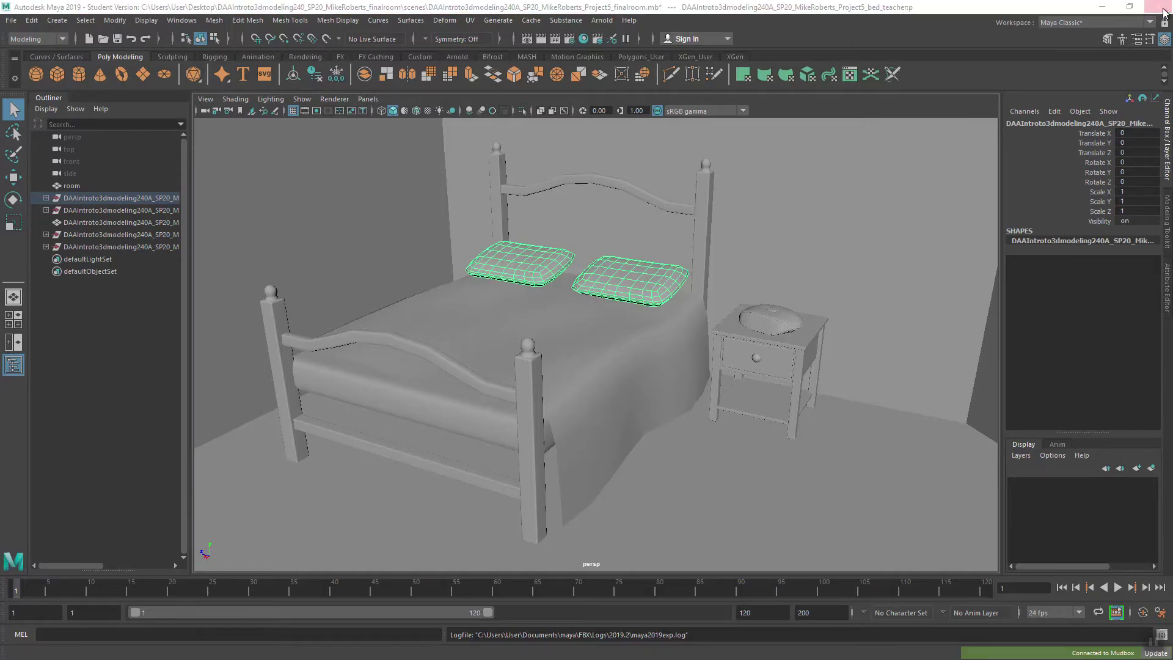
click(587, 346)
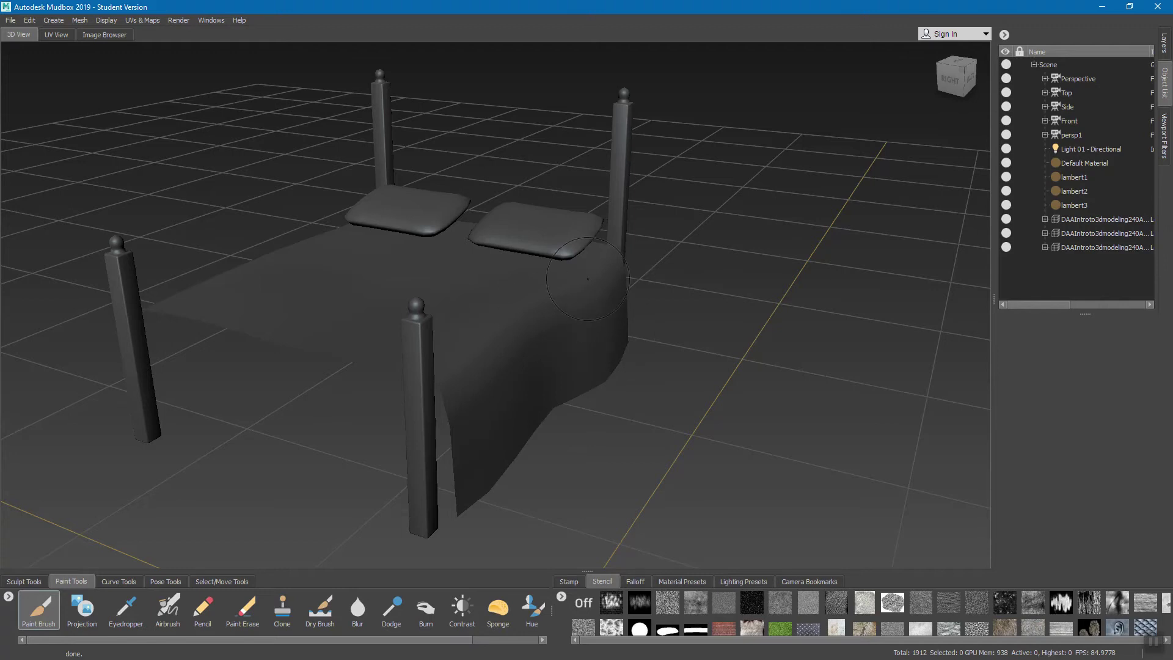
Select the bedposts mesh in the object list and hide the bedspread and pillows
alt+drag(580, 241, 552, 383)
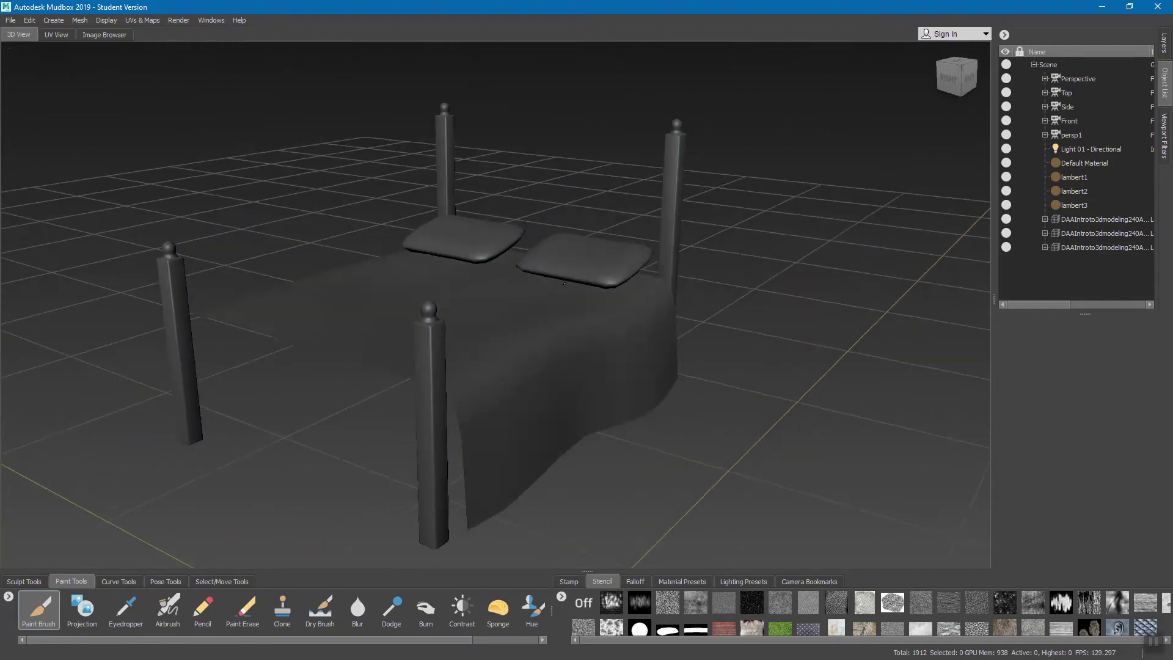
alt+right_drag(553, 383, 640, 349)
alt+drag(641, 349, 684, 274)
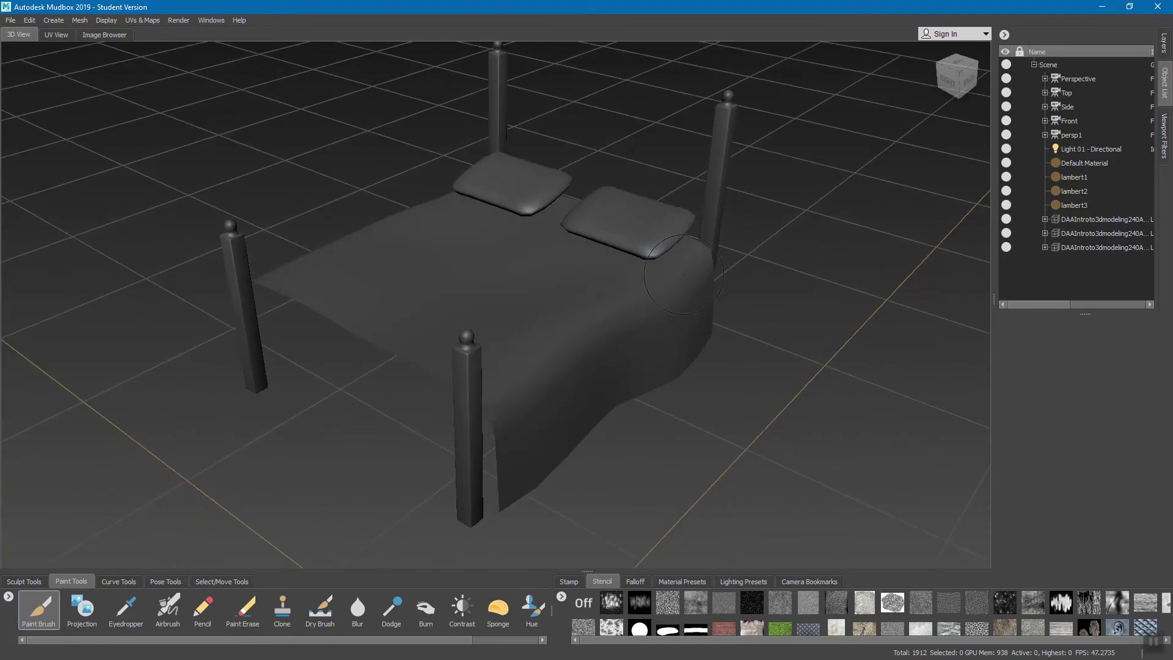
mouse_move(455, 269)
alt+mouse_down()
mouse_move(593, 270)
mouse_move(541, 302)
mouse_move(578, 293)
alt+mouse_up()
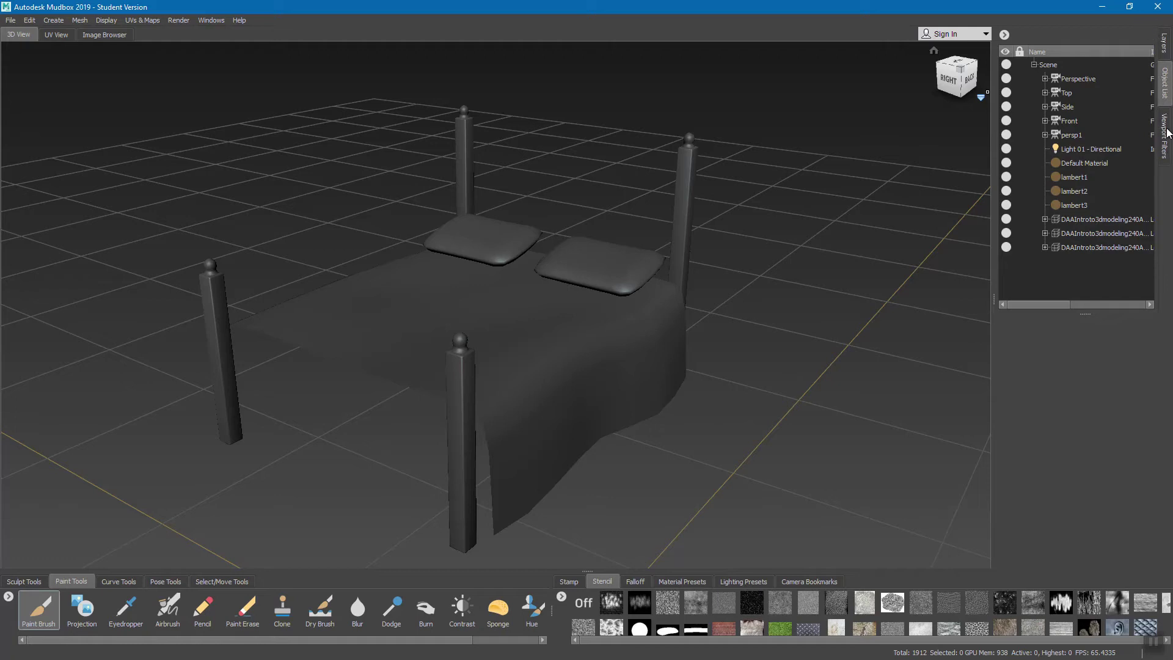
click(1102, 218)
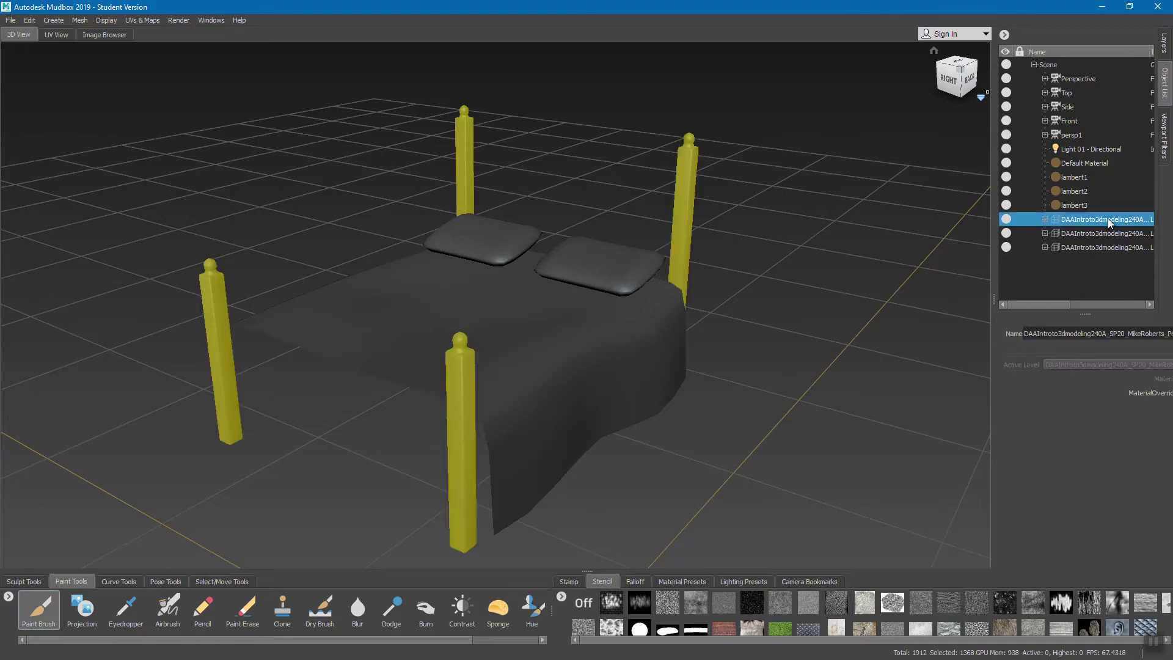
click(1005, 233)
click(1006, 246)
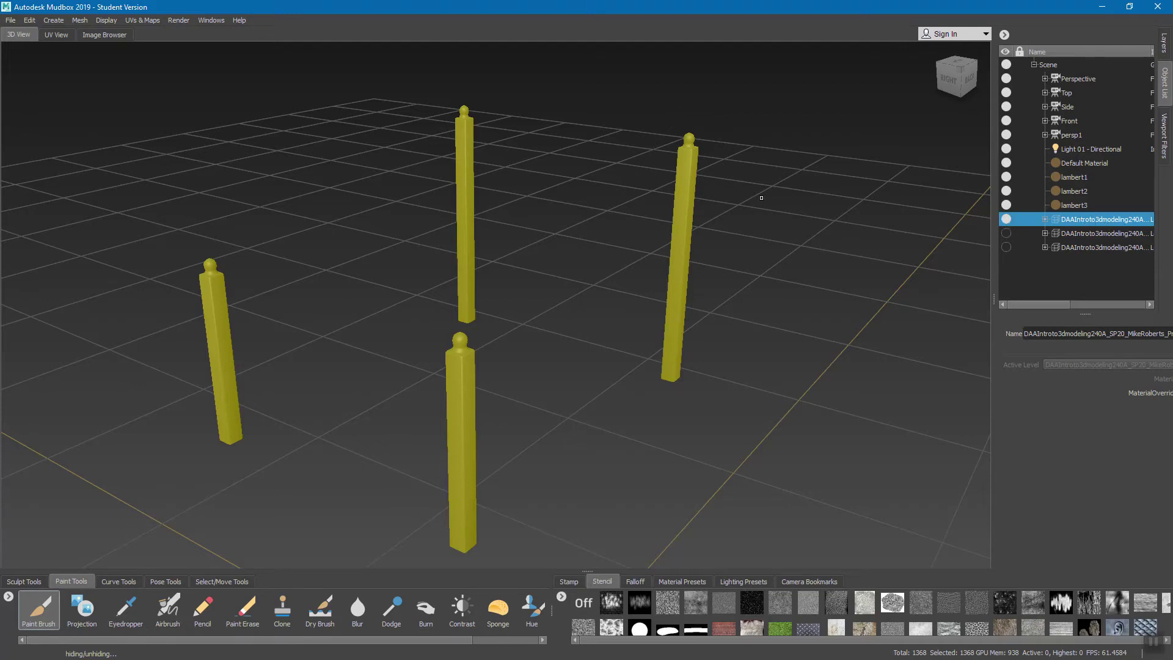
Create a new paint layer named bedposts with size 2048, TIFF [8 bit, RGBA] format and the Diffuse channel
click(1164, 42)
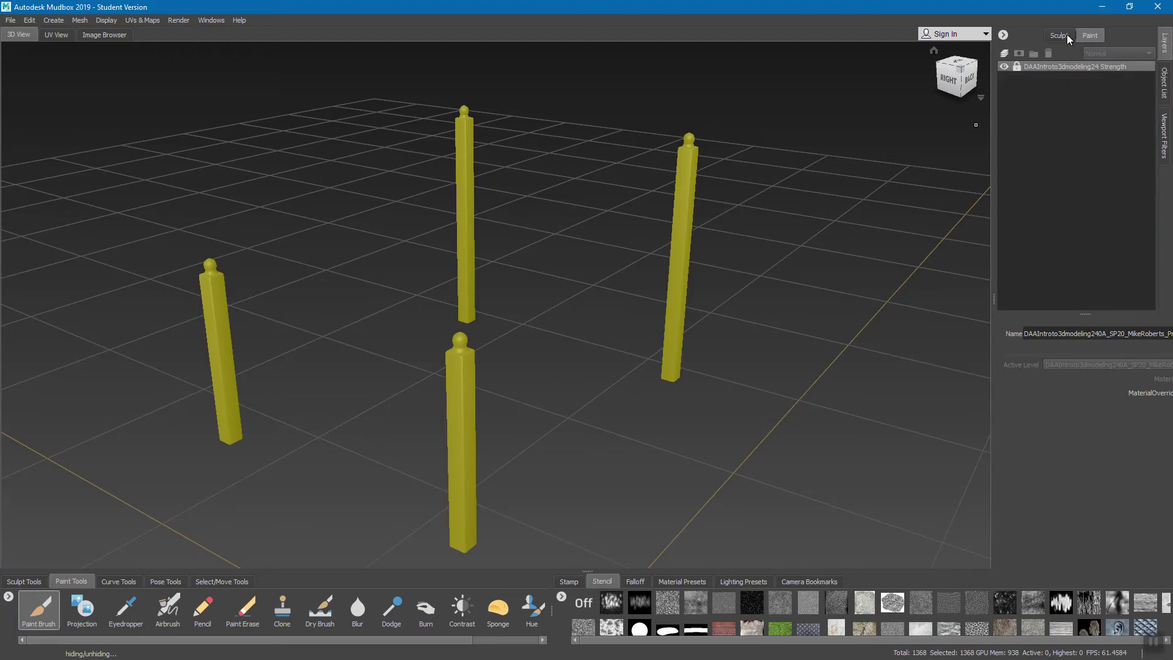
click(1004, 55)
mouse_move(566, 271)
mouse_down()
mouse_move(650, 262)
mouse_move(623, 291)
mouse_up()
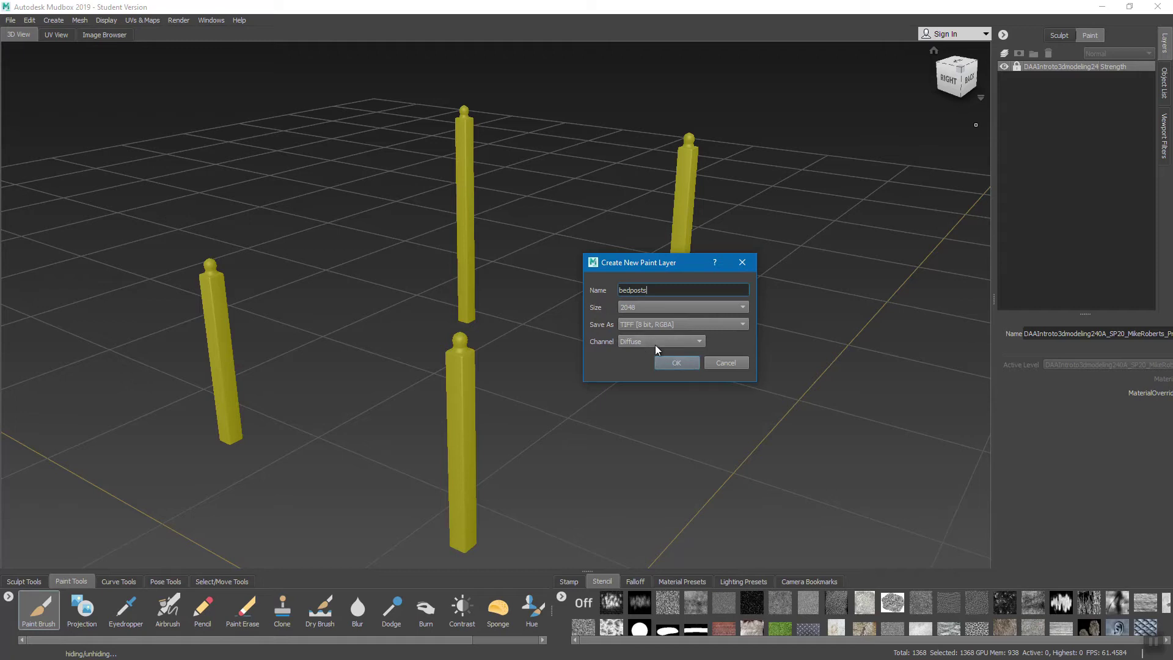
click(674, 361)
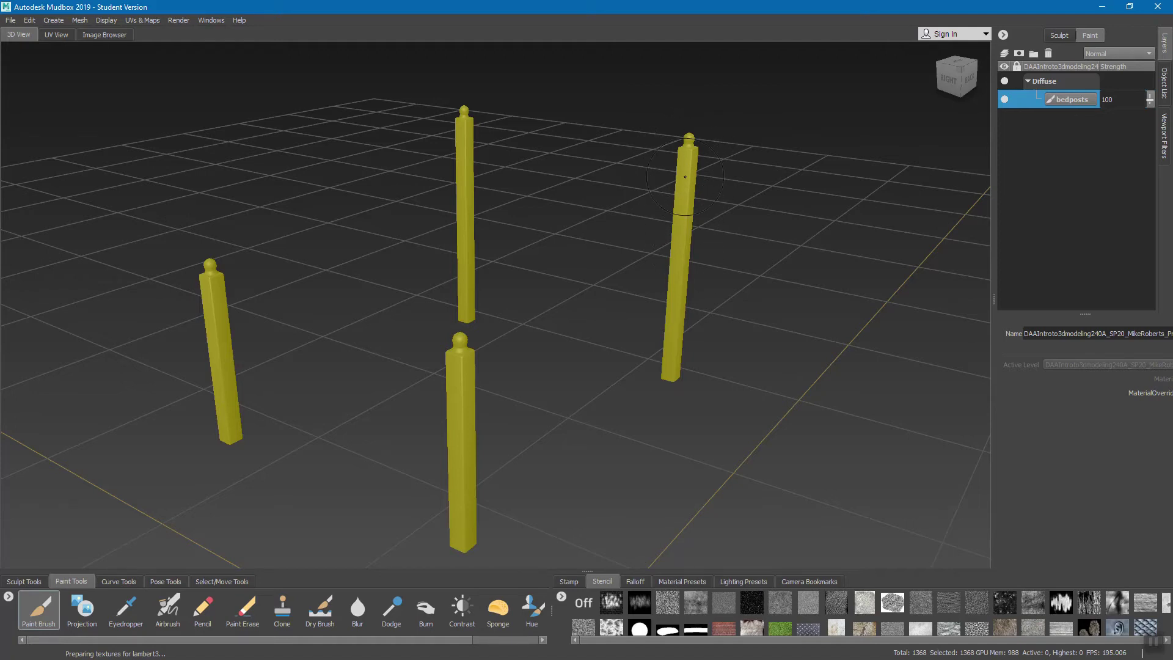
Deselect all objects so the bedposts are no longer highlighted, and check the bedposts paint layer's details
click(32, 21)
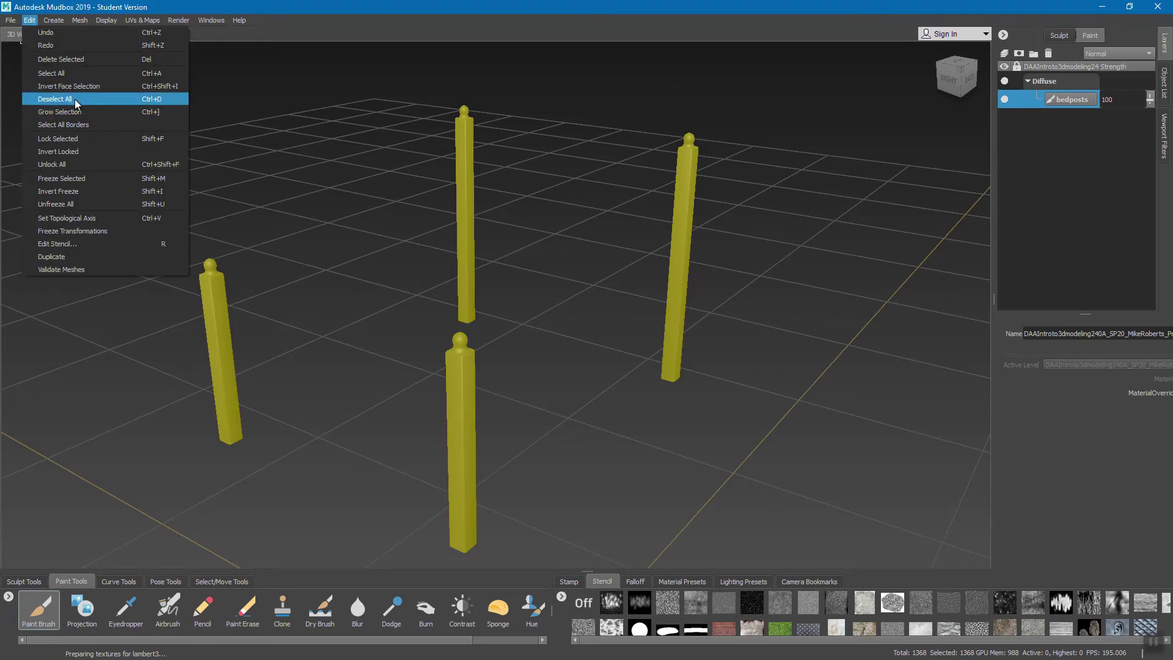
click(140, 98)
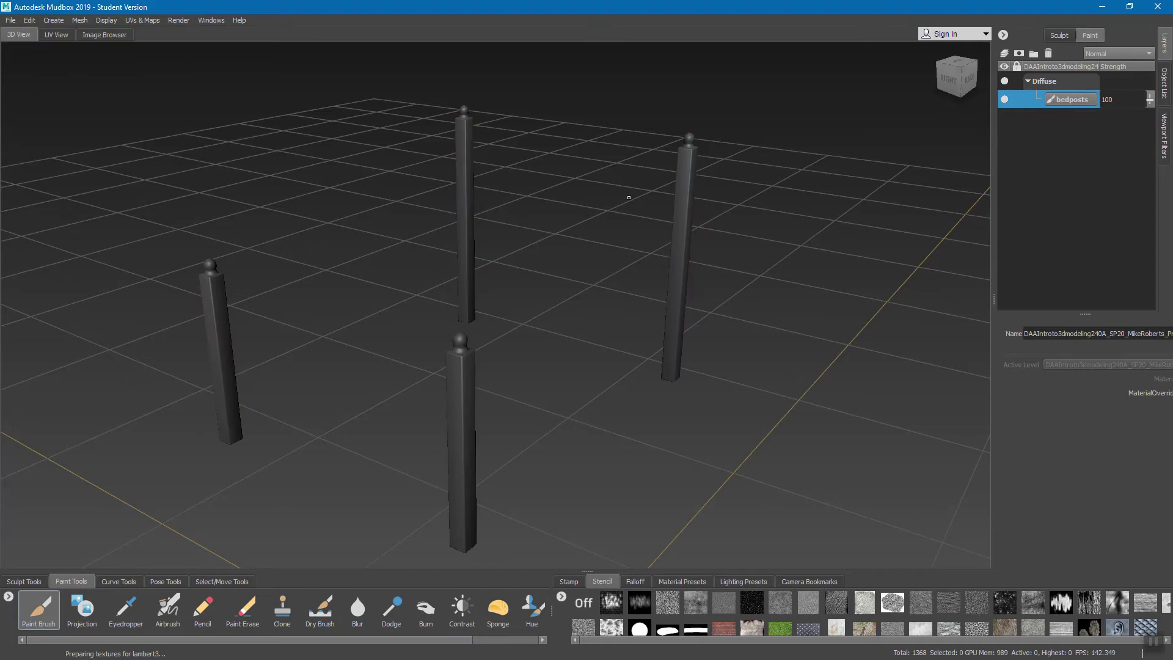
alt+drag(535, 280, 589, 276)
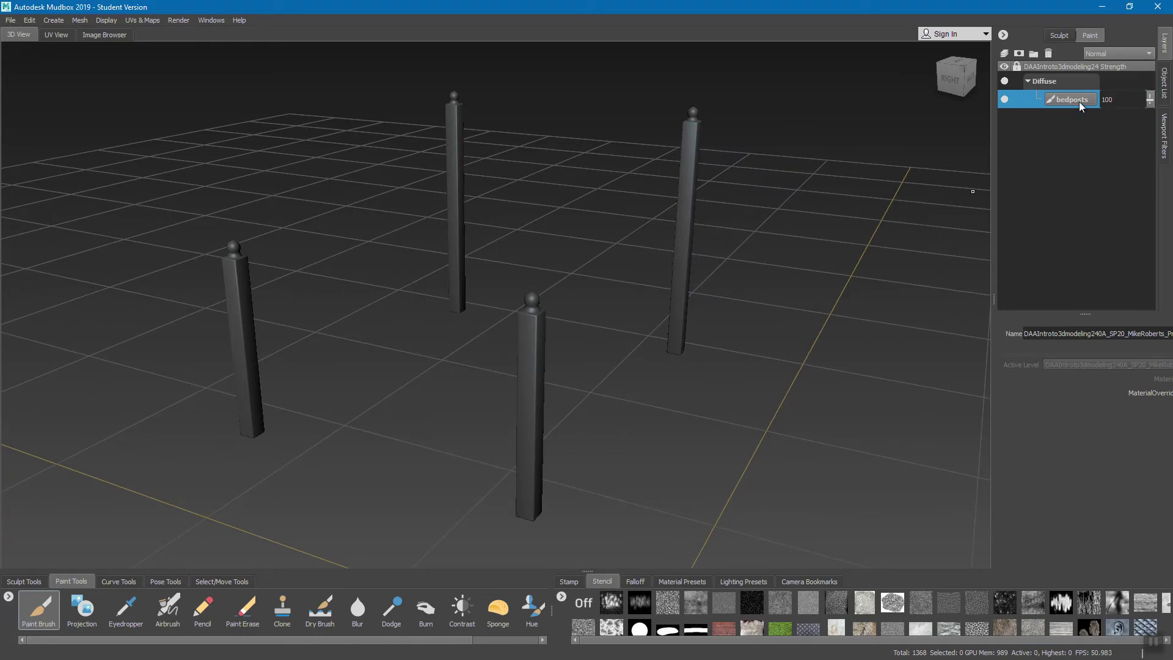
mouse_move(1079, 103)
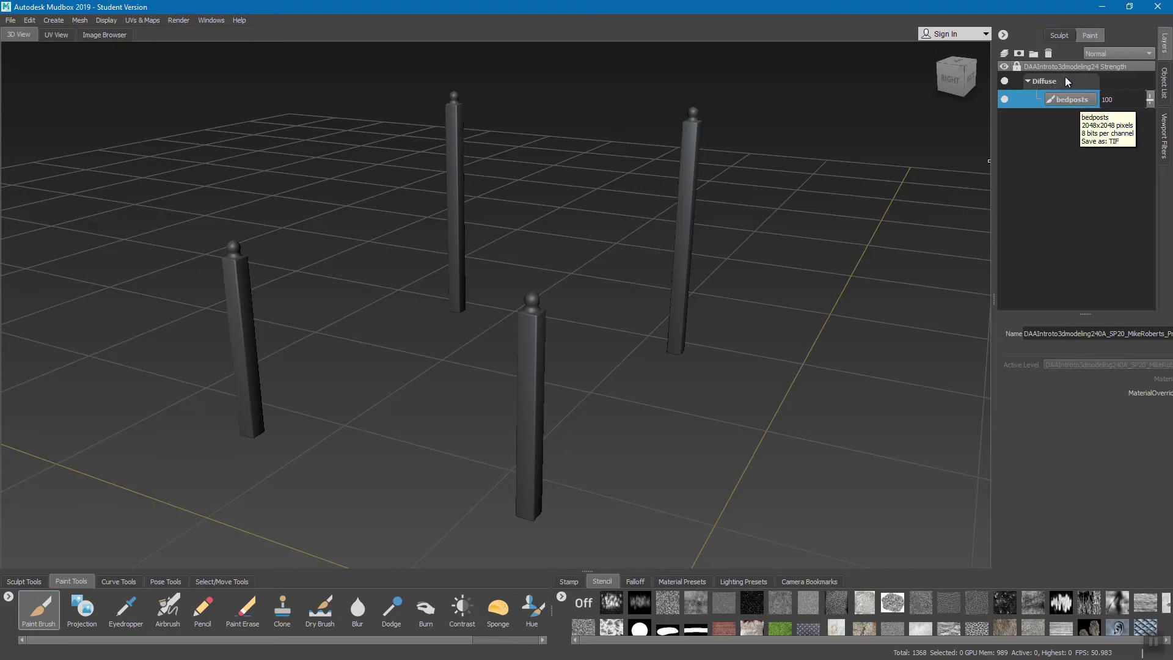
Show the Paint Brush properties and examine its color chooser and the stamp, curve and flood options
click(39, 608)
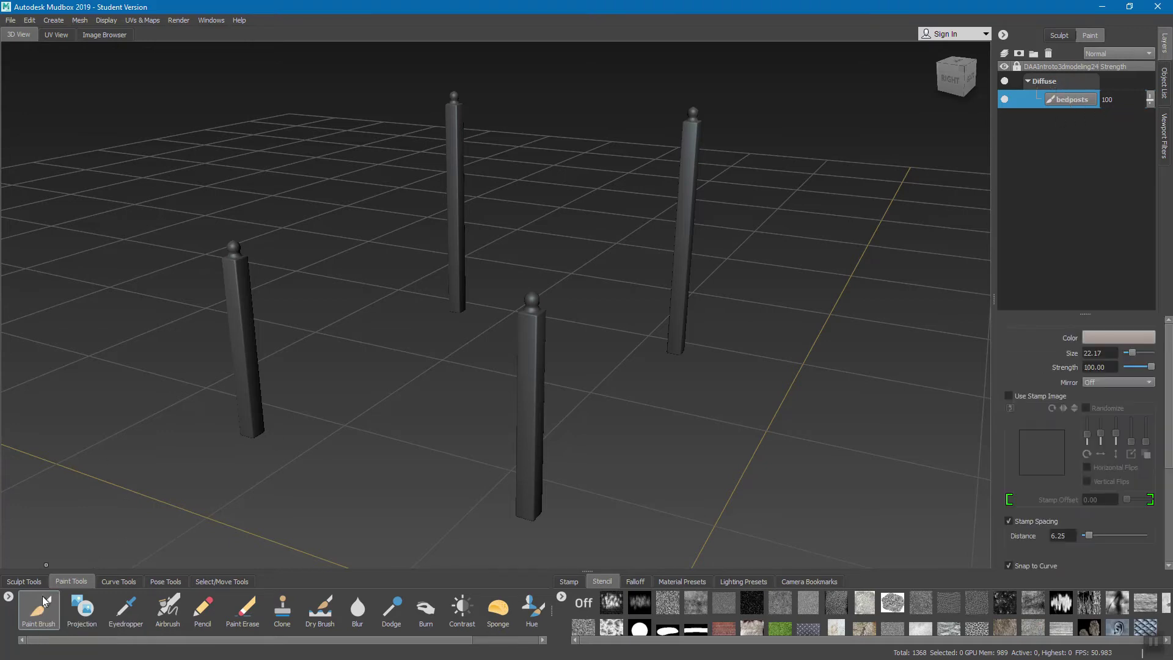
click(1126, 338)
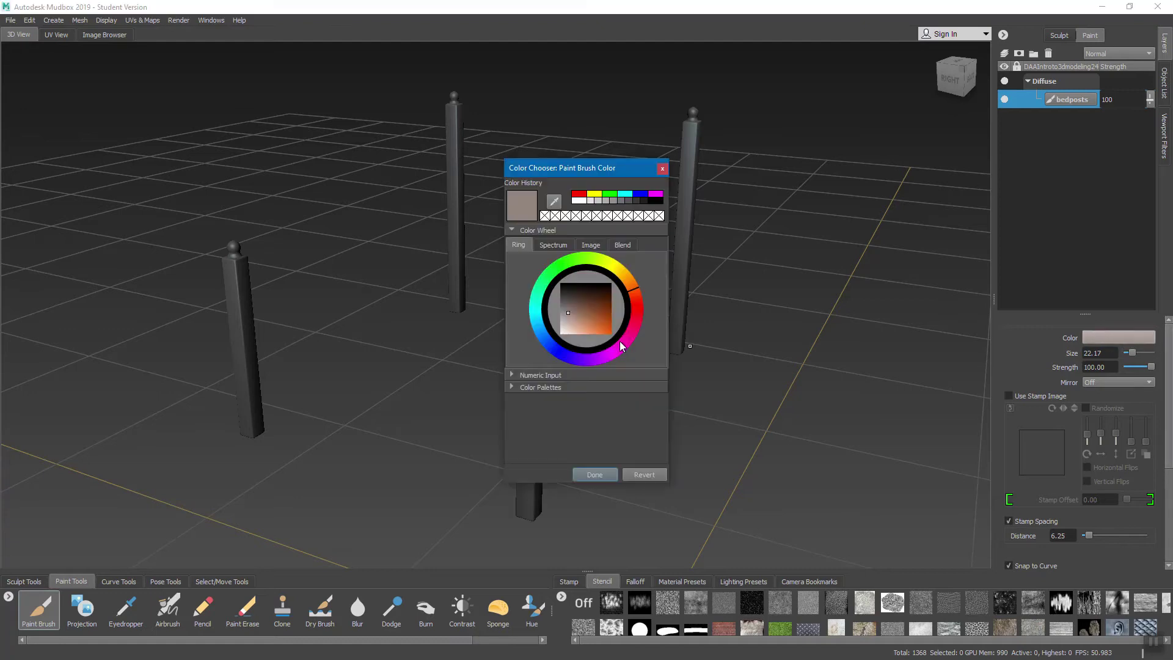
click(594, 475)
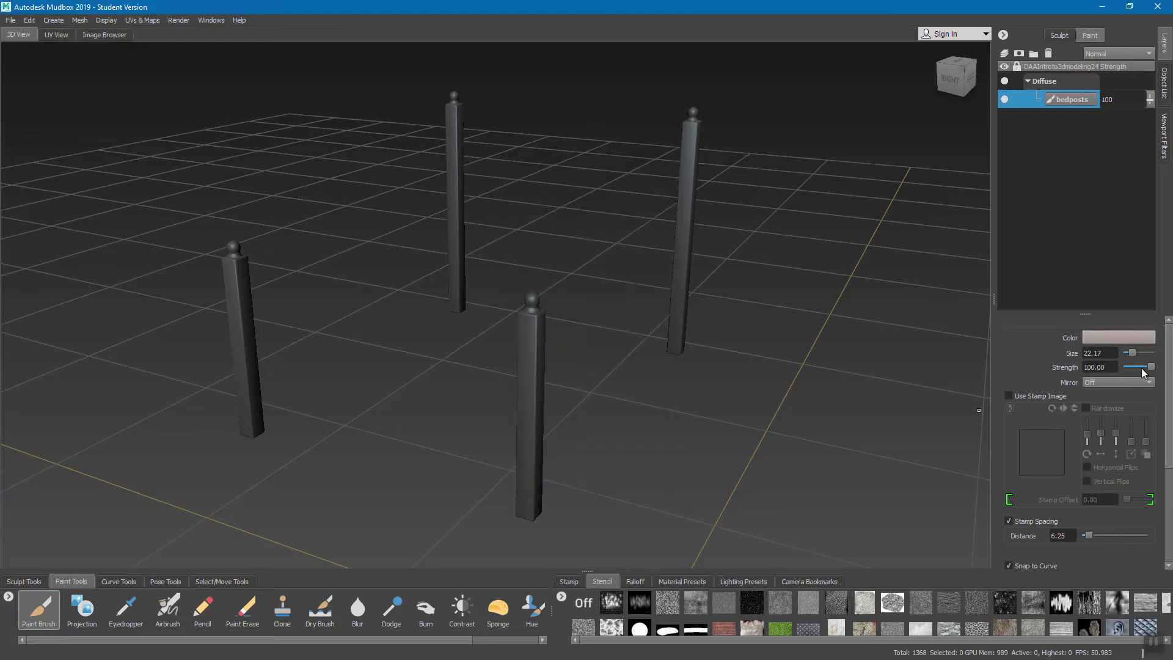
drag(1168, 367, 1163, 449)
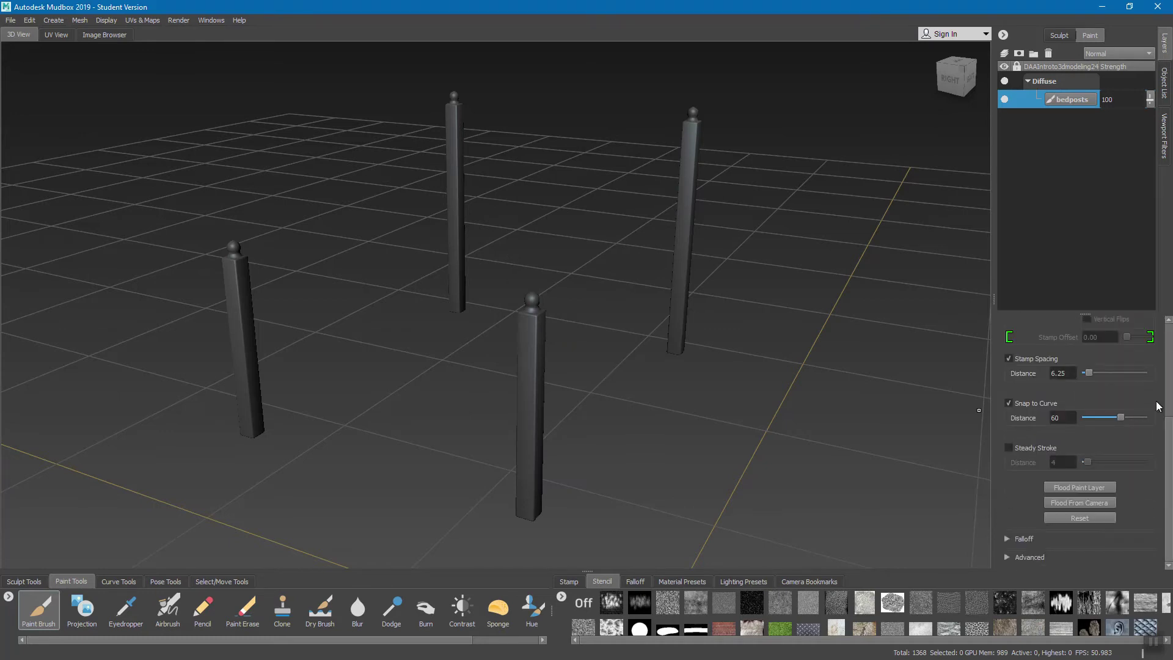
Flood the bedposts paint layer with the current Paint Brush color and check the result around all four posts
click(1092, 487)
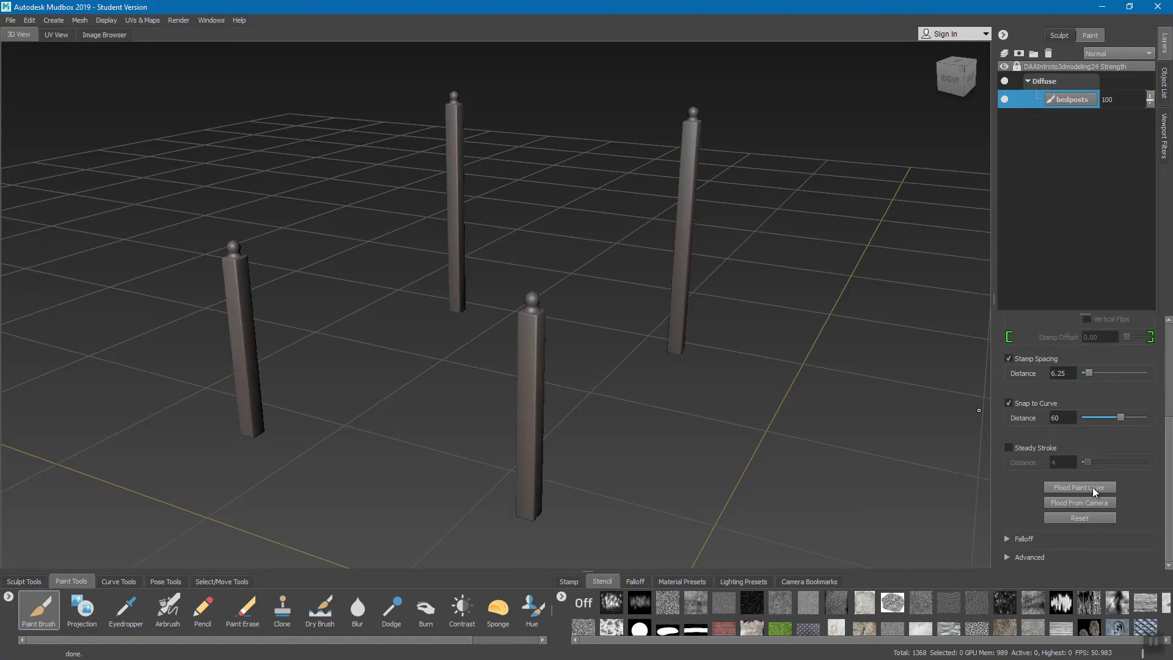
mouse_move(521, 370)
alt+mouse_down()
mouse_move(530, 332)
mouse_move(539, 367)
mouse_move(545, 356)
mouse_move(550, 312)
mouse_move(613, 317)
mouse_move(346, 330)
alt+mouse_up()
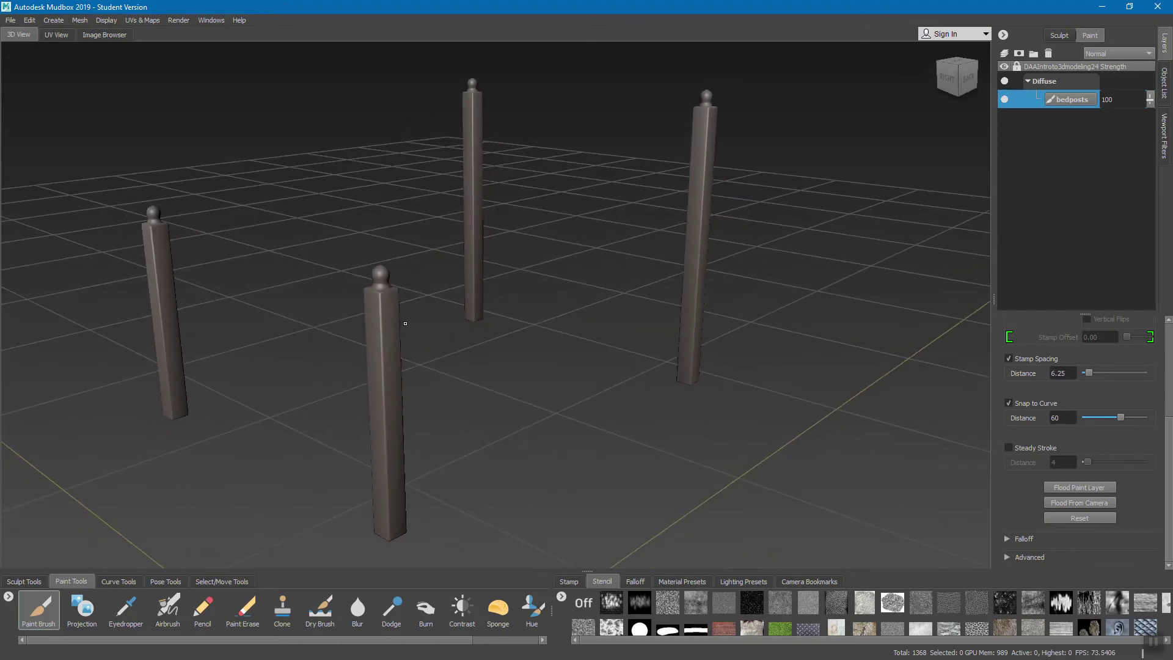
alt+drag(405, 323, 245, 391)
Activate the Projection brush, call up the option for adding a stencil, and look at the bedposts' UV layout
click(95, 612)
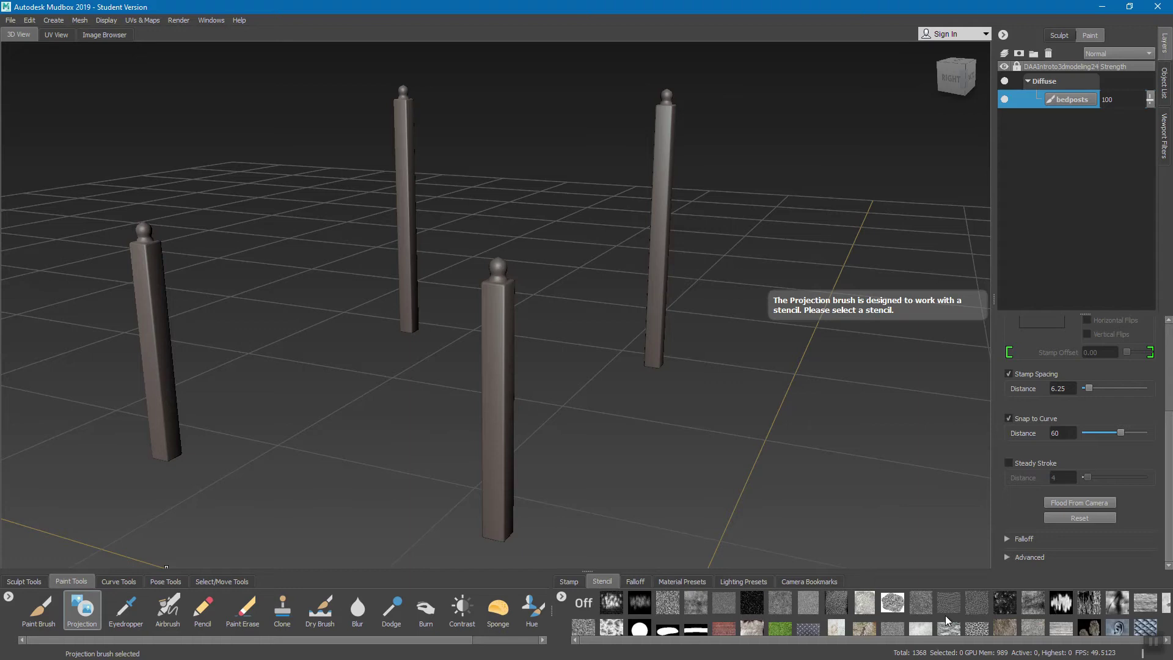
click(562, 601)
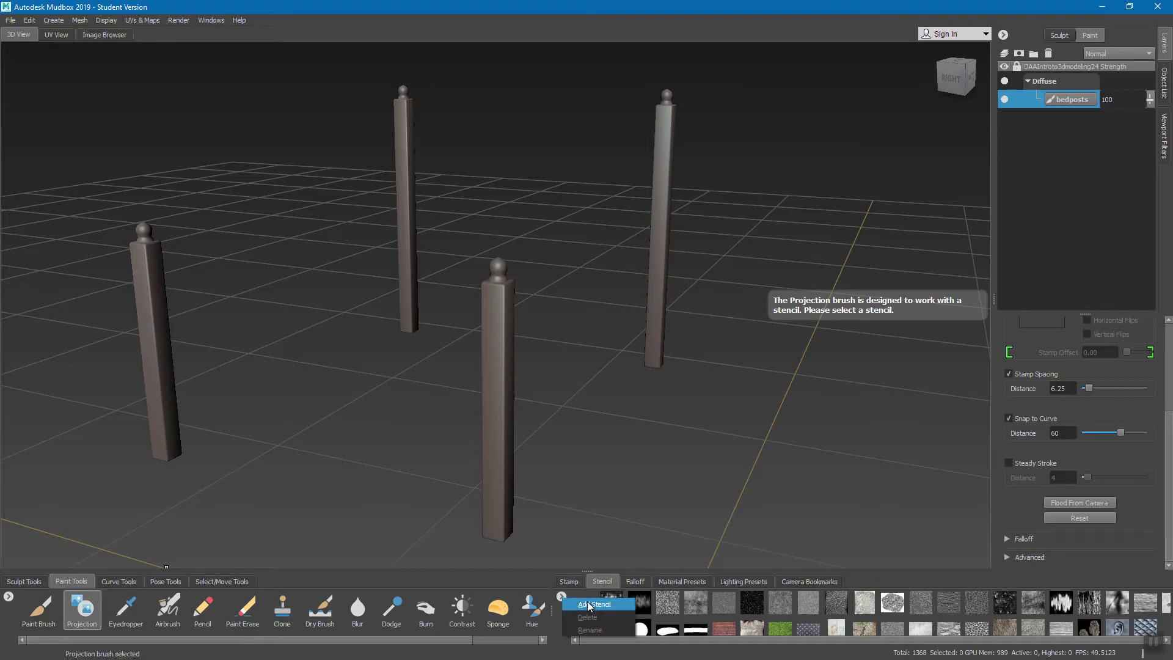
click(595, 603)
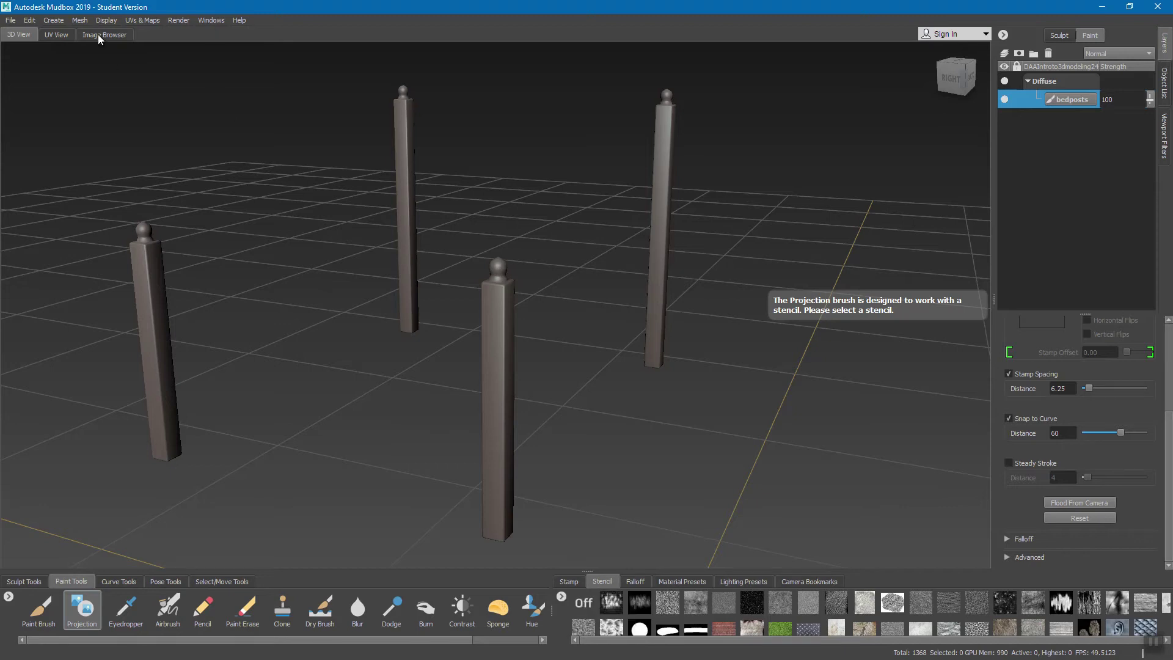
click(57, 35)
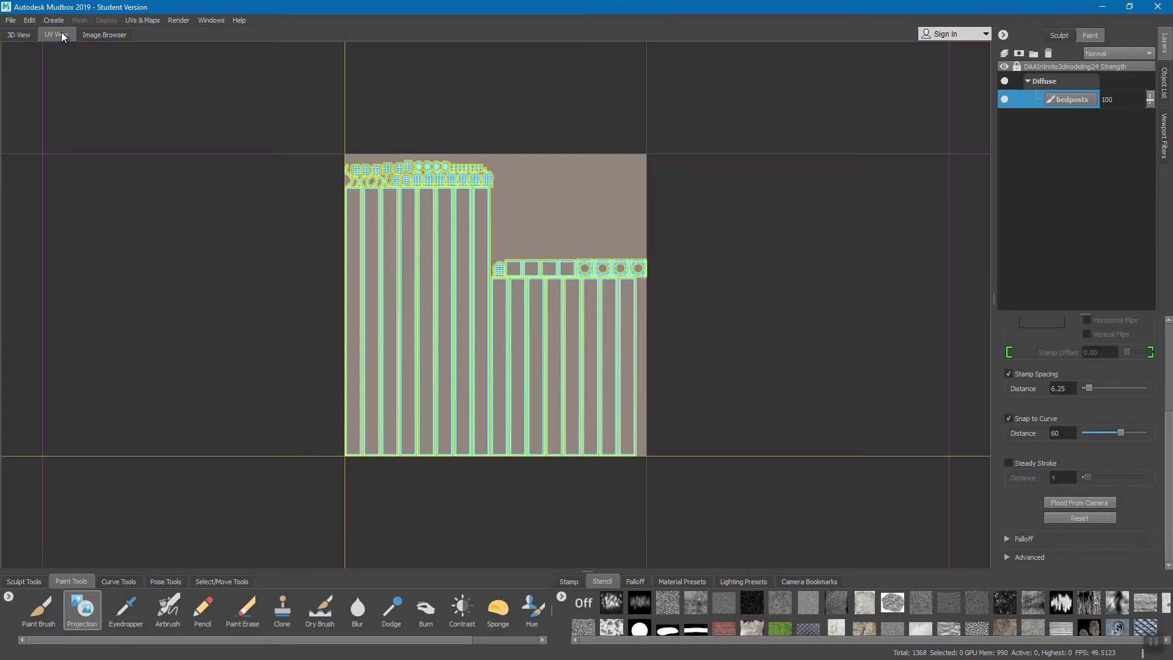
Point the Image Browser to the 3d art textures directory and open its wood folder
click(98, 35)
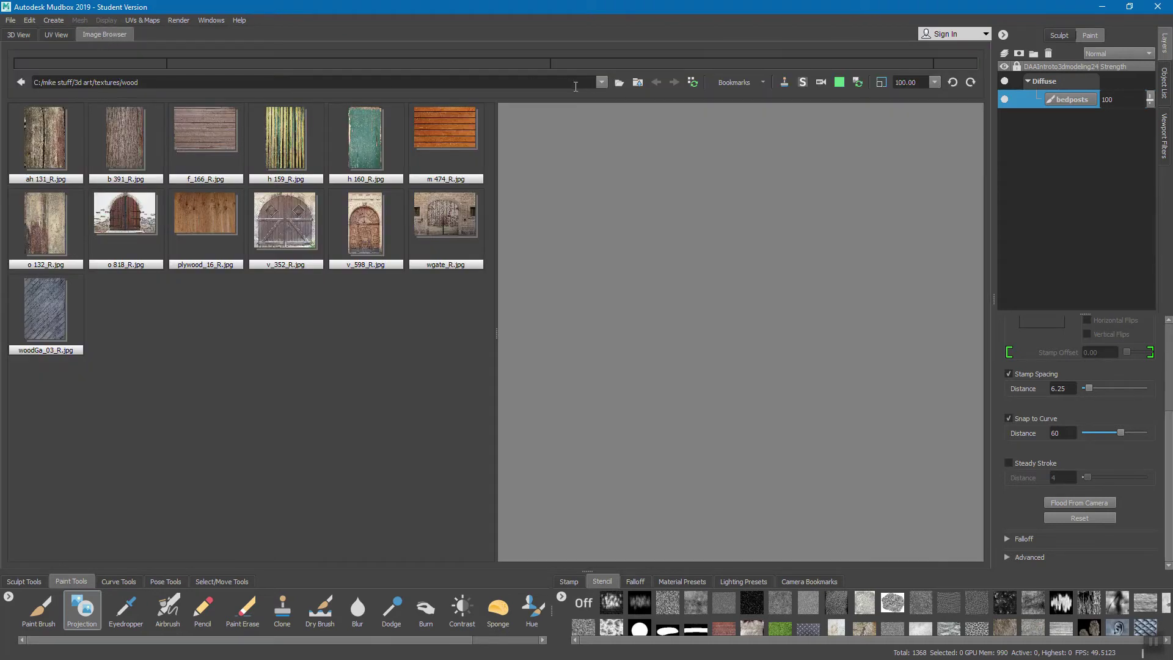
click(619, 86)
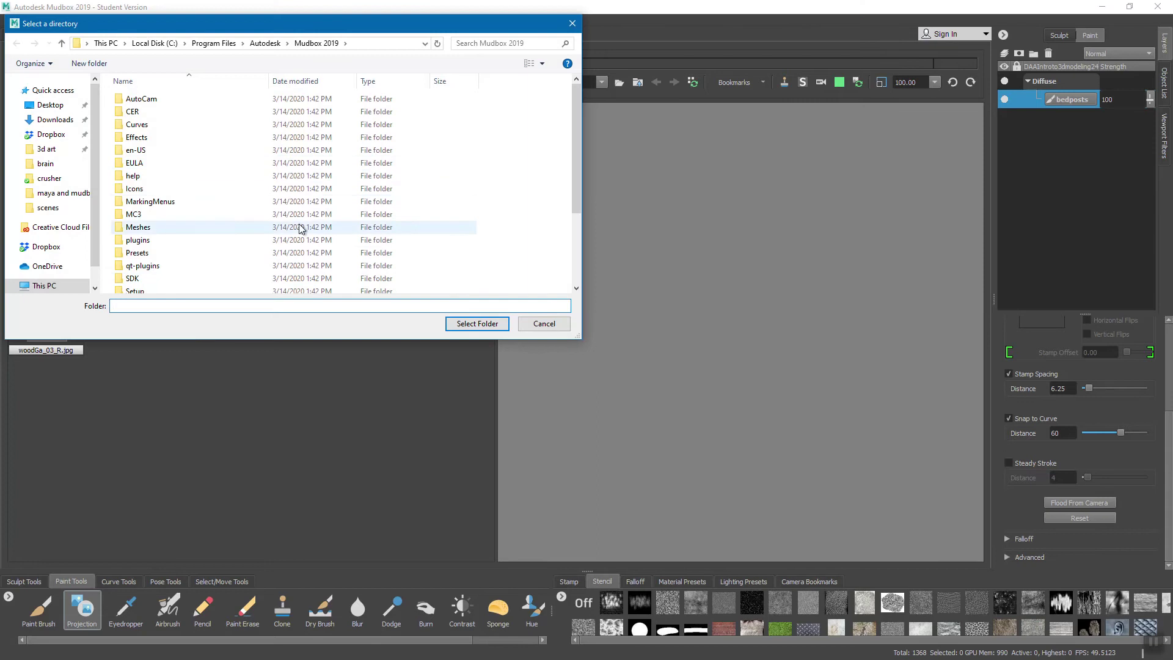
click(46, 150)
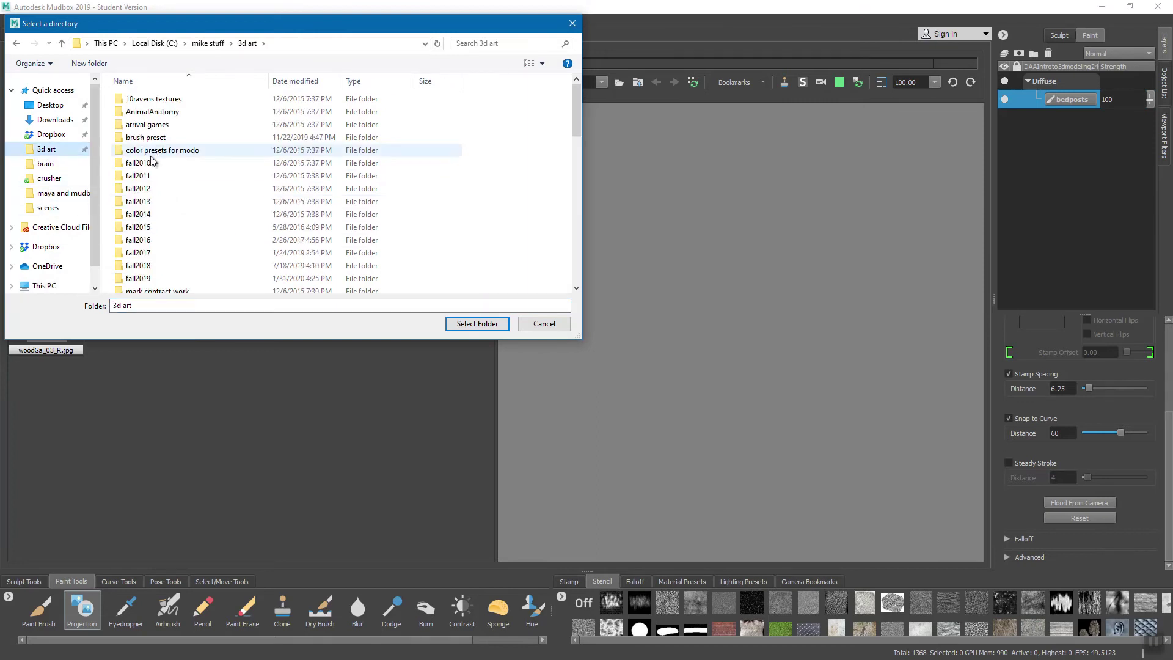
scroll(187, 186, down, 3)
scroll(187, 186, down, 6)
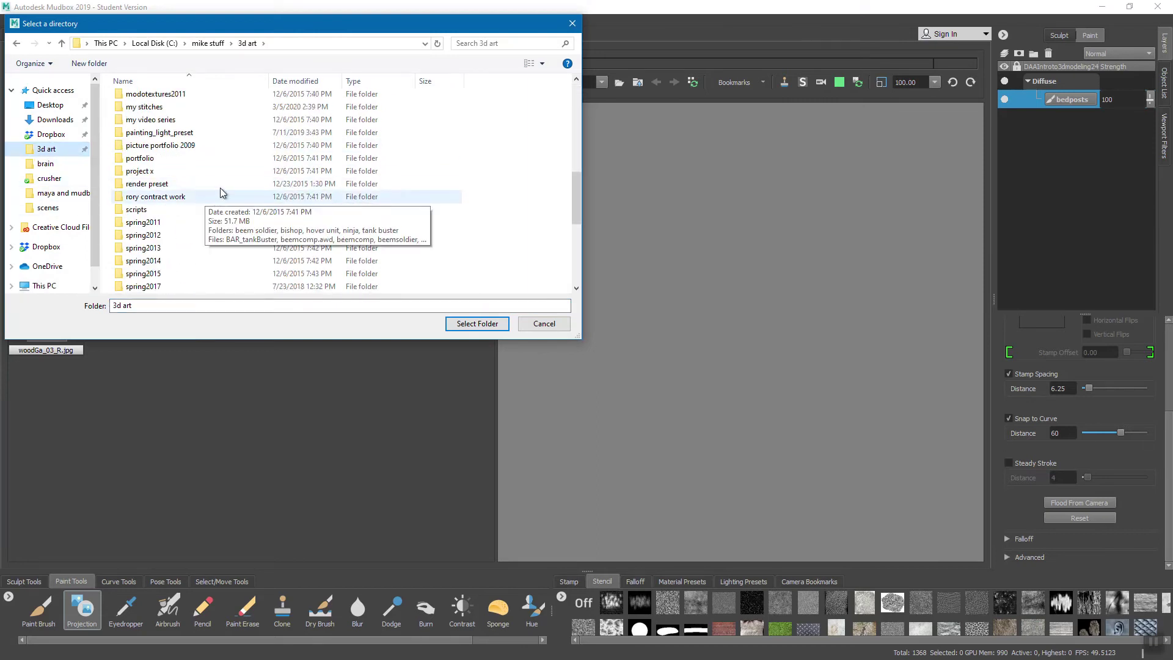
scroll(189, 159, down, 6)
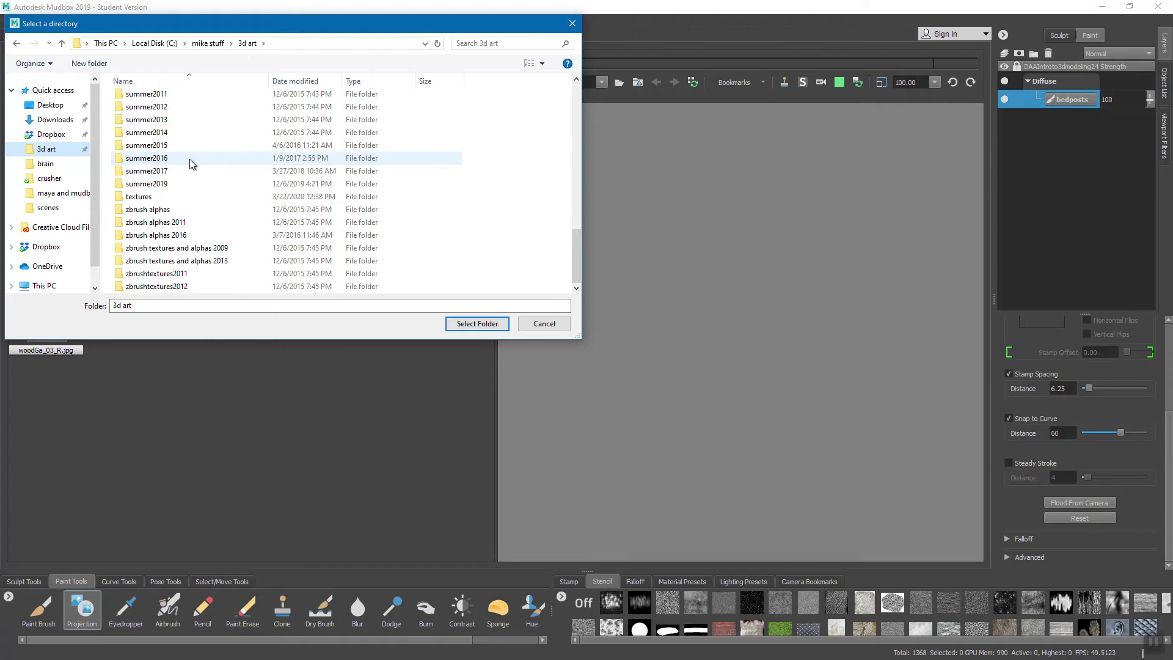
click(157, 197)
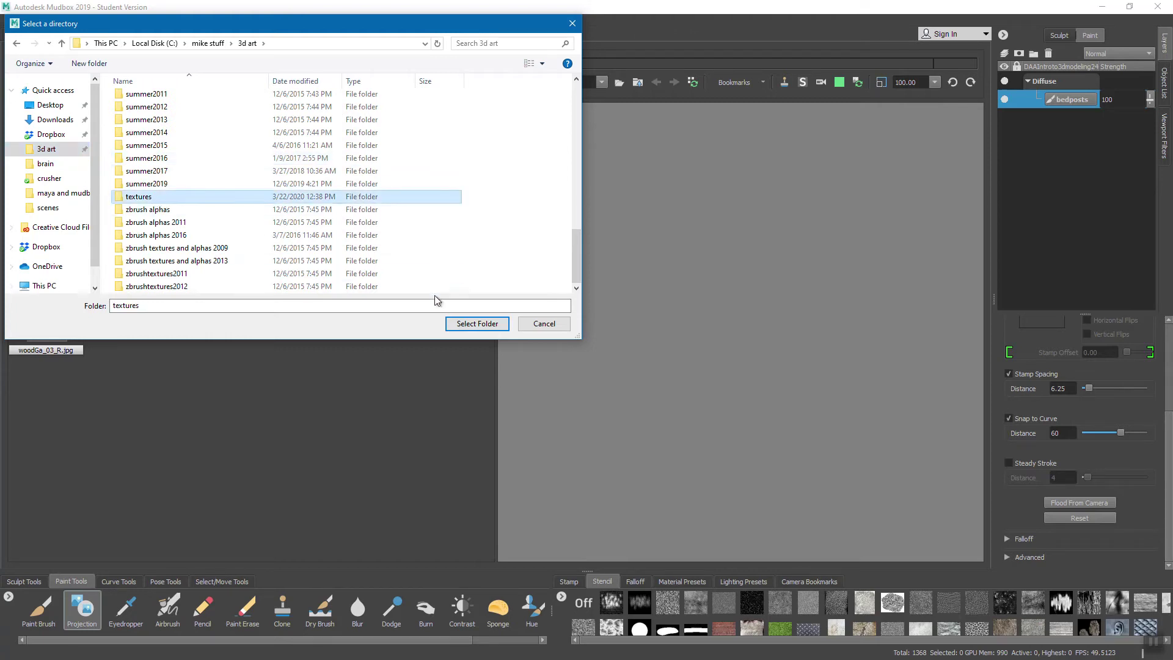
click(462, 325)
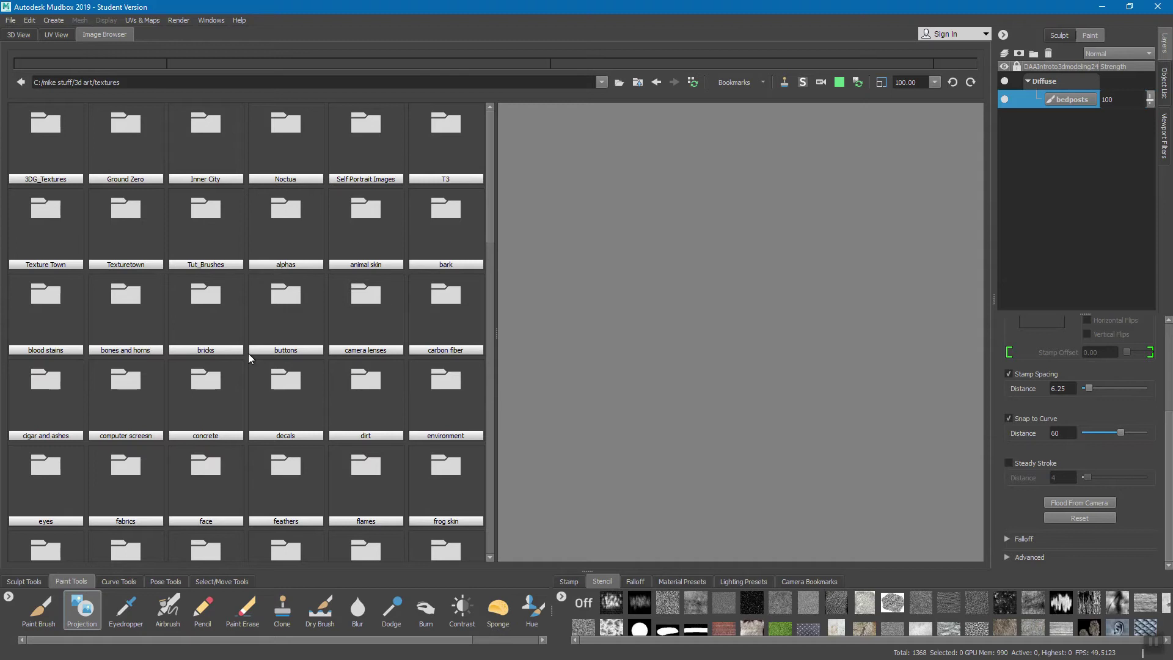
scroll(315, 259, down, 1)
scroll(314, 259, down, 10)
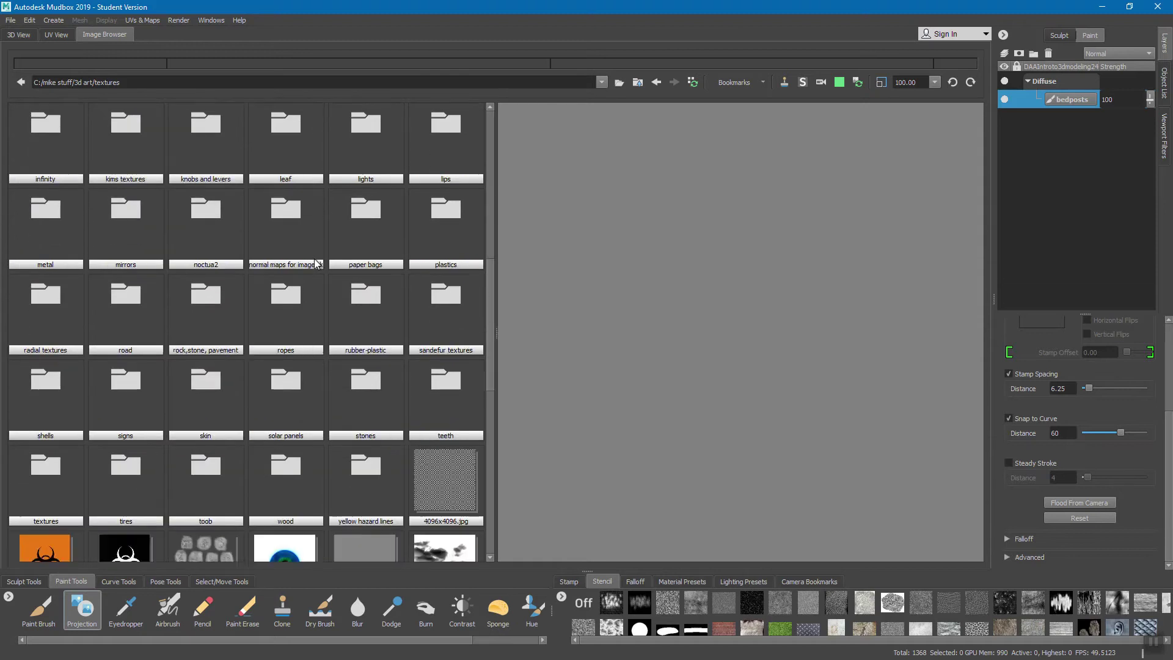
double_click(287, 394)
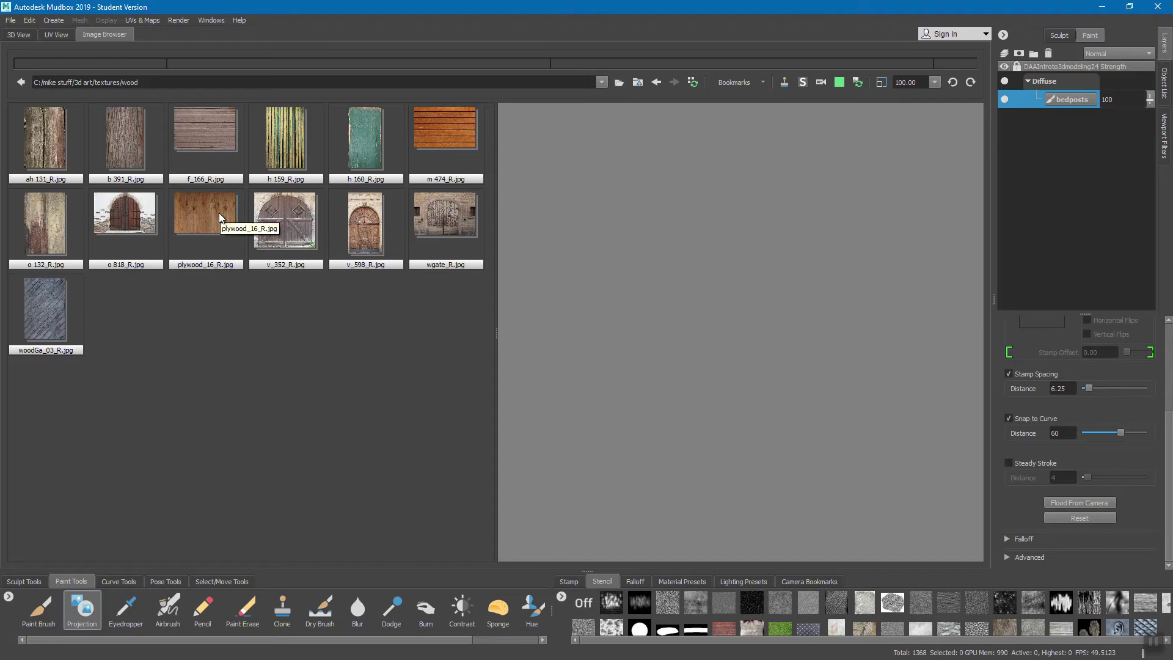
Set the green wood image h 160_R.jpg as the stencil and return to the 3D view
click(364, 133)
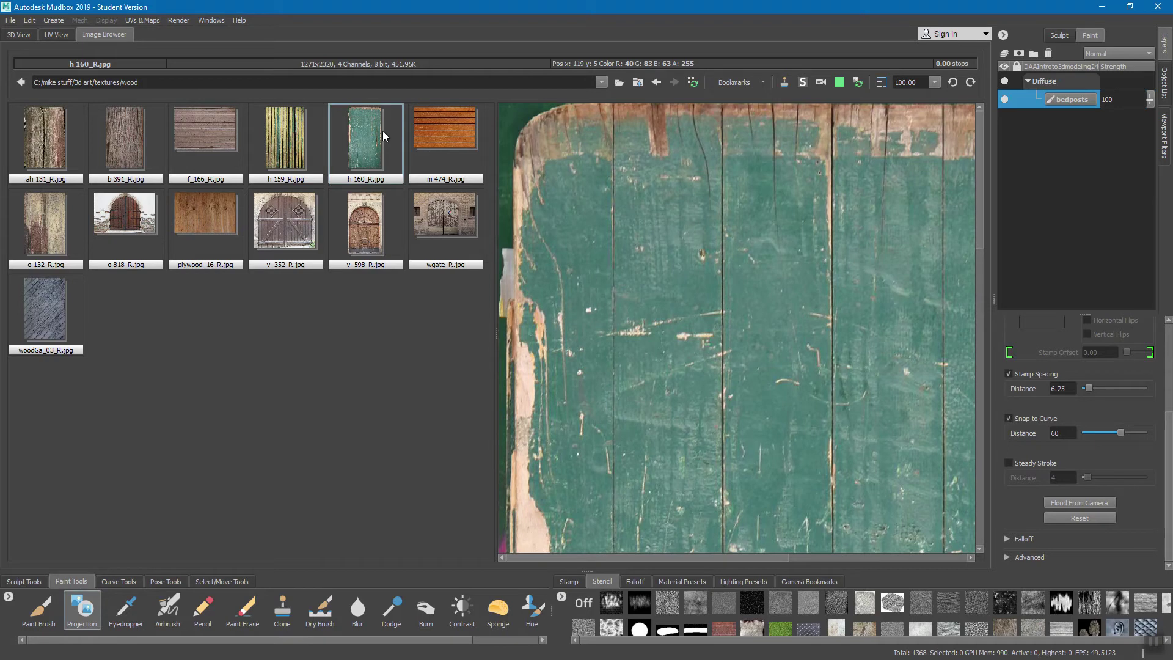
click(803, 83)
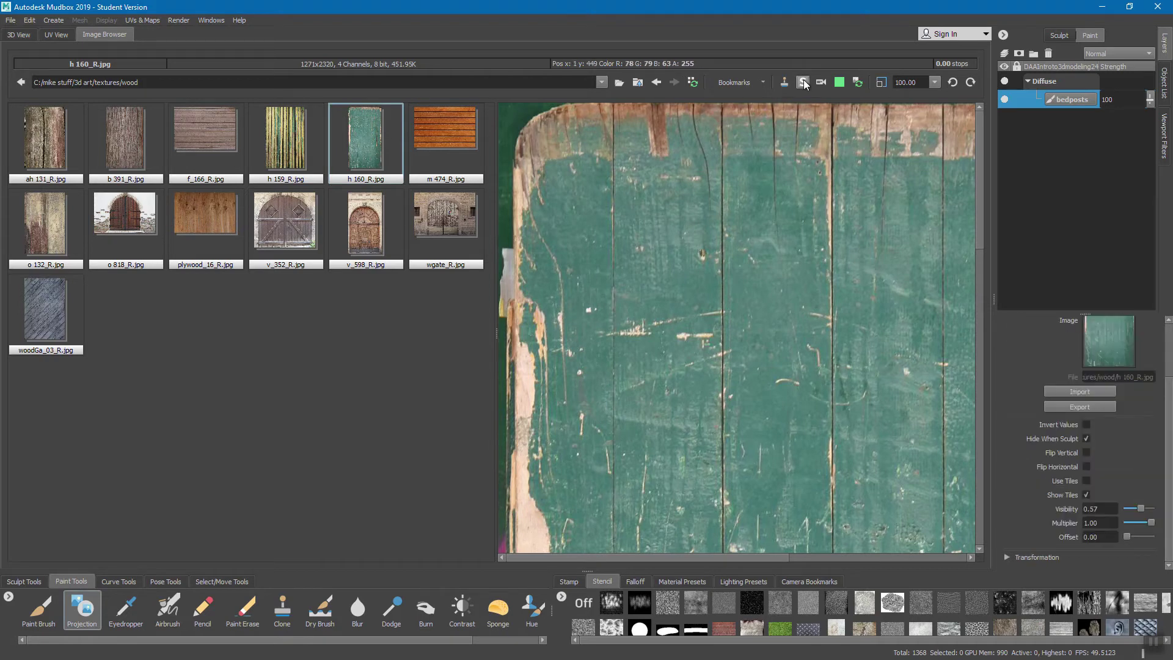
click(20, 34)
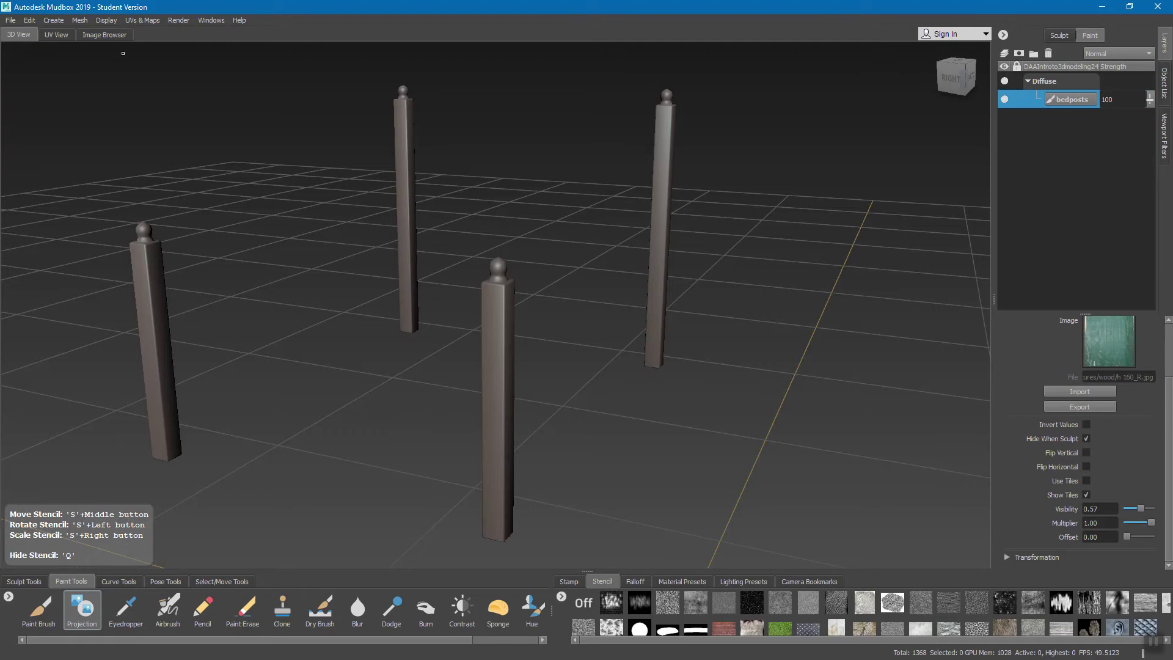
click(102, 35)
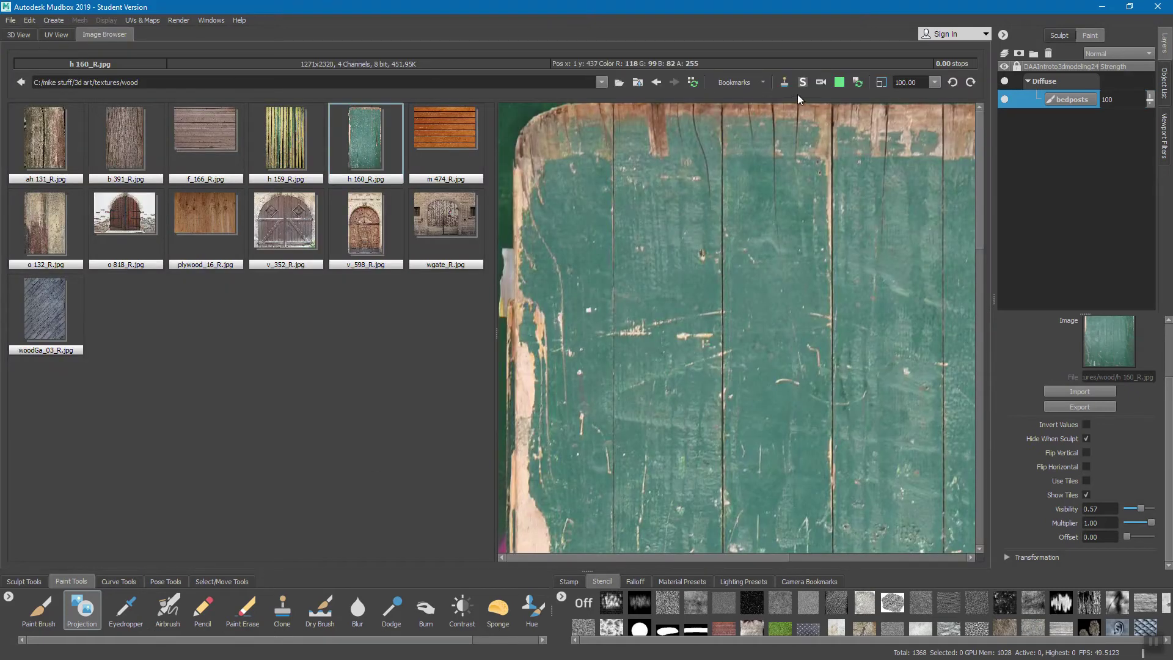
click(19, 35)
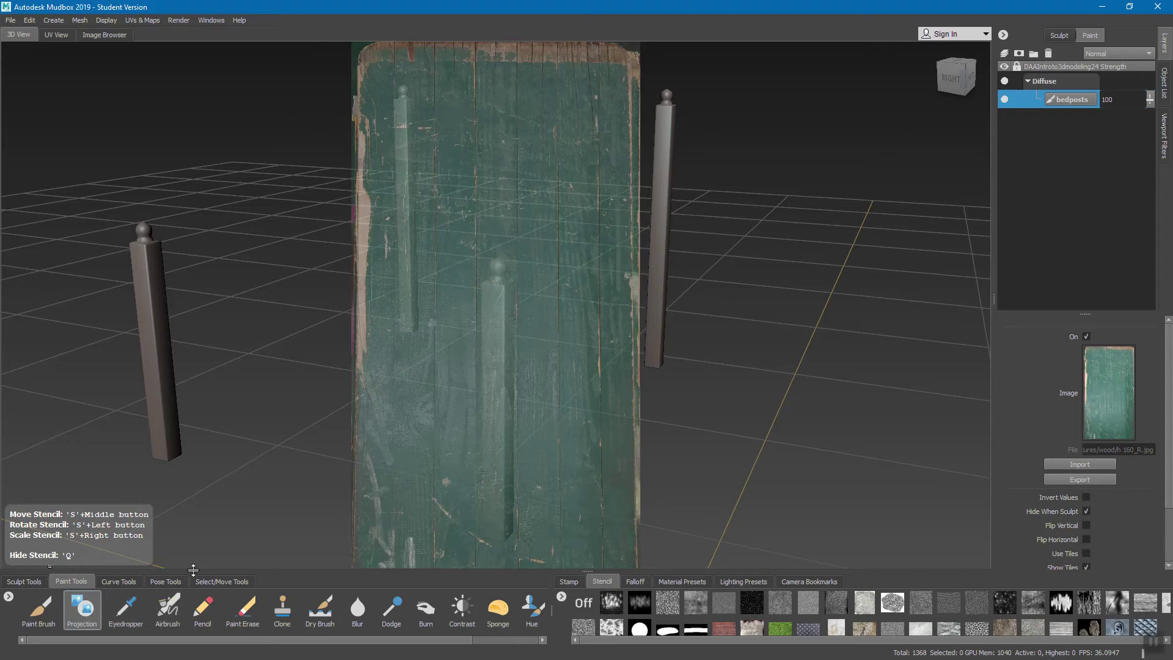
Set the Projection brush color to a light grayish blue
click(85, 609)
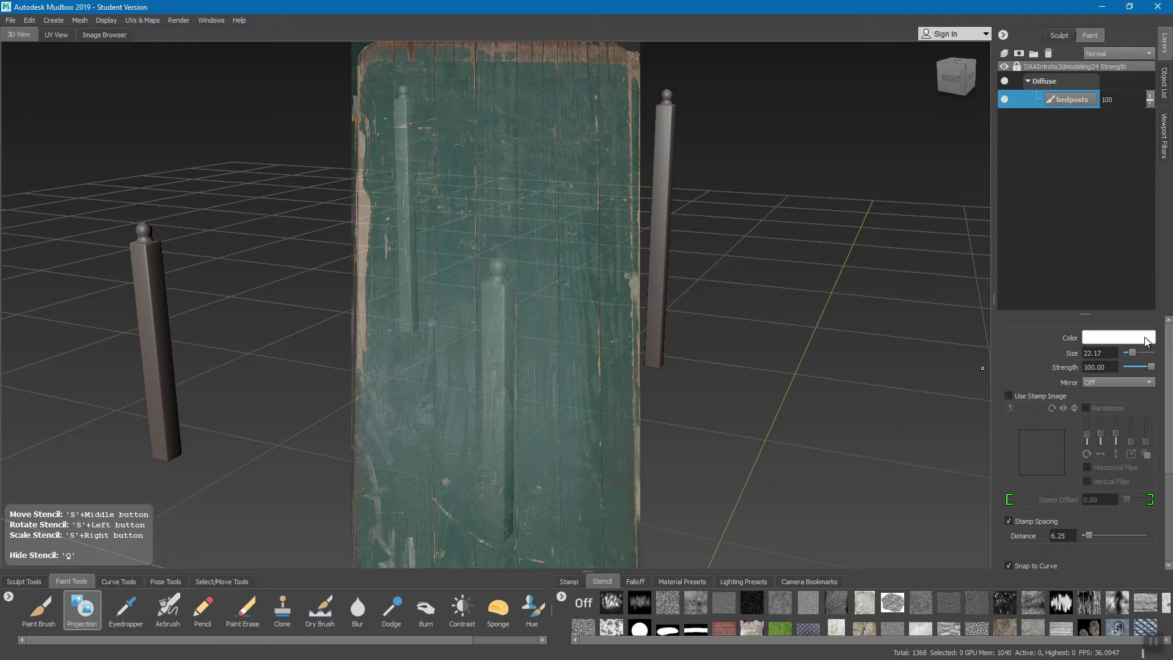
click(1145, 336)
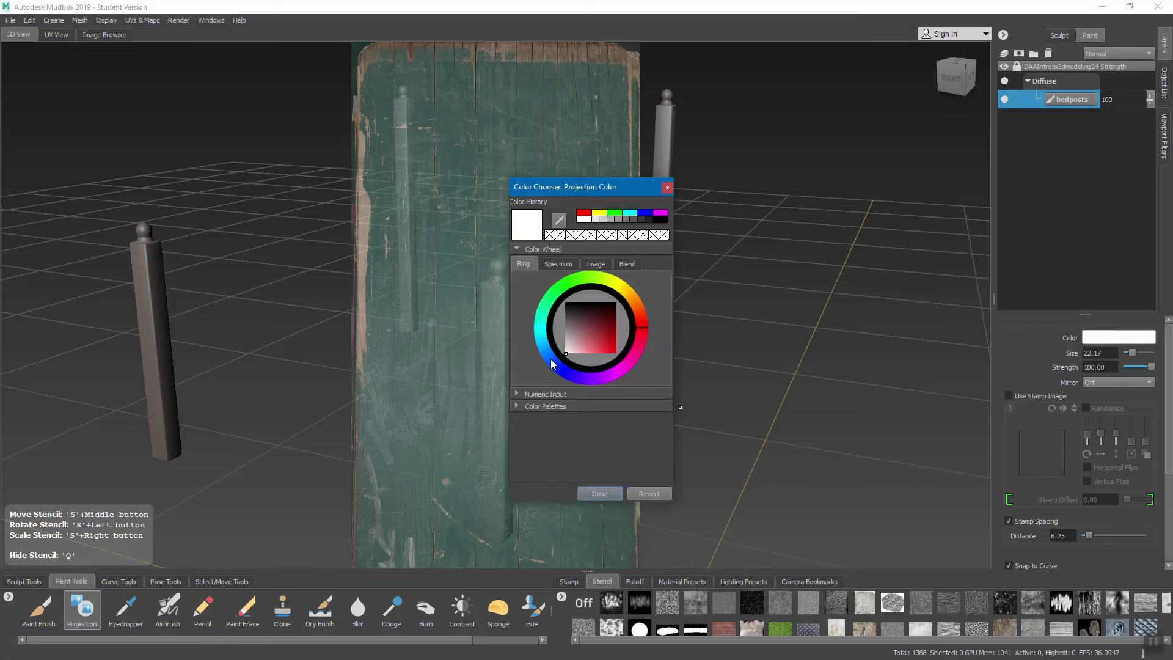
click(566, 336)
click(546, 351)
click(574, 335)
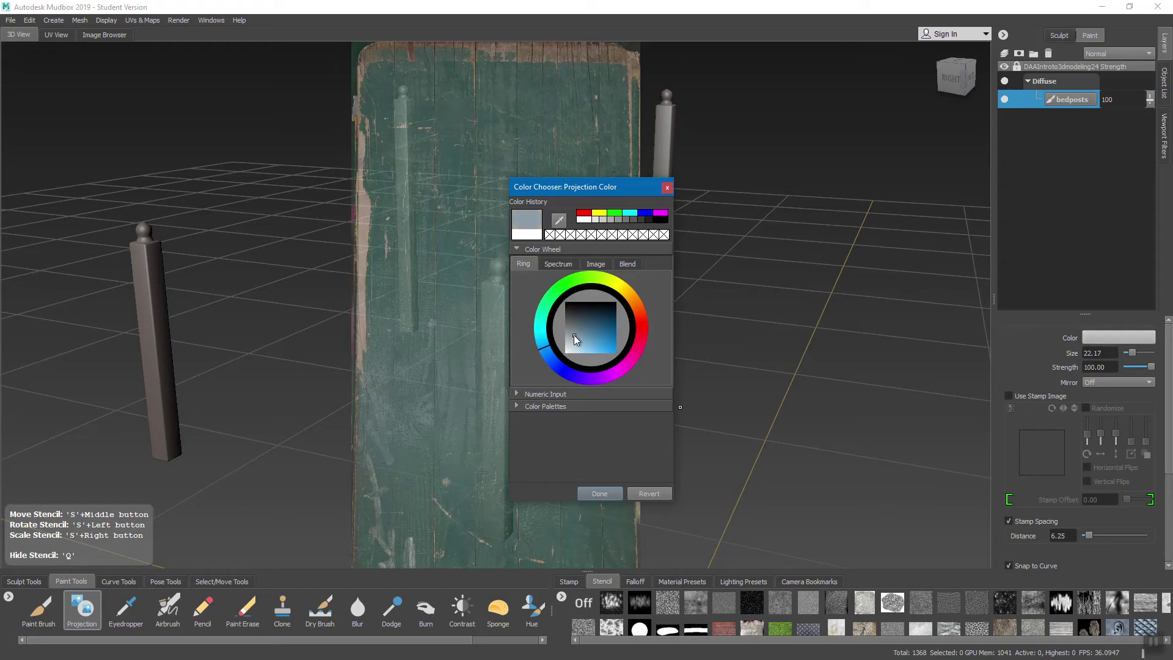
click(612, 493)
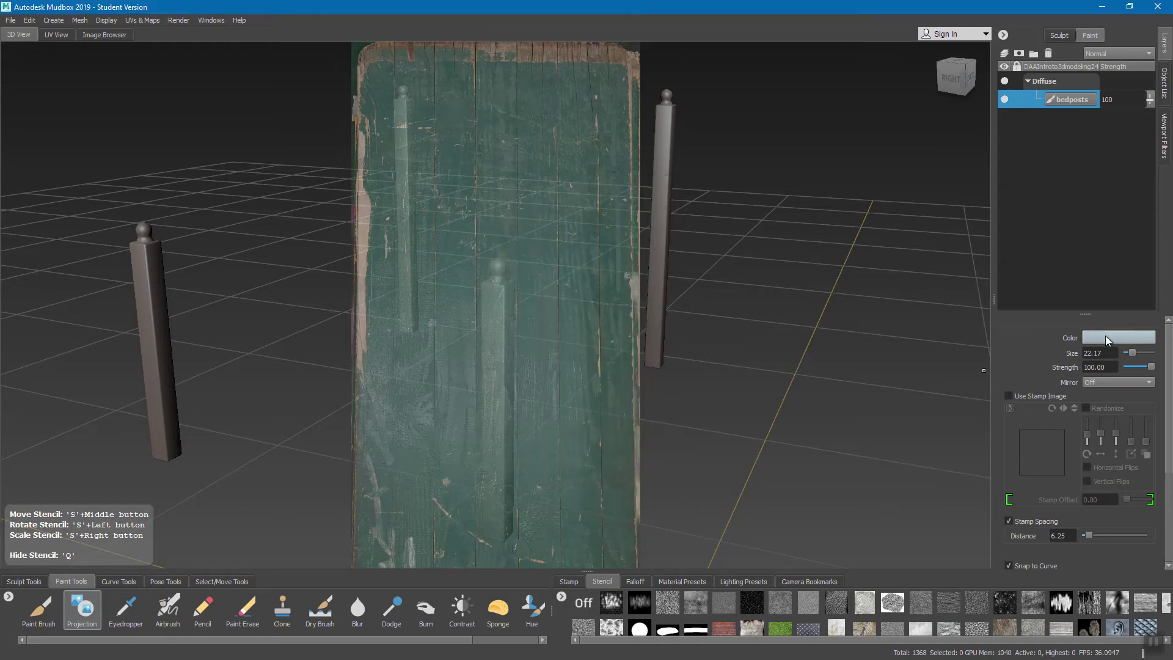
Project the green wood stencil onto the visible faces of the nearest bedpost, setting the brush size to about 7.36
mouse_move(592, 316)
alt+mouse_down()
mouse_move(550, 315)
mouse_move(519, 279)
alt+mouse_up()
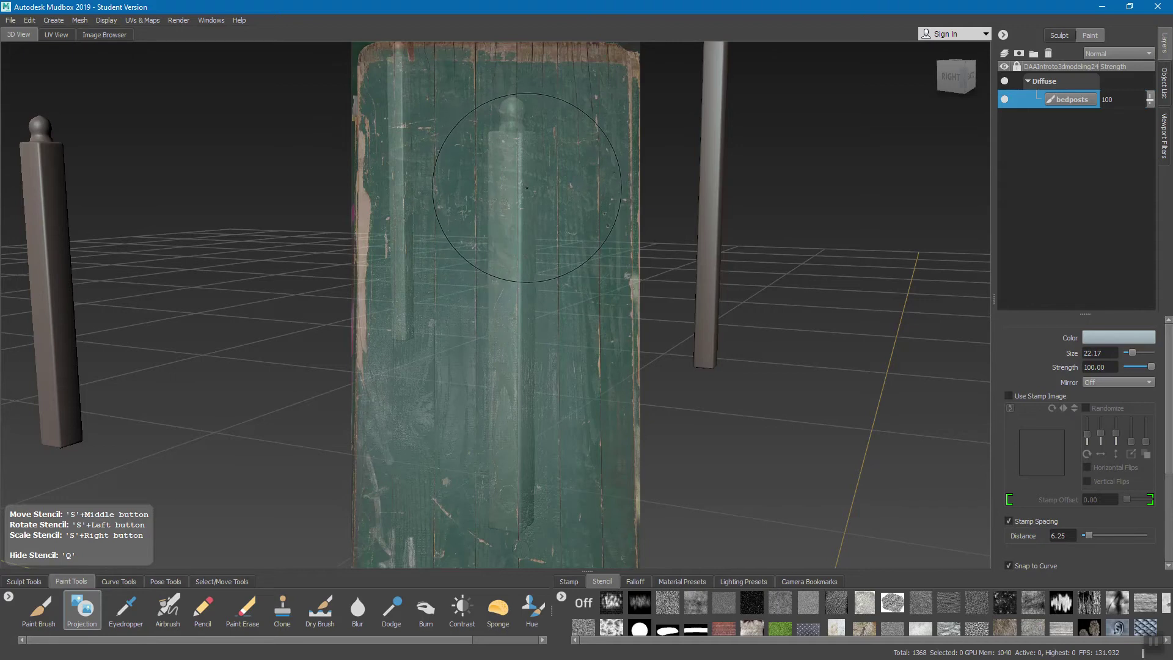
mouse_move(526, 191)
mouse_down()
mouse_move(539, 187)
mouse_move(504, 193)
mouse_move(529, 200)
mouse_up()
mouse_move(519, 183)
mouse_down()
mouse_move(501, 144)
mouse_move(508, 173)
mouse_move(522, 177)
mouse_move(507, 278)
mouse_move(523, 305)
mouse_move(517, 286)
mouse_up()
key(q)
key(q)
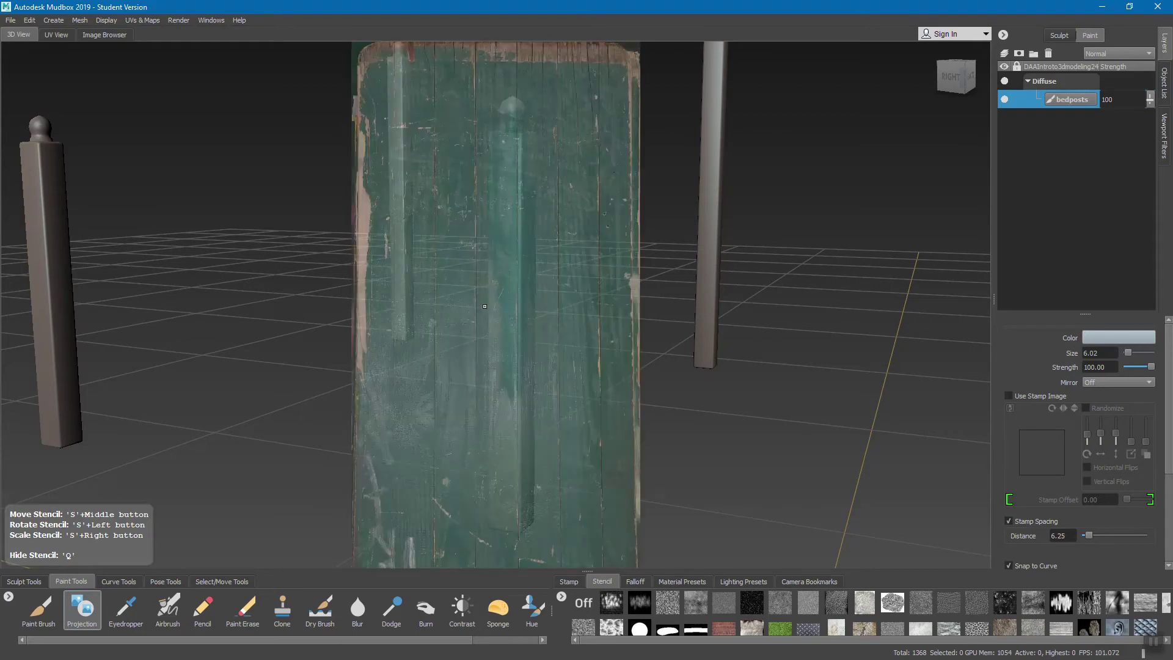
key(q)
drag(519, 391, 525, 482)
mouse_move(492, 257)
mouse_down()
mouse_move(516, 449)
mouse_move(507, 372)
mouse_move(498, 455)
mouse_move(511, 517)
mouse_move(499, 513)
mouse_up()
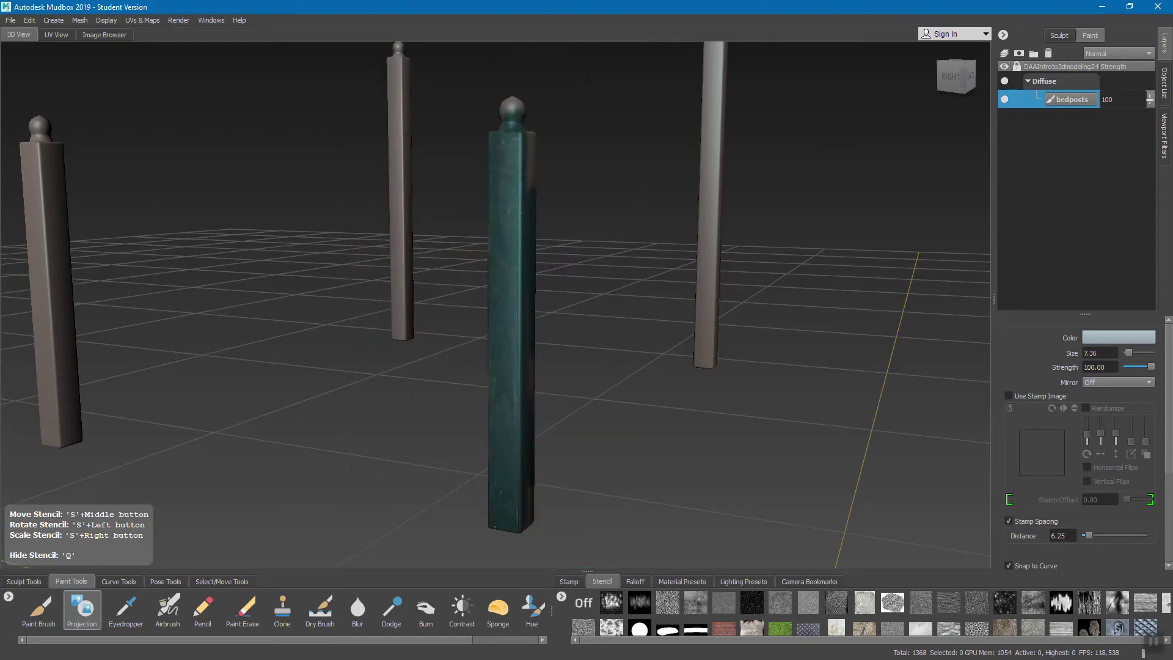
Project the green wood texture down the remaining faces of the first bedpost, checking coverage with the stencil hidden
key(q)
alt+drag(491, 390, 462, 244)
key(q)
drag(457, 371, 462, 490)
key(q)
mouse_move(459, 243)
alt+mouse_down()
mouse_move(456, 205)
mouse_move(467, 477)
alt+mouse_up()
key(q)
mouse_move(465, 374)
mouse_down()
mouse_move(458, 281)
mouse_move(510, 252)
mouse_move(477, 241)
mouse_move(482, 415)
mouse_up()
key(q)
key(q)
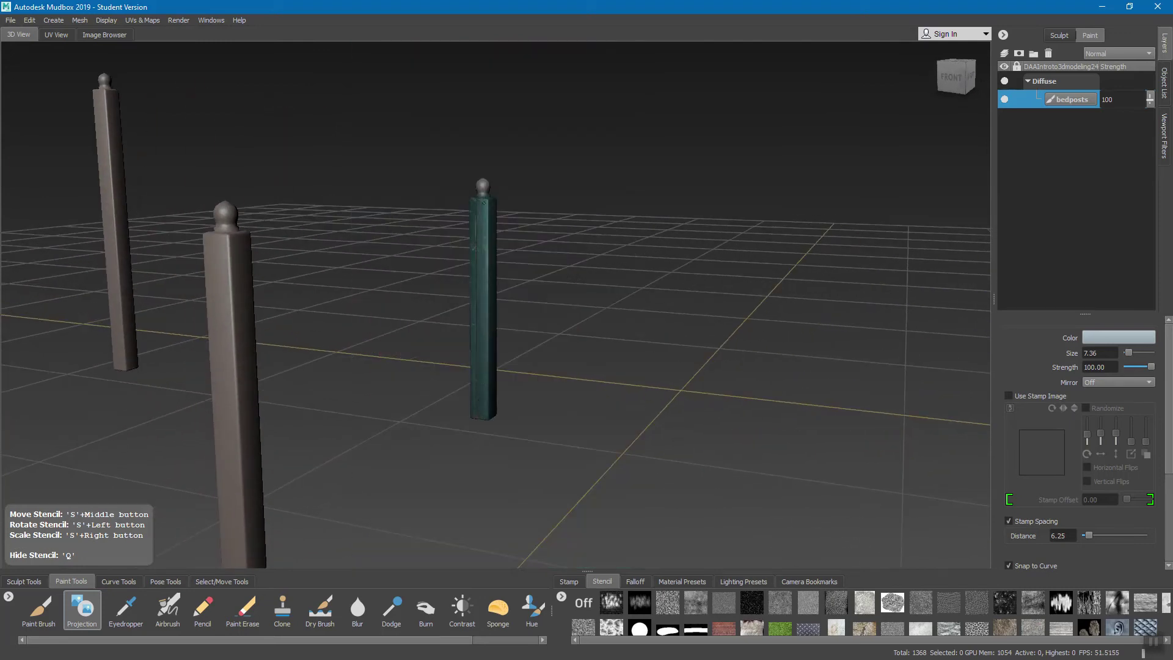
Project the green wood texture onto the shaft of the second bedpost, from its knob down to its foot
key(q)
alt+drag(484, 294, 501, 263)
mouse_move(453, 211)
mouse_down()
mouse_move(430, 185)
mouse_move(430, 315)
mouse_move(436, 251)
mouse_move(434, 287)
mouse_up()
key(q)
mouse_move(432, 336)
mouse_down()
mouse_move(437, 381)
mouse_move(437, 356)
mouse_move(470, 330)
mouse_move(508, 235)
mouse_move(509, 422)
mouse_move(577, 272)
mouse_move(607, 248)
mouse_up()
mouse_move(522, 183)
mouse_down()
mouse_move(521, 467)
mouse_move(523, 324)
mouse_up()
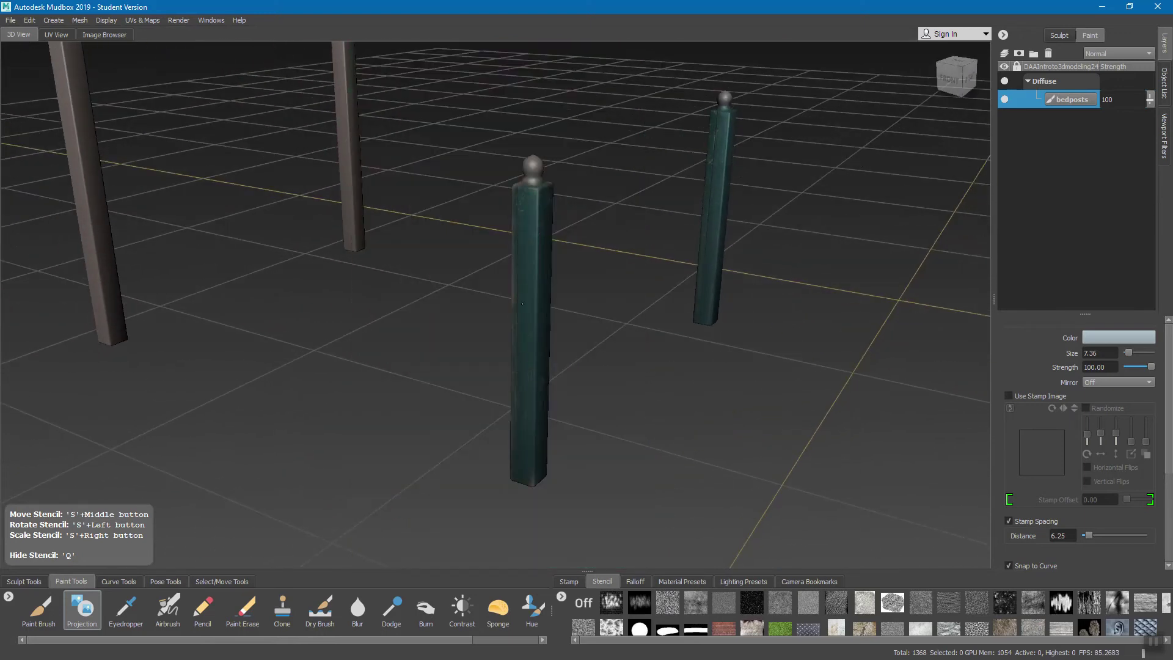
drag(521, 240, 524, 202)
mouse_move(515, 424)
mouse_down()
mouse_move(521, 477)
mouse_move(551, 208)
mouse_up()
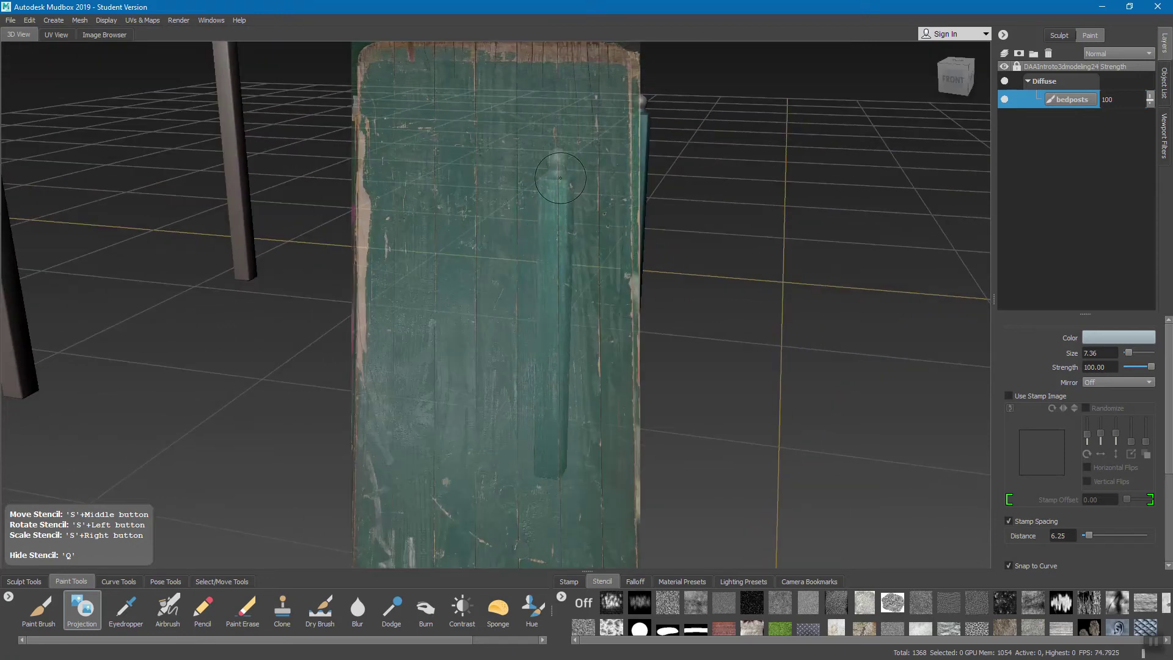
Cover the remaining unpainted faces of the second bedpost with the projected green wood texture
mouse_move(565, 225)
alt+mouse_down()
mouse_move(623, 212)
mouse_move(533, 199)
mouse_move(537, 434)
mouse_move(534, 243)
alt+mouse_up()
key(q)
key(q)
alt+drag(529, 386, 468, 171)
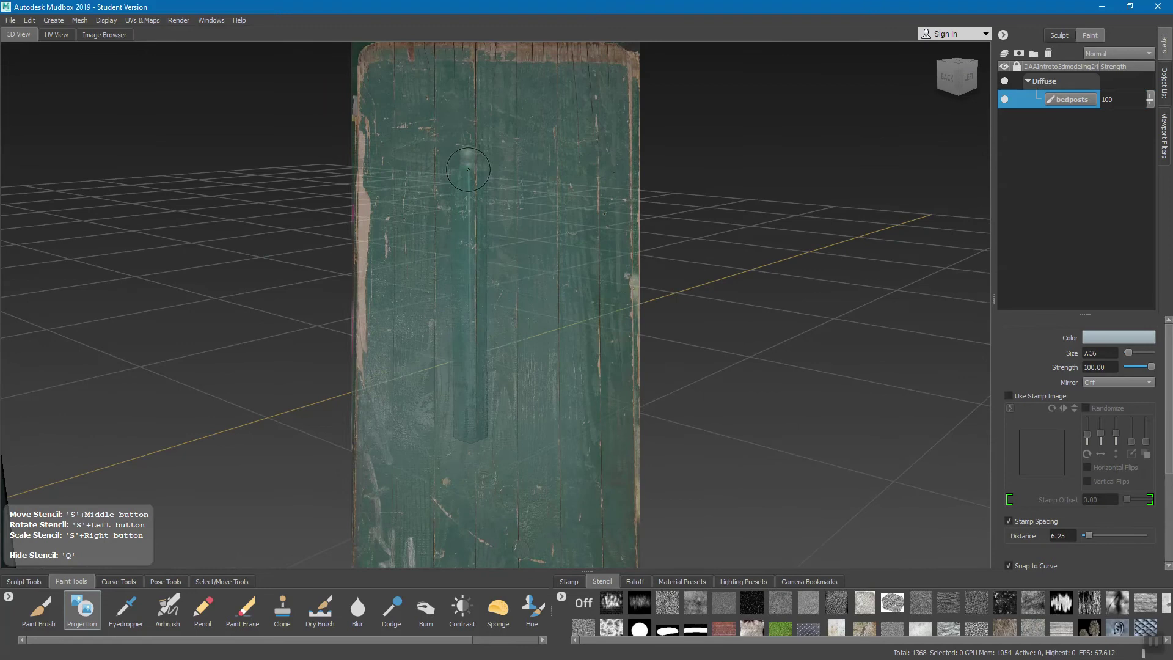
key(q)
key(q)
Bring the third bedpost into view, then reposition the wood stencil and scale it down over it
alt+drag(469, 420, 550, 292)
middle_drag(528, 294, 555, 295)
mouse_move(555, 295)
mouse_down()
mouse_move(540, 293)
mouse_move(571, 287)
mouse_up()
right_drag(571, 287, 558, 233)
alt+drag(542, 175, 582, 178)
right_drag(581, 179, 553, 194)
Project the green wood texture along the full length of the third bedpost's facing sides
key(q)
mouse_move(552, 194)
mouse_down()
mouse_move(543, 138)
mouse_move(531, 199)
mouse_up()
key(q)
key(q)
mouse_move(539, 251)
mouse_down()
mouse_move(541, 486)
mouse_move(465, 305)
mouse_move(528, 143)
mouse_move(528, 493)
mouse_up()
key(q)
key(q)
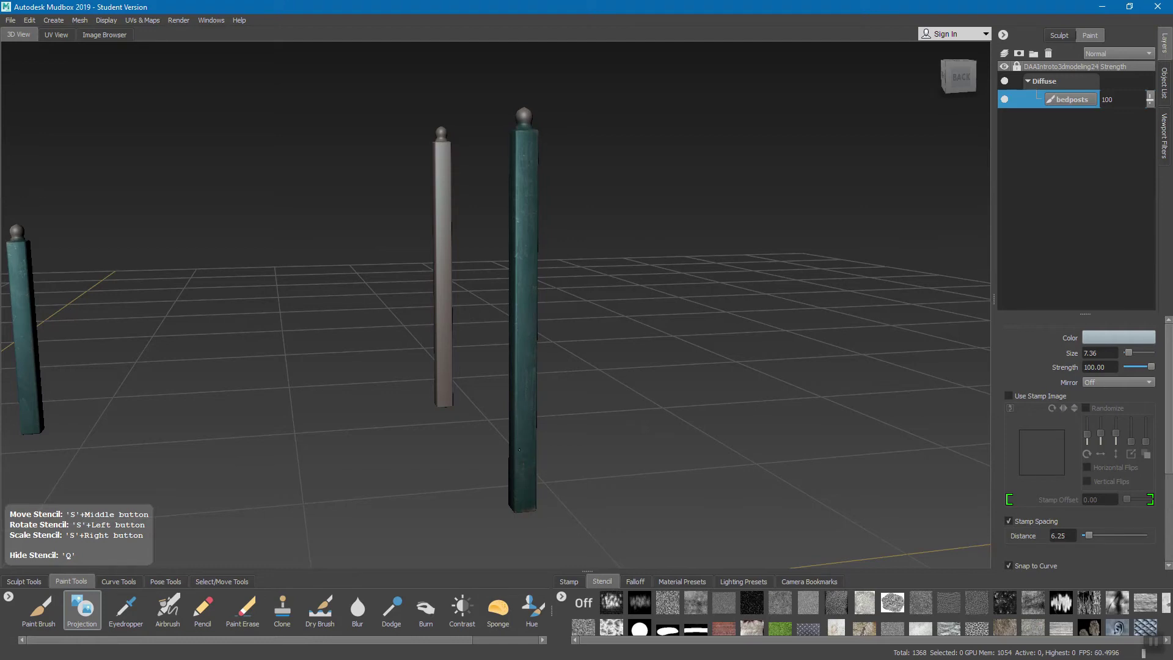
Paint the green wood texture onto the other sides of the third bedpost
key(q)
alt+drag(528, 506, 425, 342)
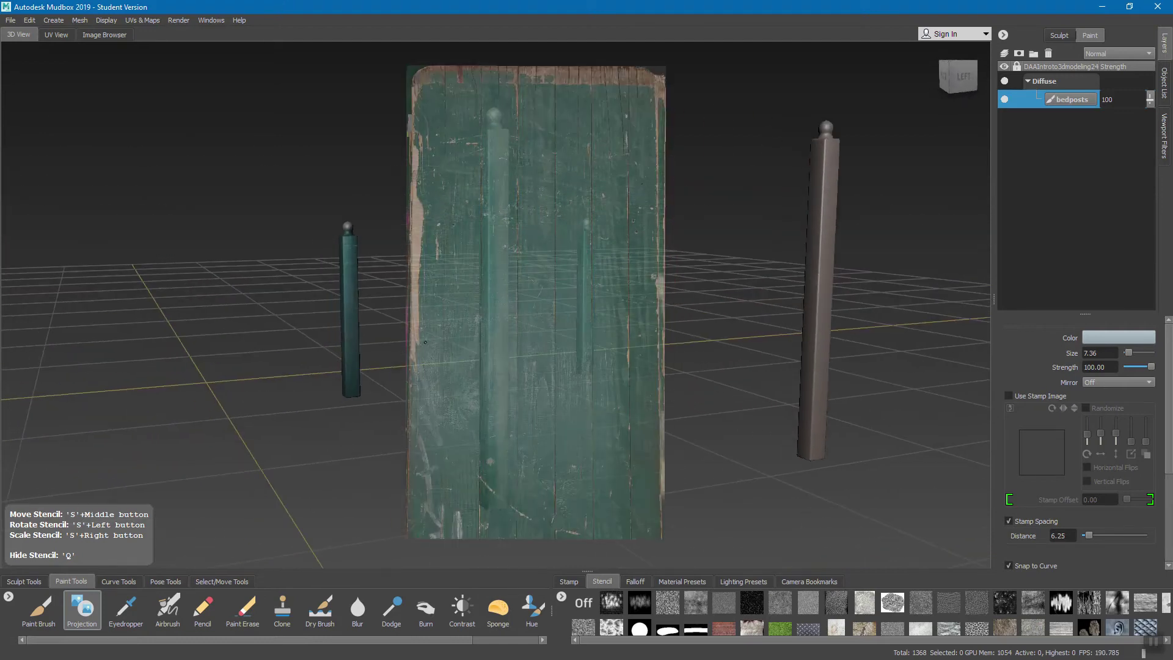
key(q)
mouse_move(500, 135)
mouse_down()
mouse_move(502, 360)
mouse_move(506, 314)
mouse_up()
mouse_move(504, 411)
mouse_down()
mouse_move(503, 495)
mouse_move(450, 219)
mouse_up()
key(q)
Project the green wood texture down the facing side of the fourth bedpost
mouse_move(515, 199)
alt+mouse_down()
mouse_move(487, 183)
mouse_move(496, 321)
mouse_move(500, 178)
alt+mouse_up()
key(q)
mouse_move(485, 252)
mouse_down()
mouse_move(497, 417)
mouse_move(501, 158)
mouse_move(594, 146)
mouse_move(561, 132)
mouse_move(551, 468)
mouse_move(492, 245)
mouse_up()
key(q)
key(q)
key(q)
key(q)
drag(488, 148, 489, 493)
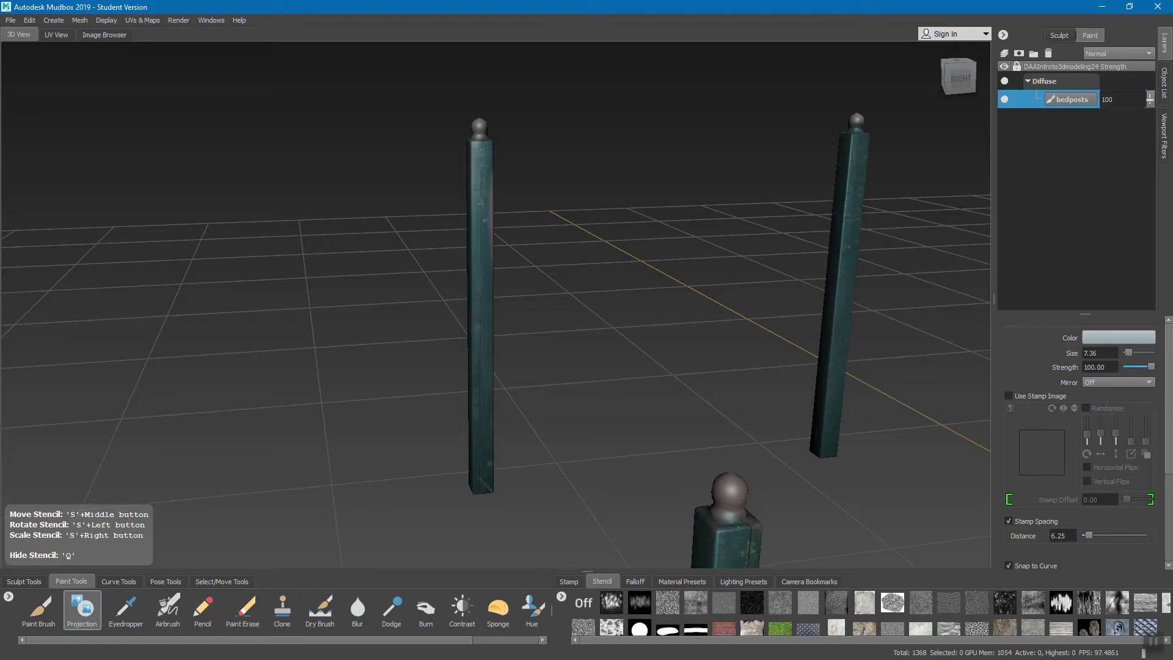
Finish the fourth bedpost's remaining sides with the green wood texture and check it with the stencil hidden
key(q)
mouse_move(489, 198)
alt+mouse_down()
mouse_move(479, 189)
mouse_move(507, 183)
mouse_move(483, 176)
mouse_move(489, 168)
mouse_move(491, 460)
mouse_move(516, 354)
mouse_move(483, 183)
mouse_move(490, 443)
alt+mouse_up()
key(q)
key(q)
key(q)
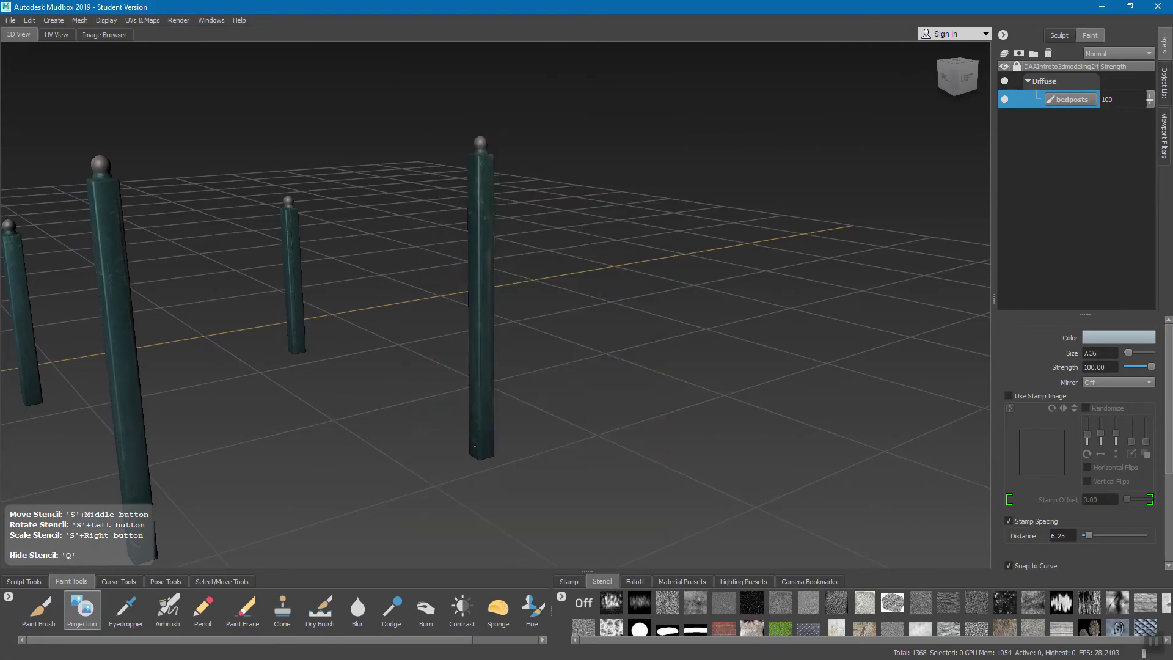
Check the green wood texture on all four bedposts from several sides, toggling the stencil's visibility
key(q)
alt+drag(482, 195, 524, 167)
key(q)
key(q)
key(q)
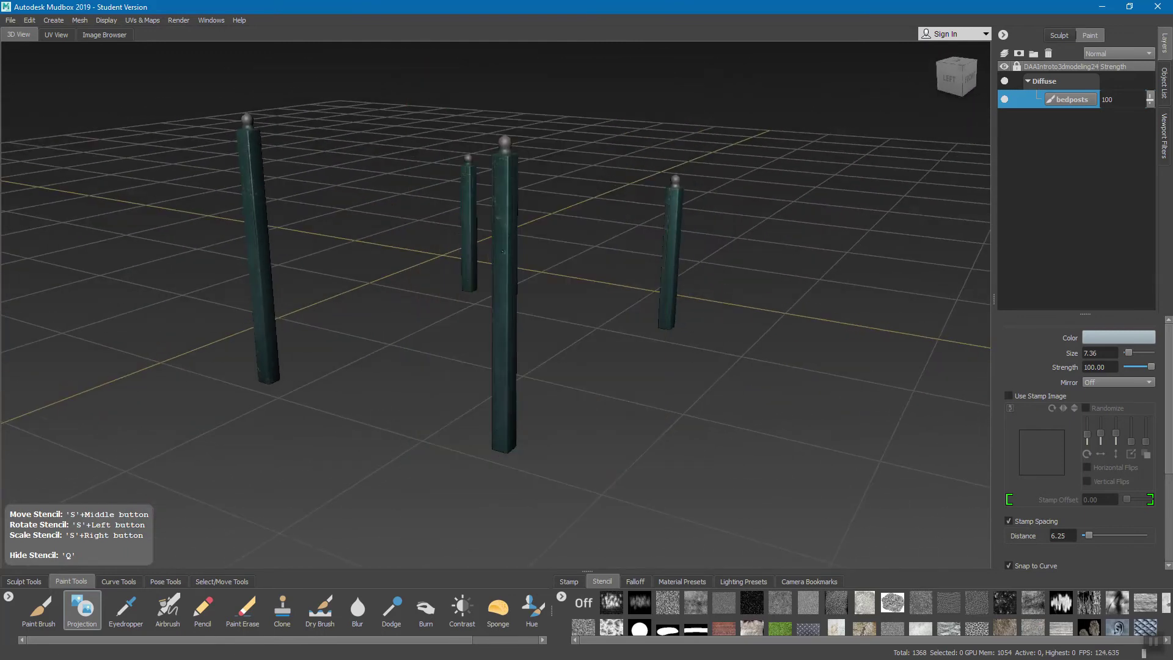
key(q)
alt+drag(504, 197, 474, 235)
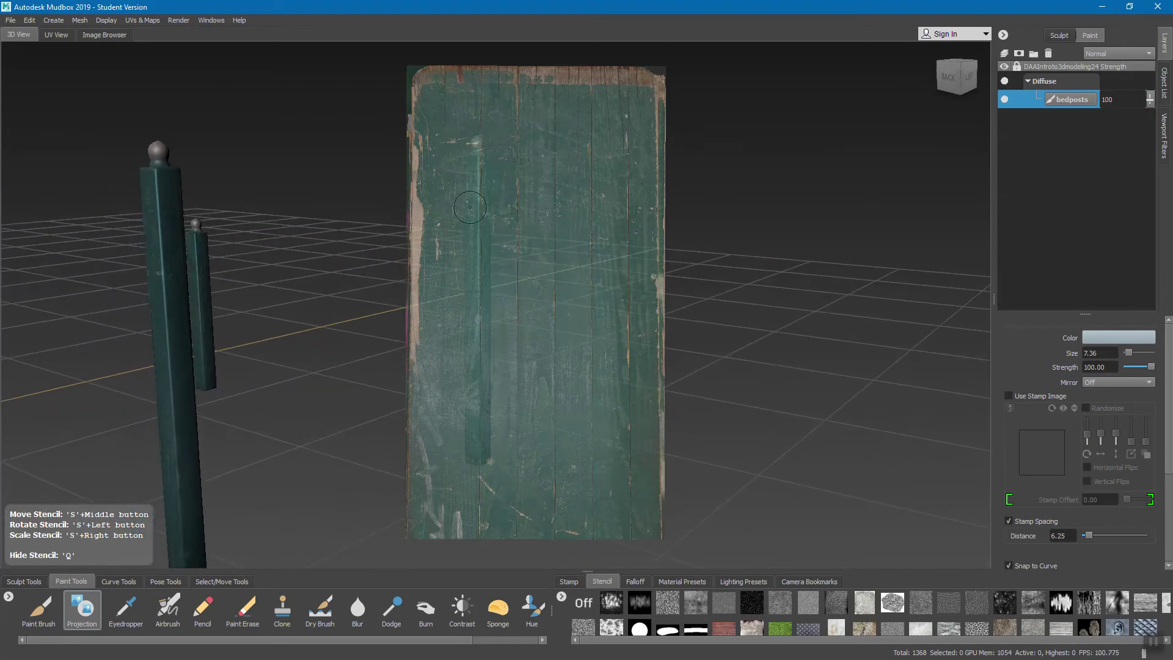
key(q)
key(q)
alt+drag(482, 413, 630, 255)
Turn the stencil off, keep the Projection tool active and bring all four bedposts into view
click(583, 602)
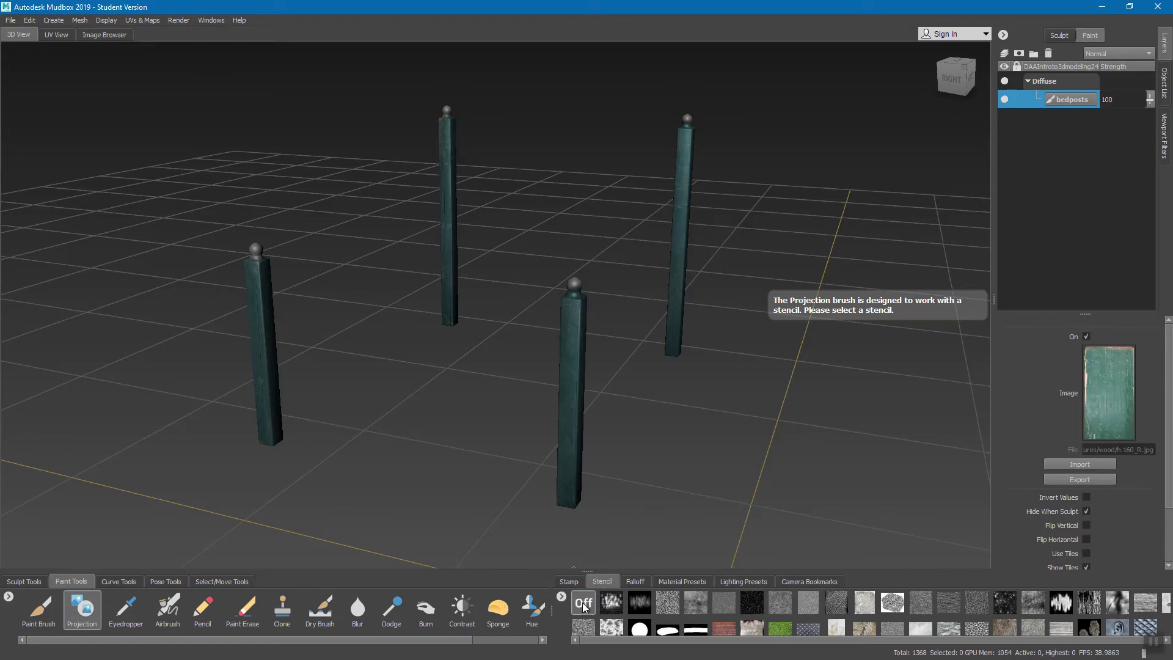
alt+drag(610, 473, 537, 489)
click(81, 607)
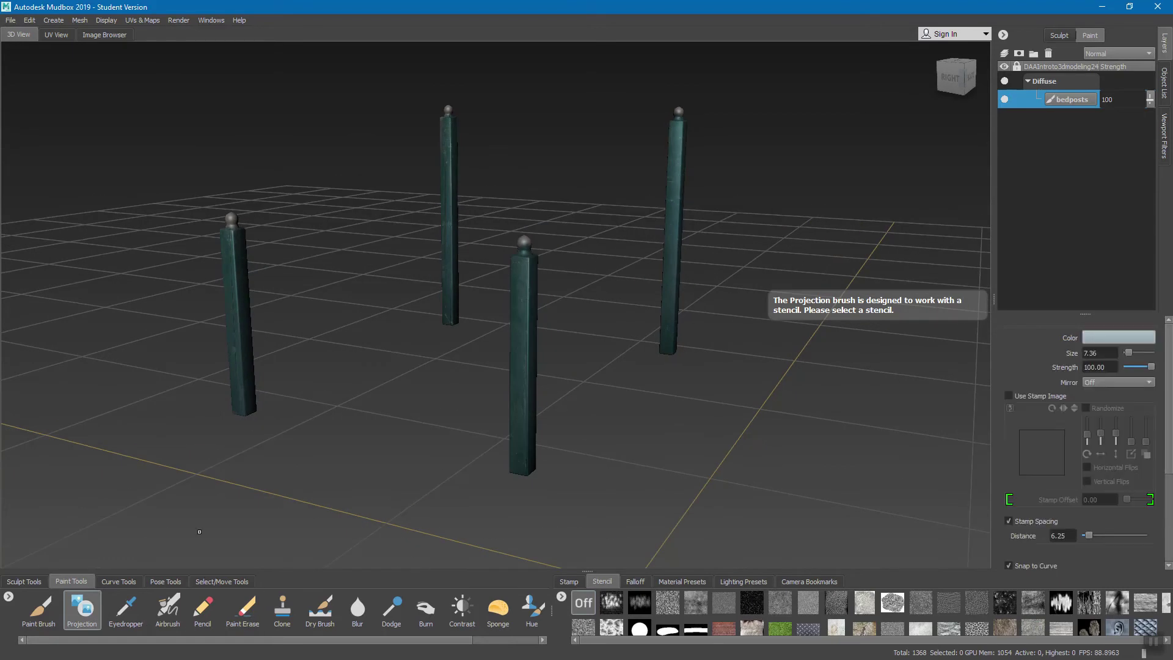
alt+drag(465, 328, 114, 62)
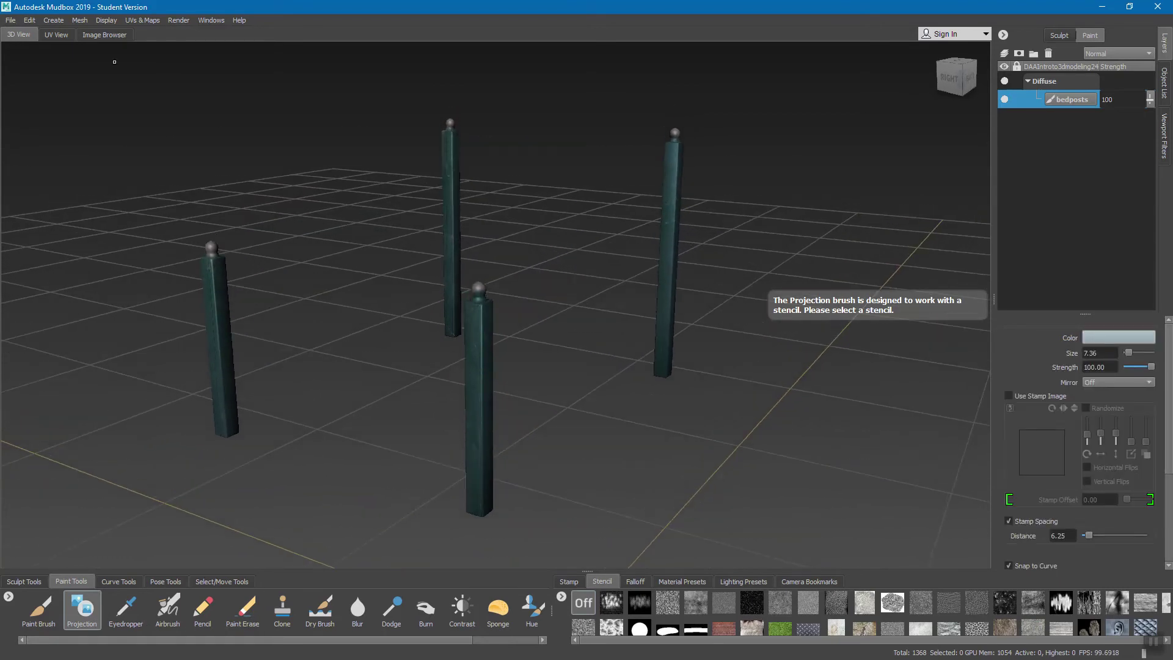
Save the scene as a new Mudbox file in the scenes folder, with a name ending in Project5_bed.mud
click(9, 21)
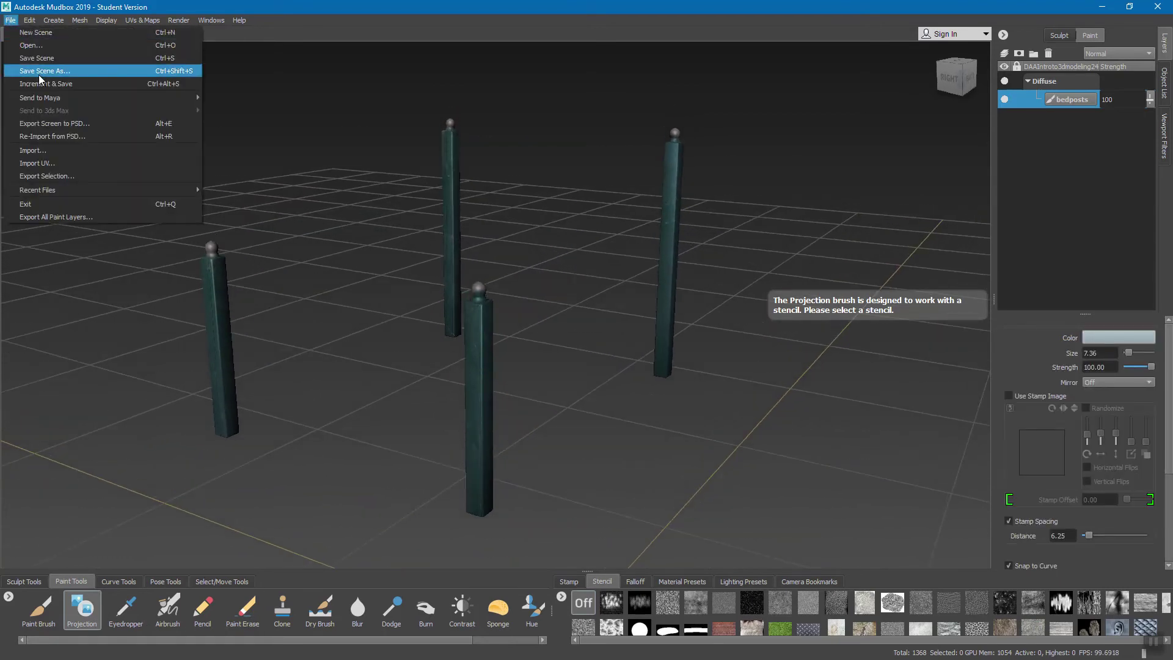
click(39, 72)
click(328, 281)
text(berts_Project5_bed.mud)
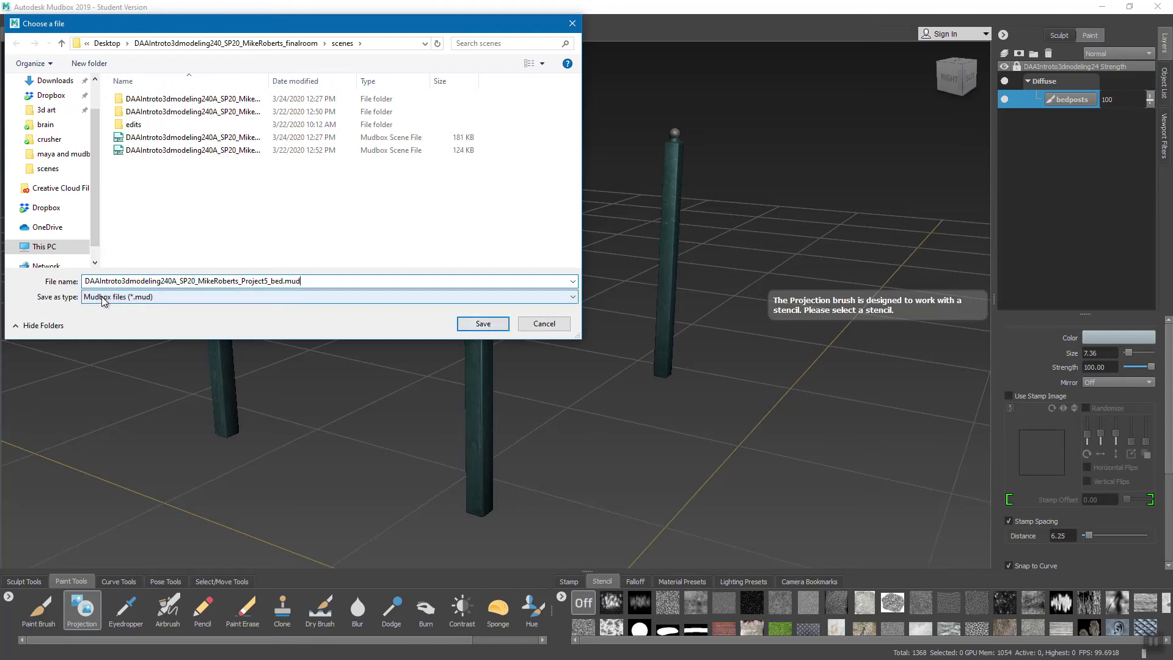
click(483, 323)
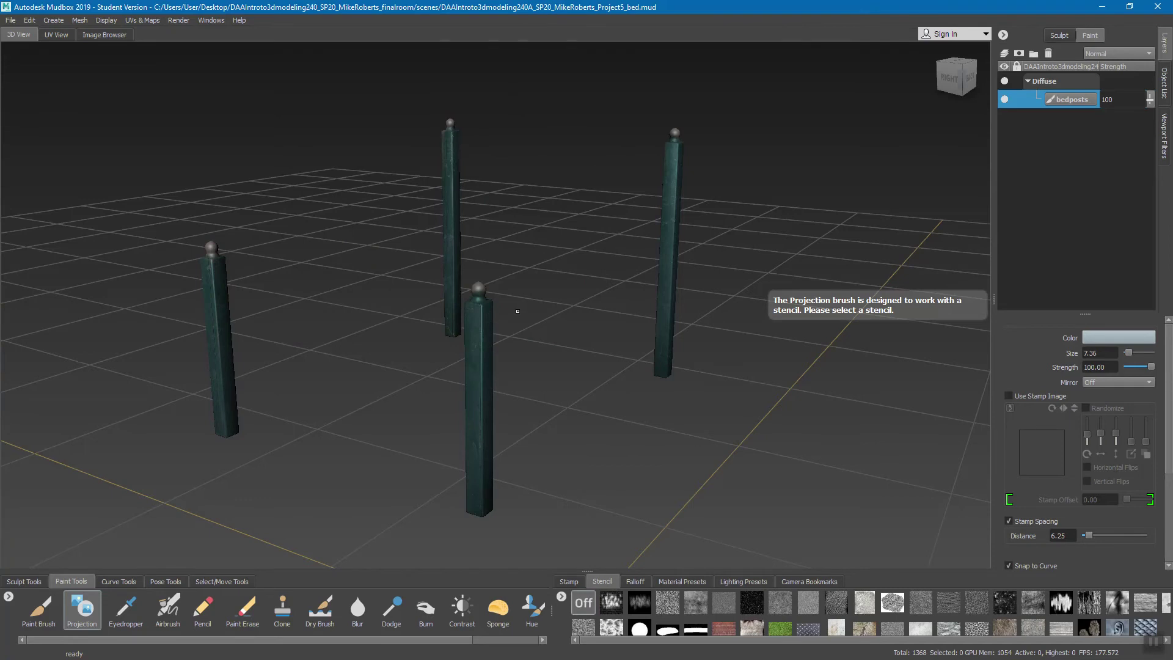
Examine the bedposts' knobs and painted sides in 3D and their texture coverage in the UV layout
alt+drag(518, 313, 492, 304)
scroll(492, 304, up, 5)
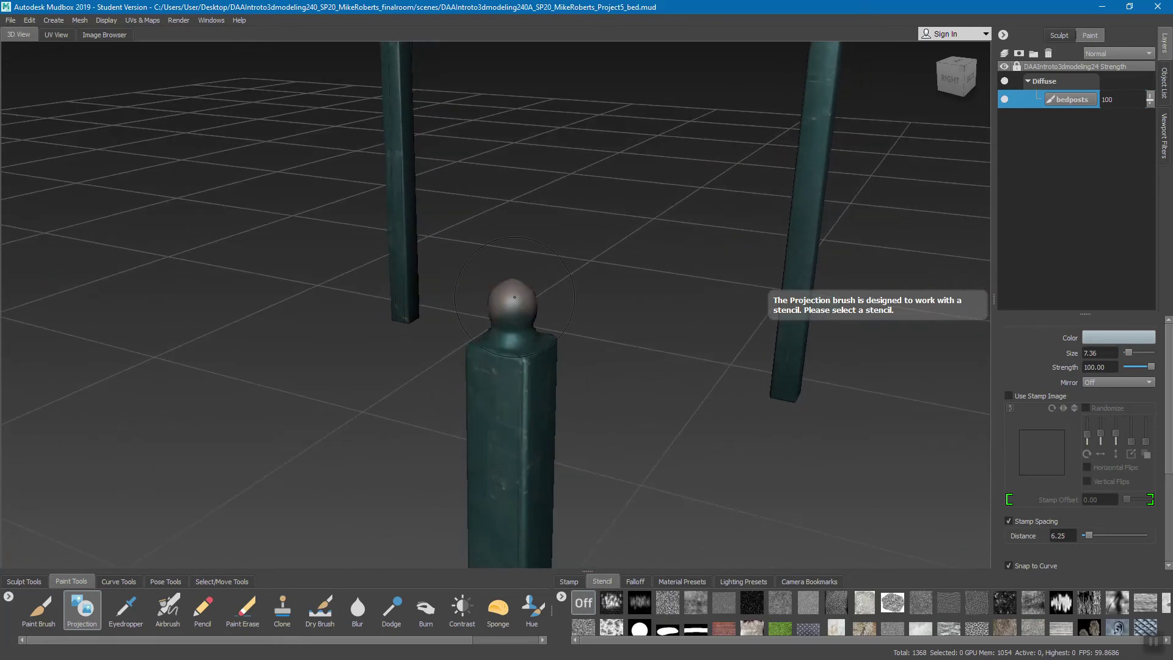
scroll(516, 300, down, 8)
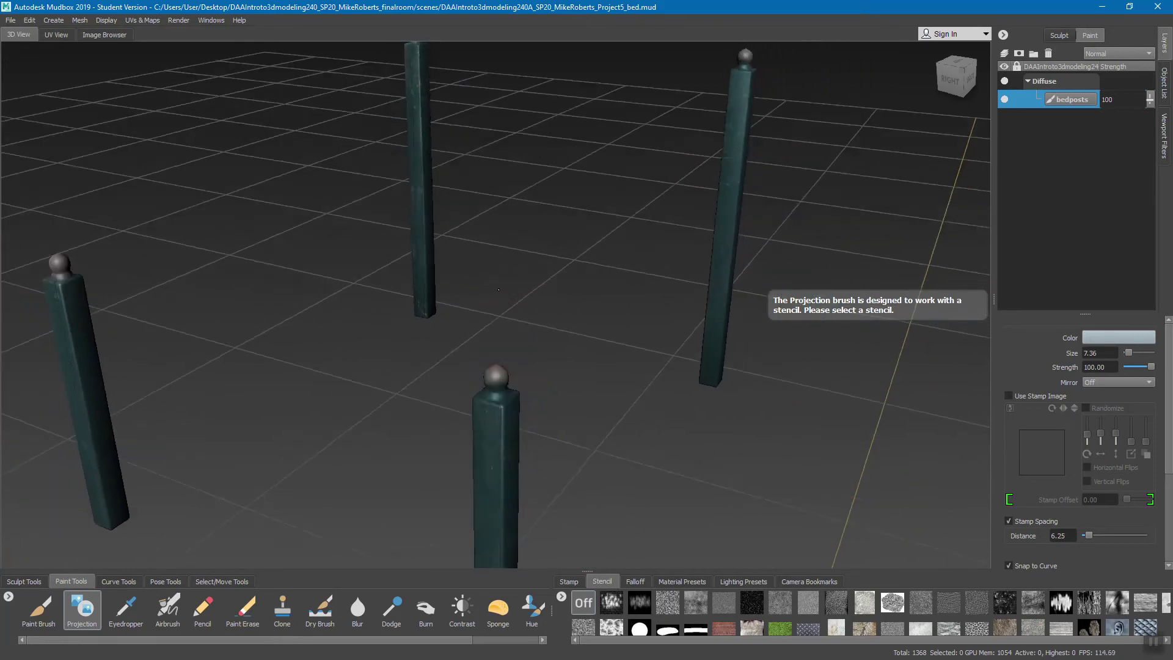
alt+drag(649, 326, 476, 268)
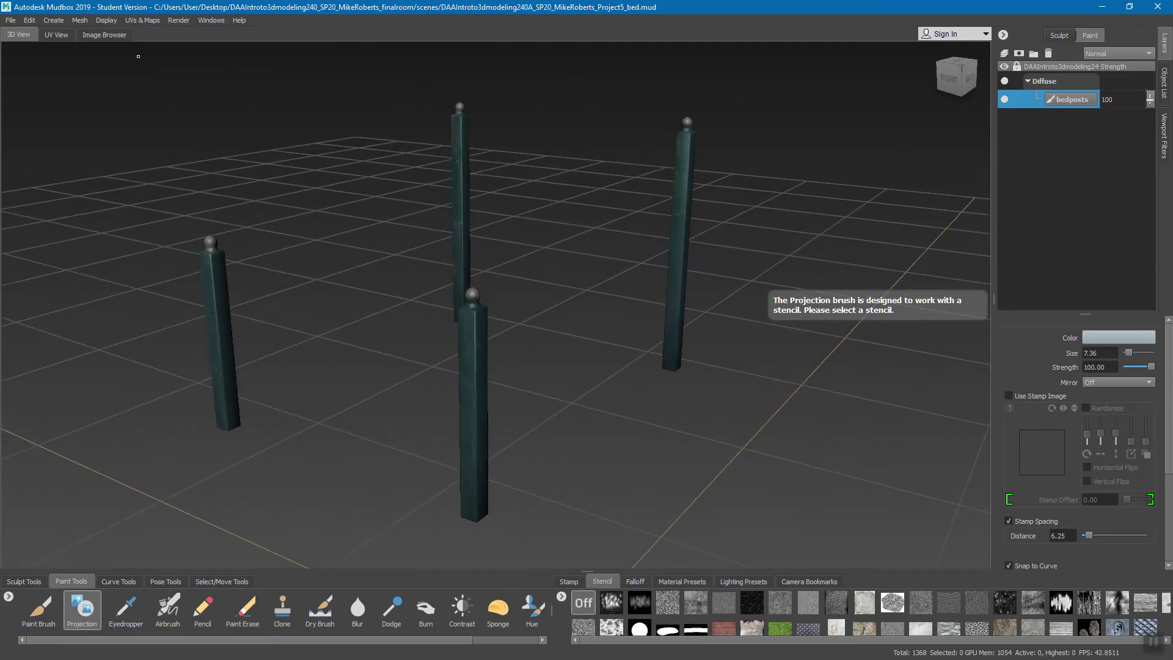
click(49, 36)
scroll(402, 218, up, 5)
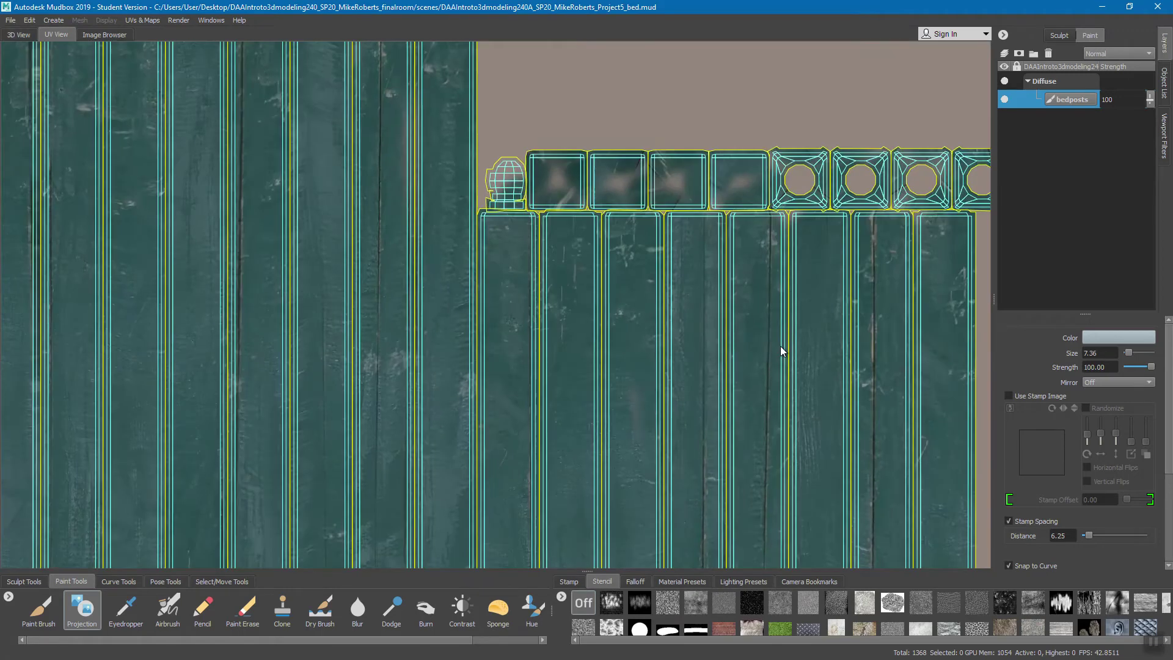
scroll(490, 227, down, 1)
scroll(520, 243, down, 1)
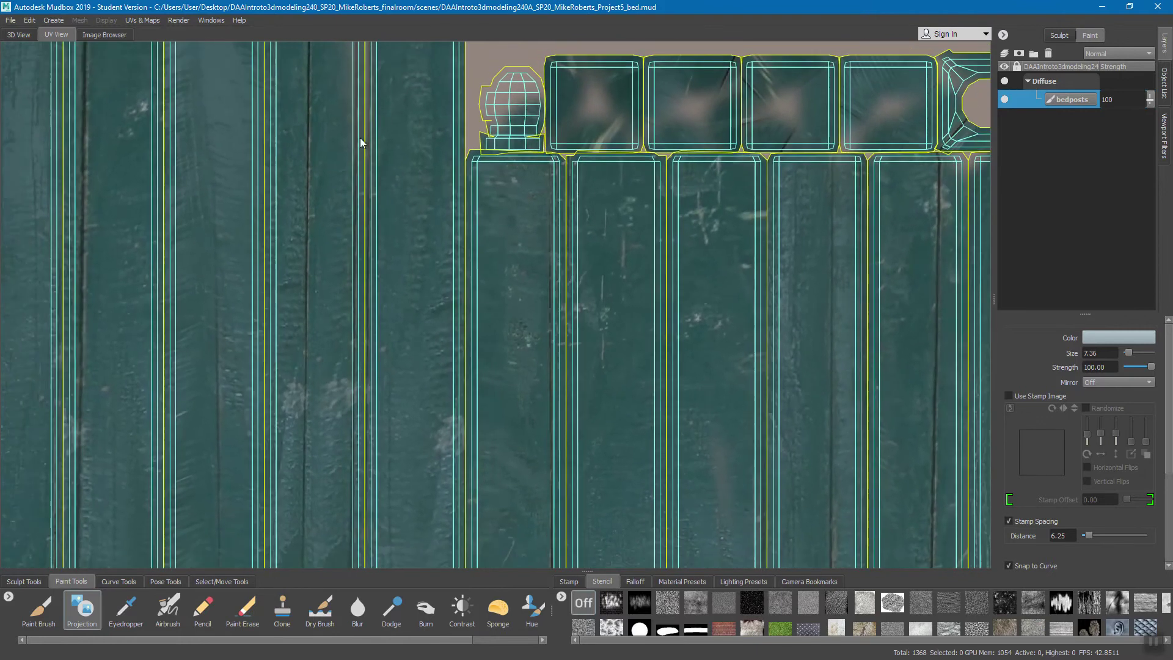
alt+middle_drag(663, 185, 551, 225)
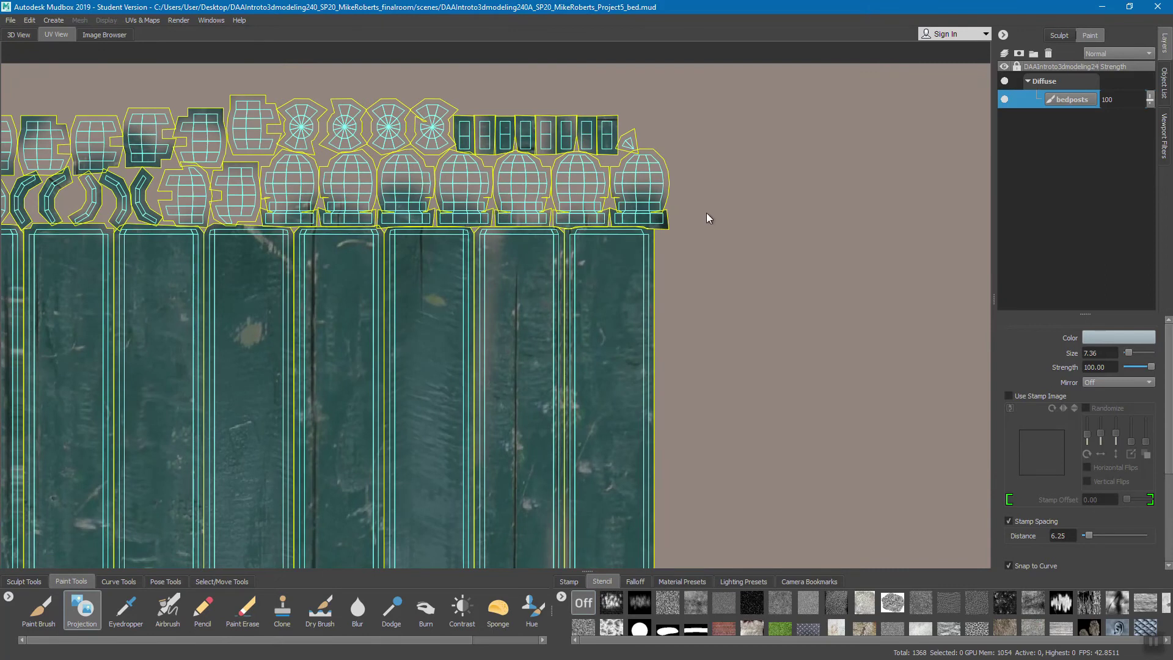
click(19, 35)
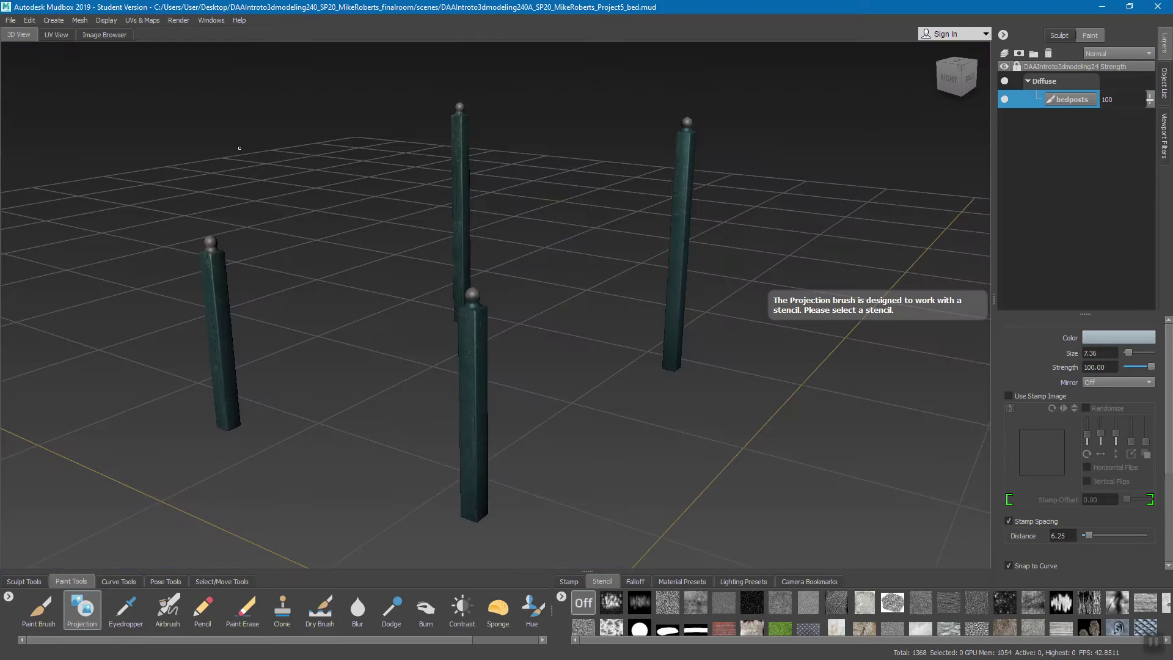
alt+drag(676, 294, 502, 244)
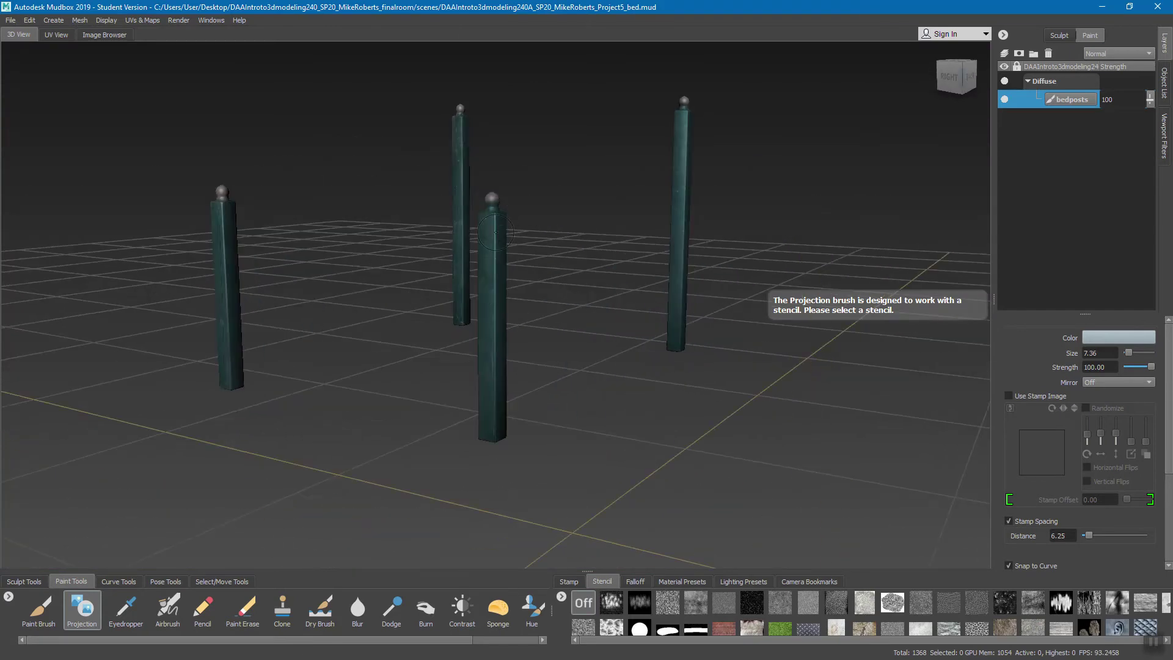
alt+drag(552, 238, 713, 185)
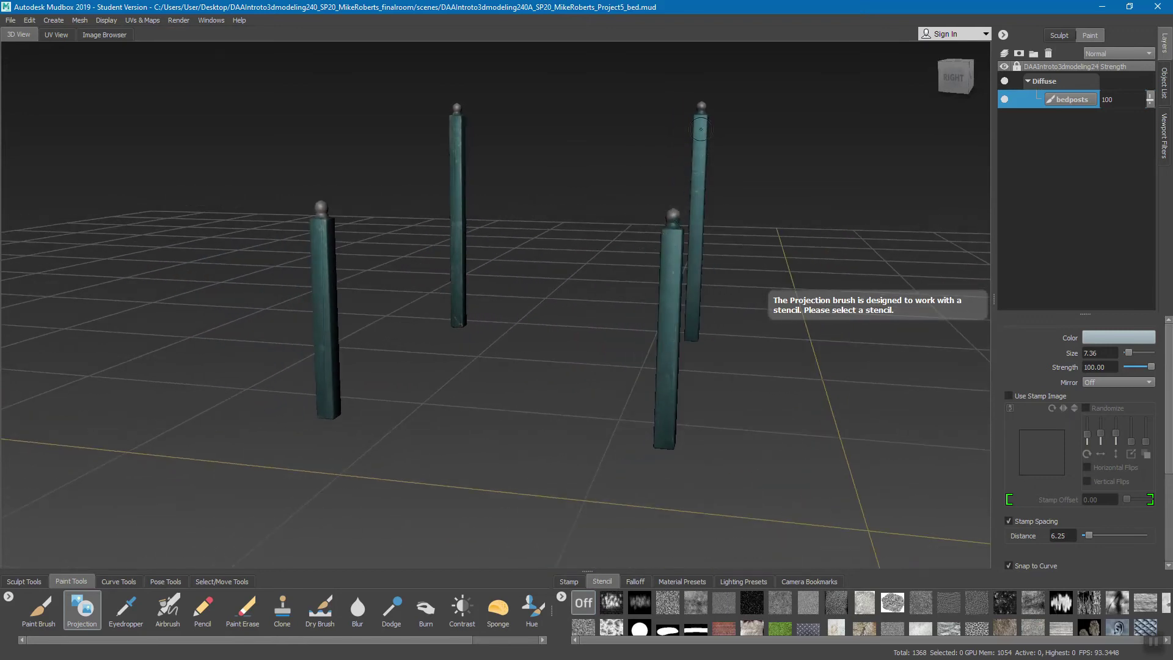
alt+drag(647, 160, 539, 216)
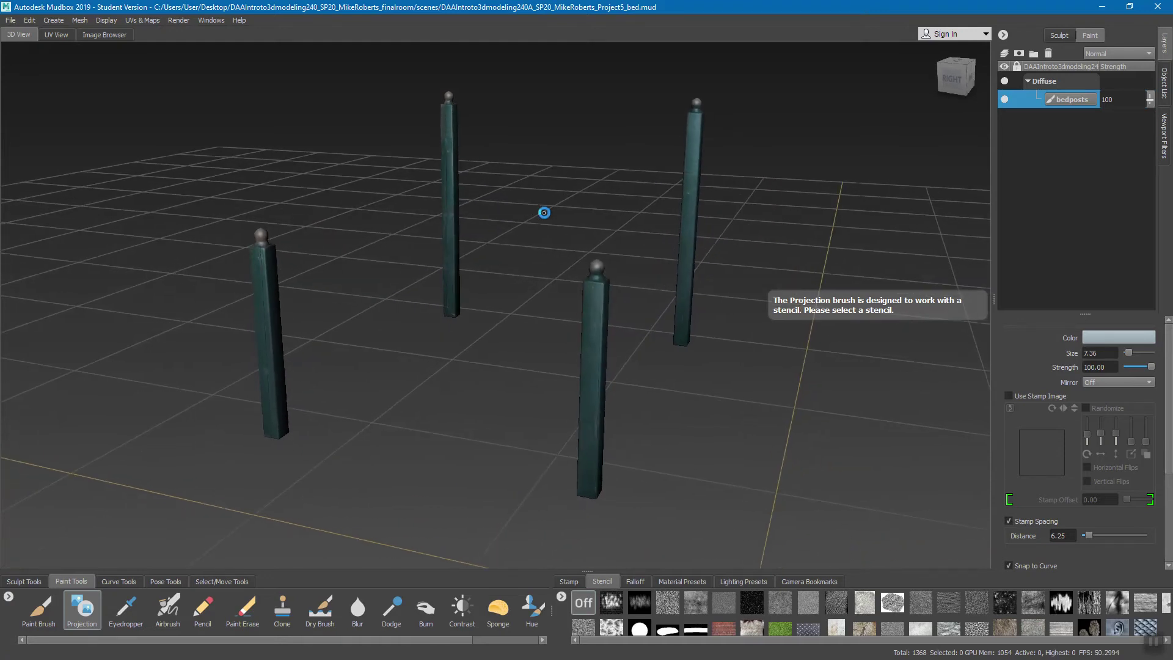
alt+drag(529, 263, 499, 263)
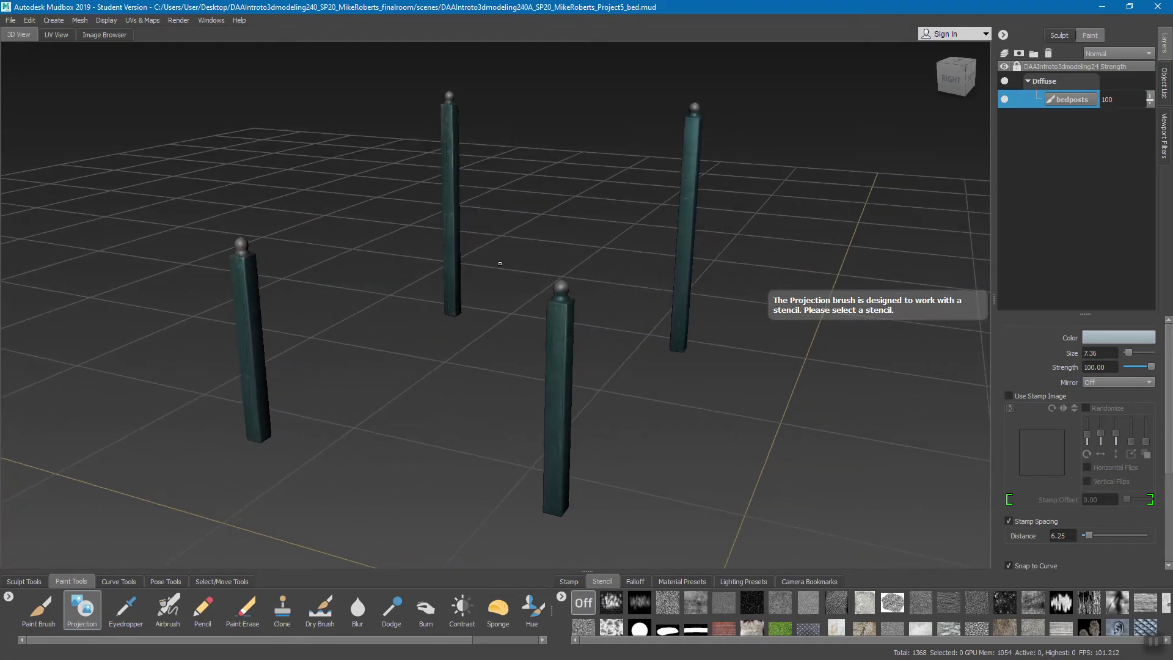
Show only the blanket mesh by hiding the bedposts, and select the blanket
click(1165, 86)
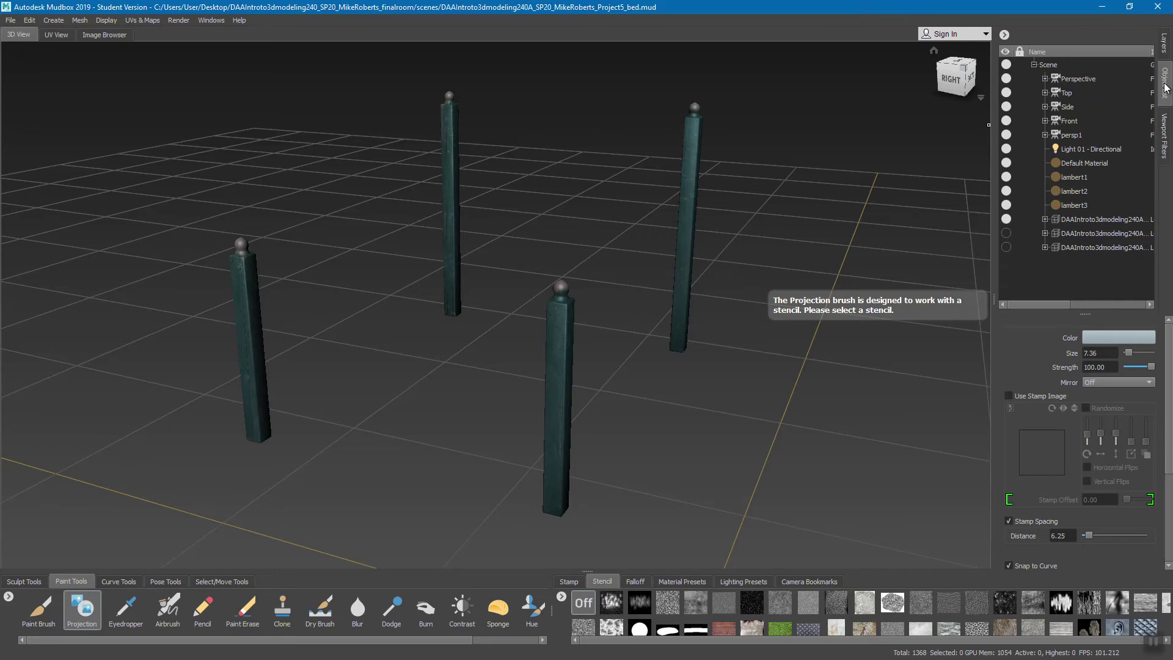
click(1165, 42)
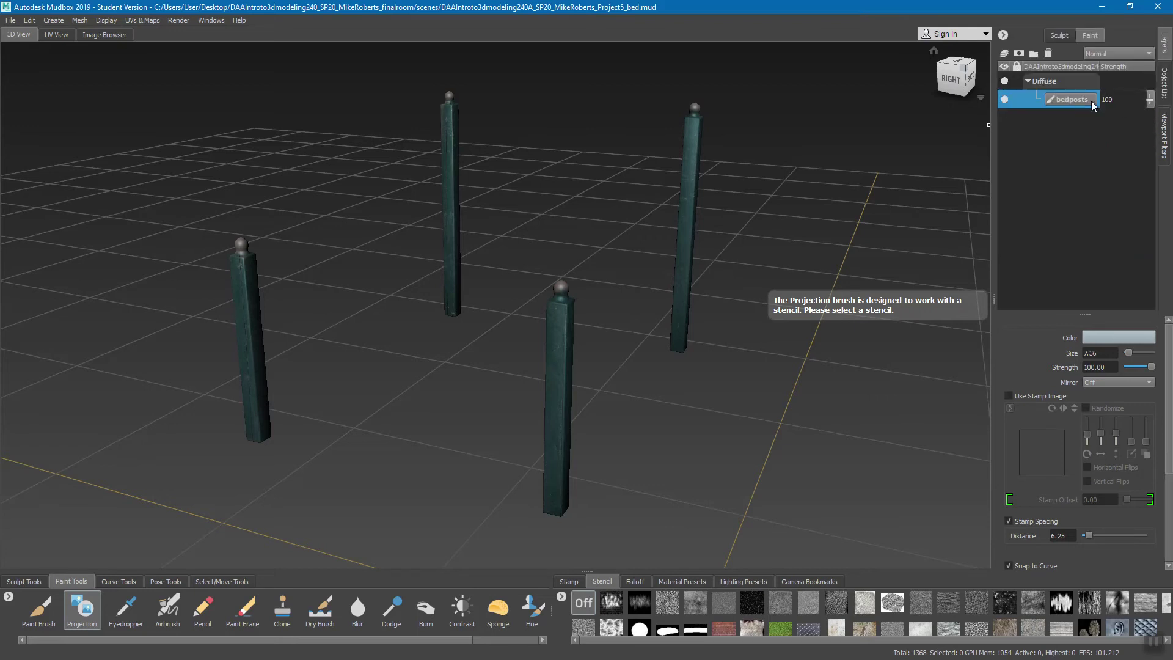
click(1165, 82)
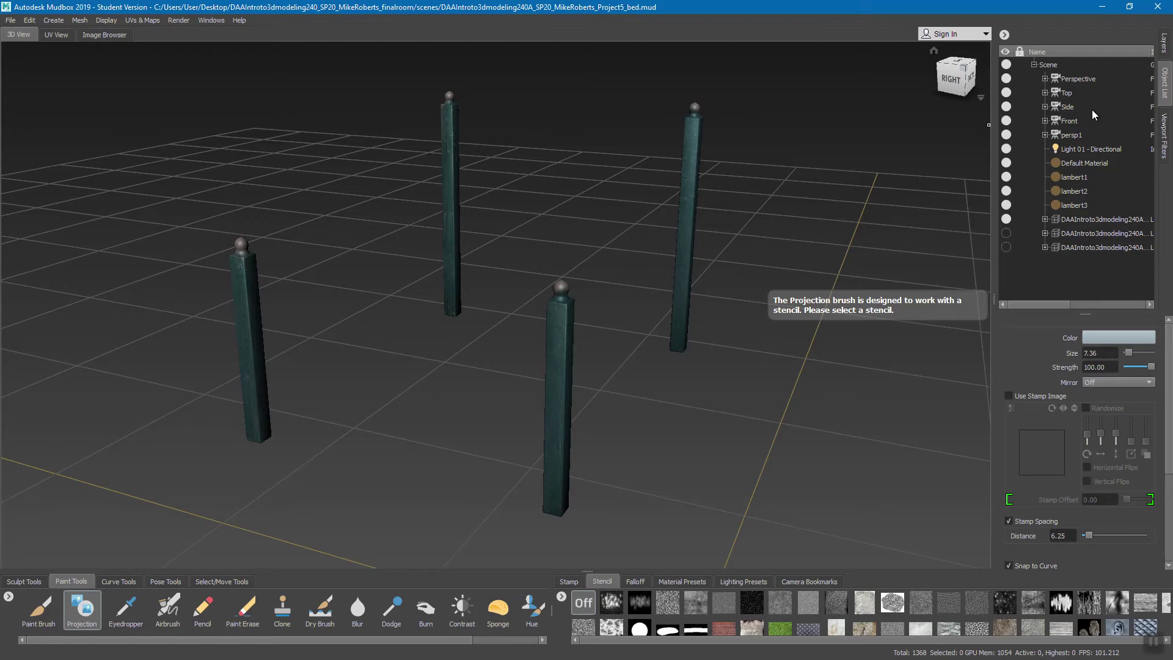
click(1006, 233)
click(1006, 247)
click(1006, 247)
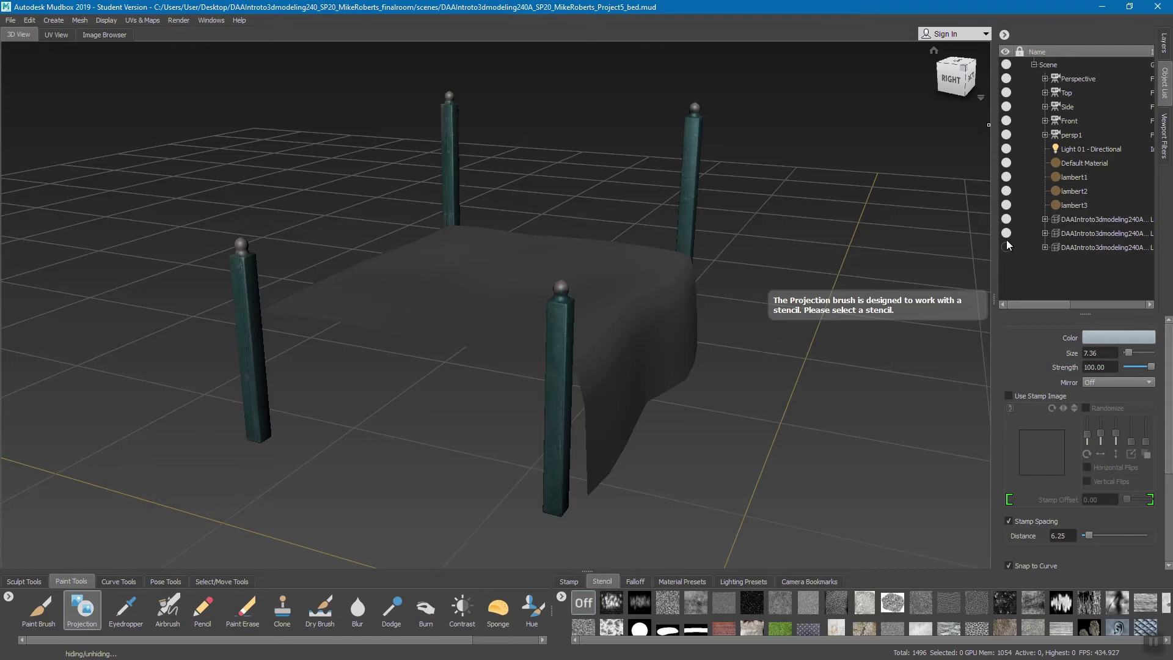
click(1006, 219)
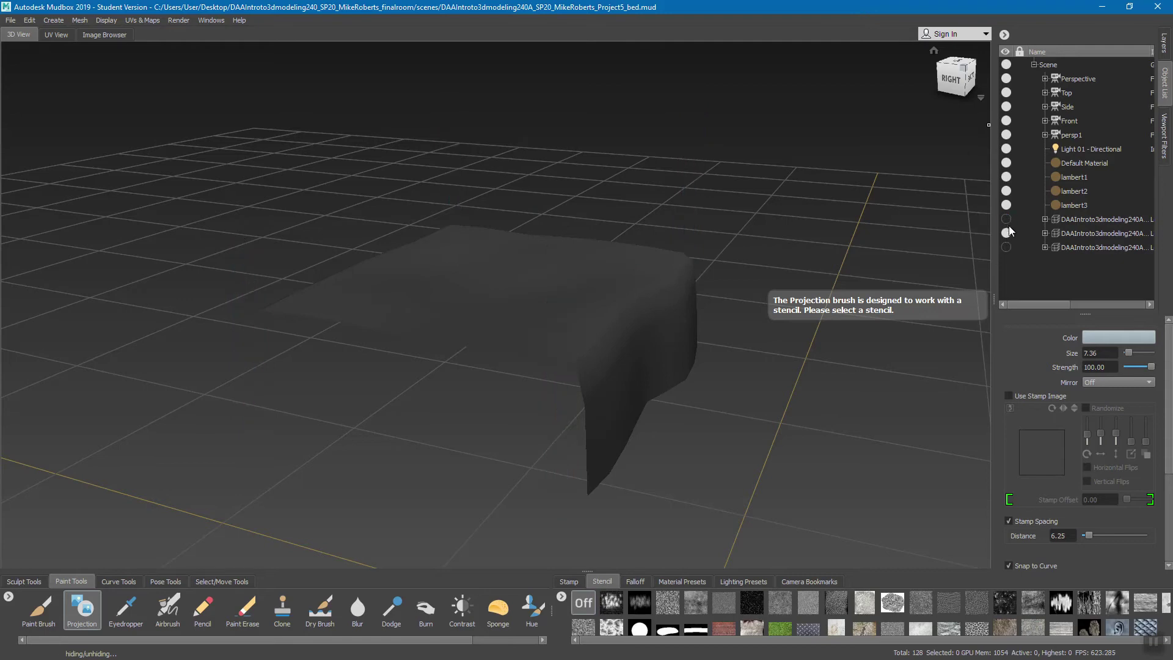
click(1099, 234)
mouse_move(599, 275)
alt+mouse_down()
mouse_move(587, 313)
mouse_move(589, 280)
mouse_move(599, 291)
alt+mouse_up()
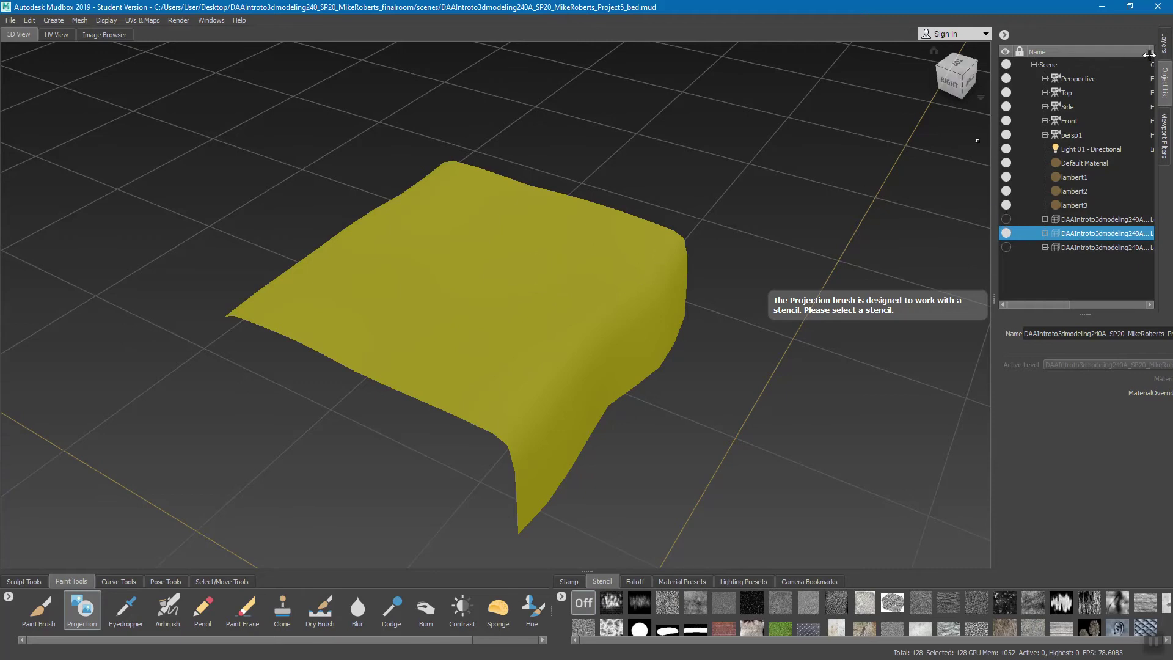
Create a 2048 paint layer named blanket for the selected mesh, saved as TIFF [8 bit, RGBA] in the Diffuse channel
click(1164, 43)
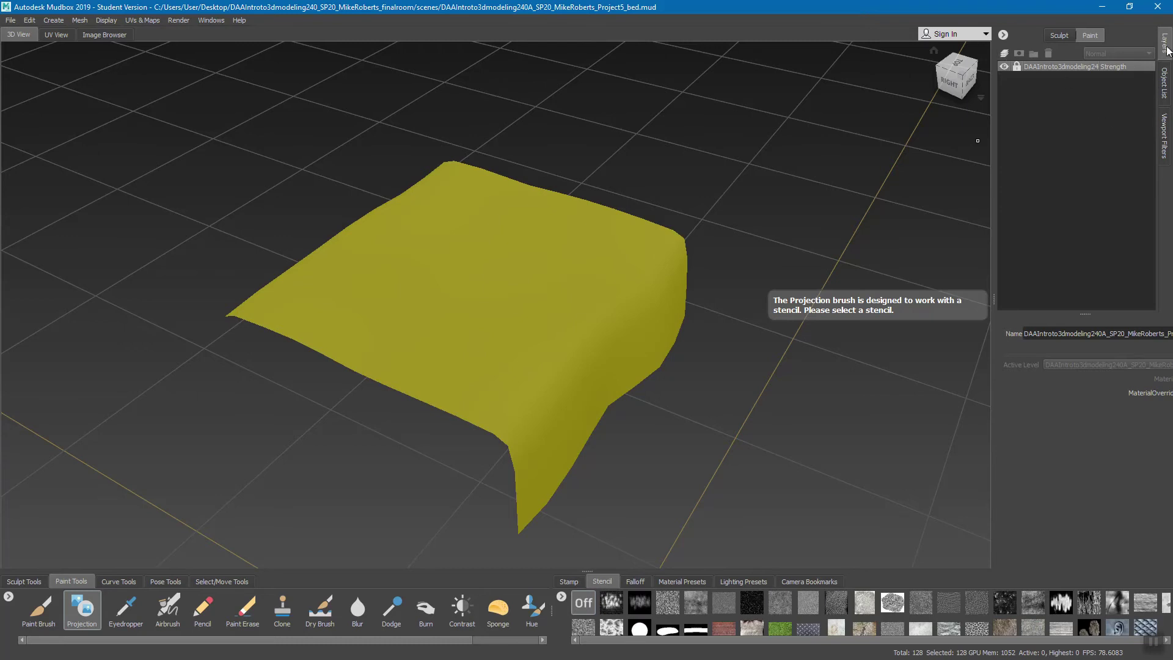
click(1005, 53)
click(628, 298)
triple_click(628, 296)
text(blanket)
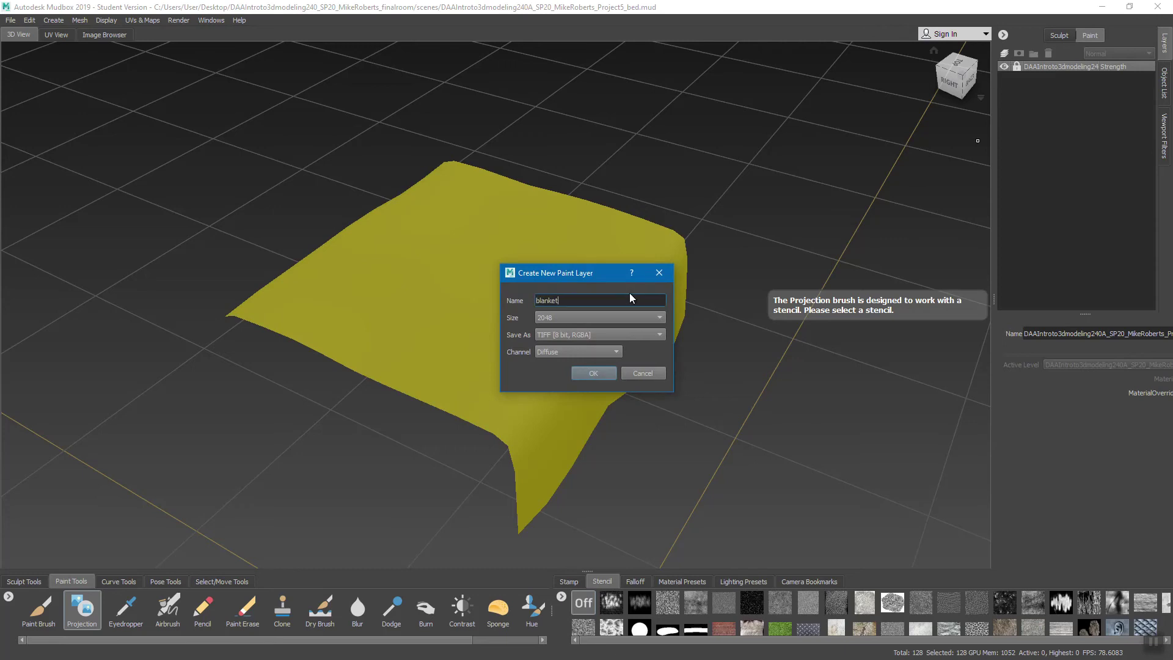
click(577, 317)
click(570, 319)
click(587, 351)
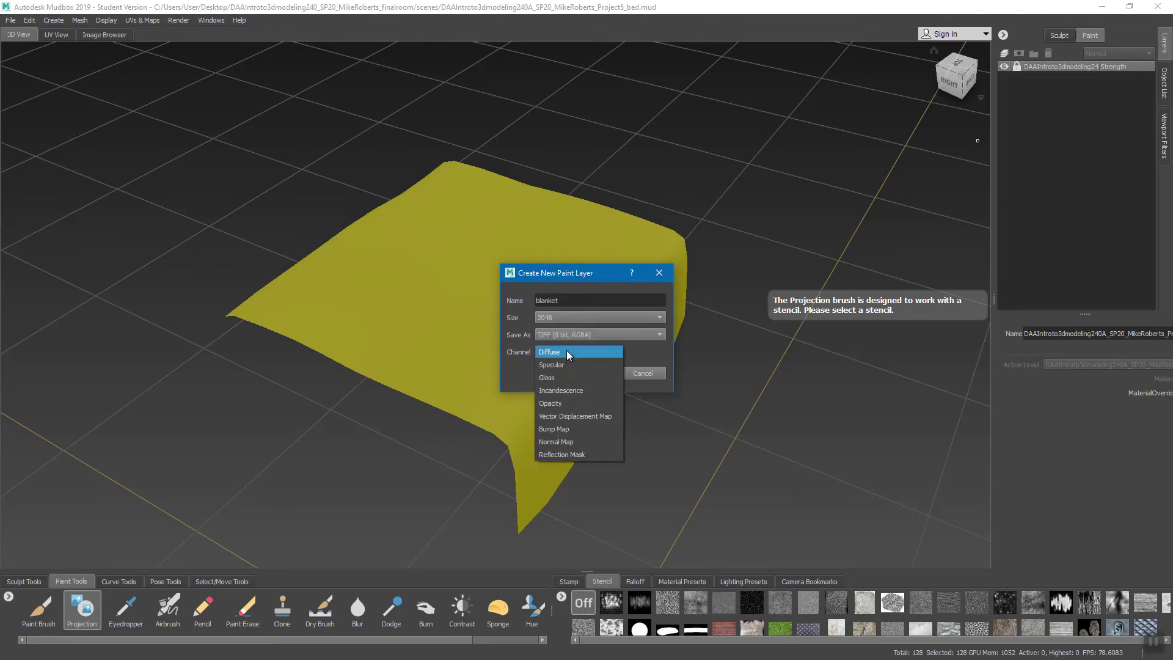
click(565, 351)
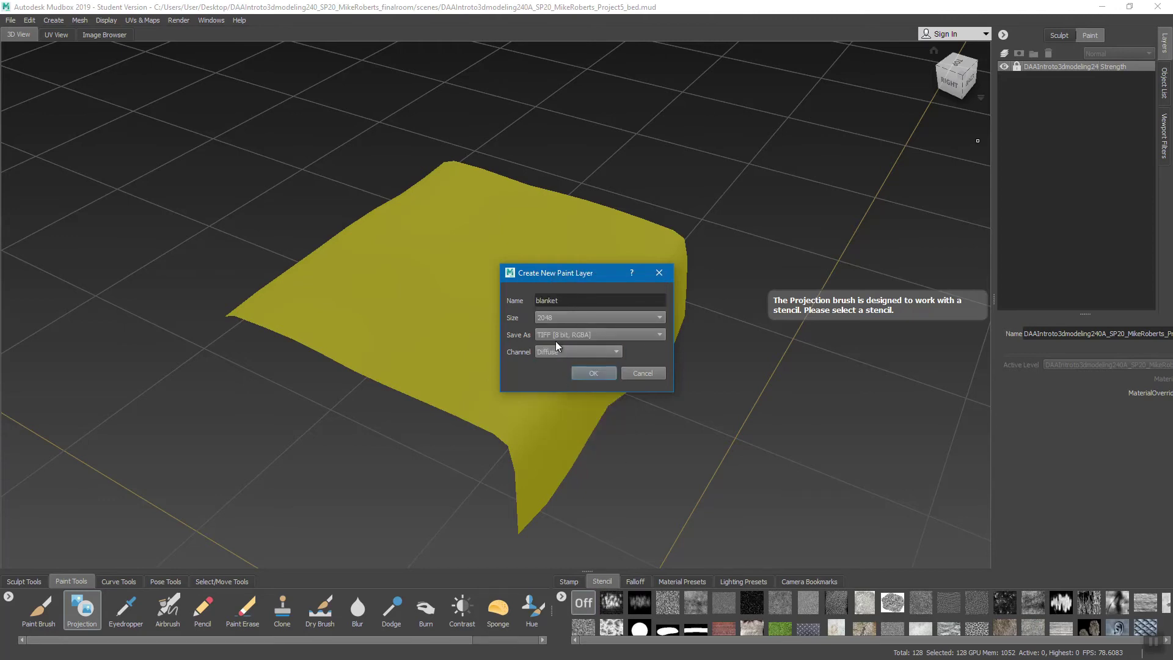
click(590, 372)
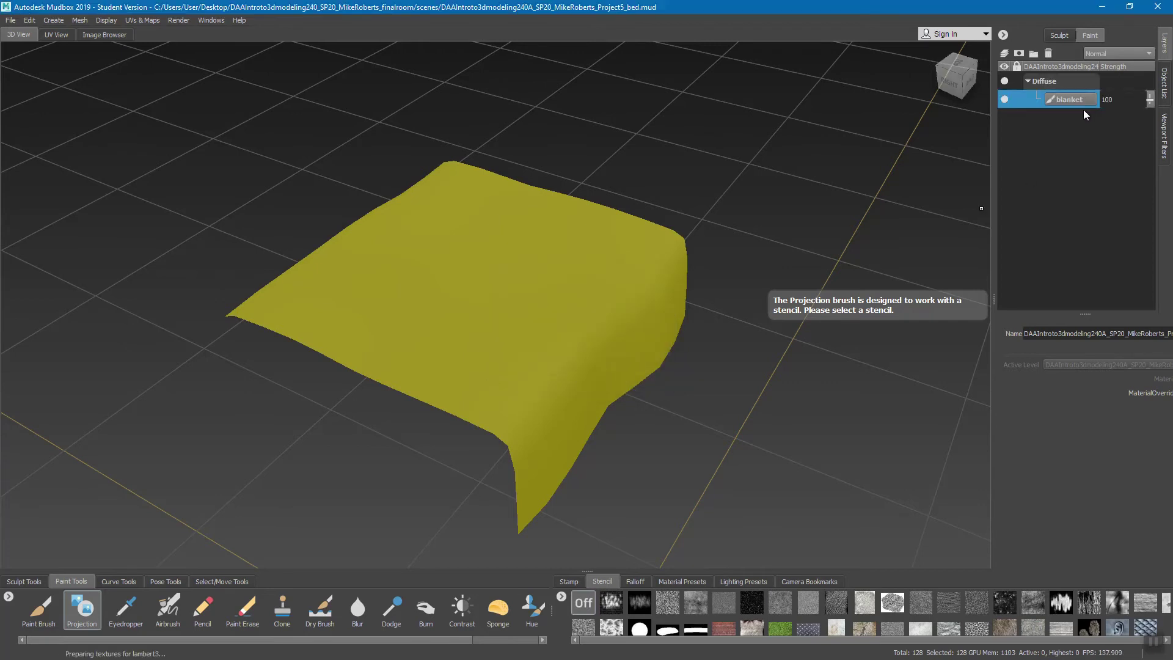
Deselect the blanket mesh, view its surface from several sides and switch to the Paint Brush tool
alt+drag(650, 276, 657, 265)
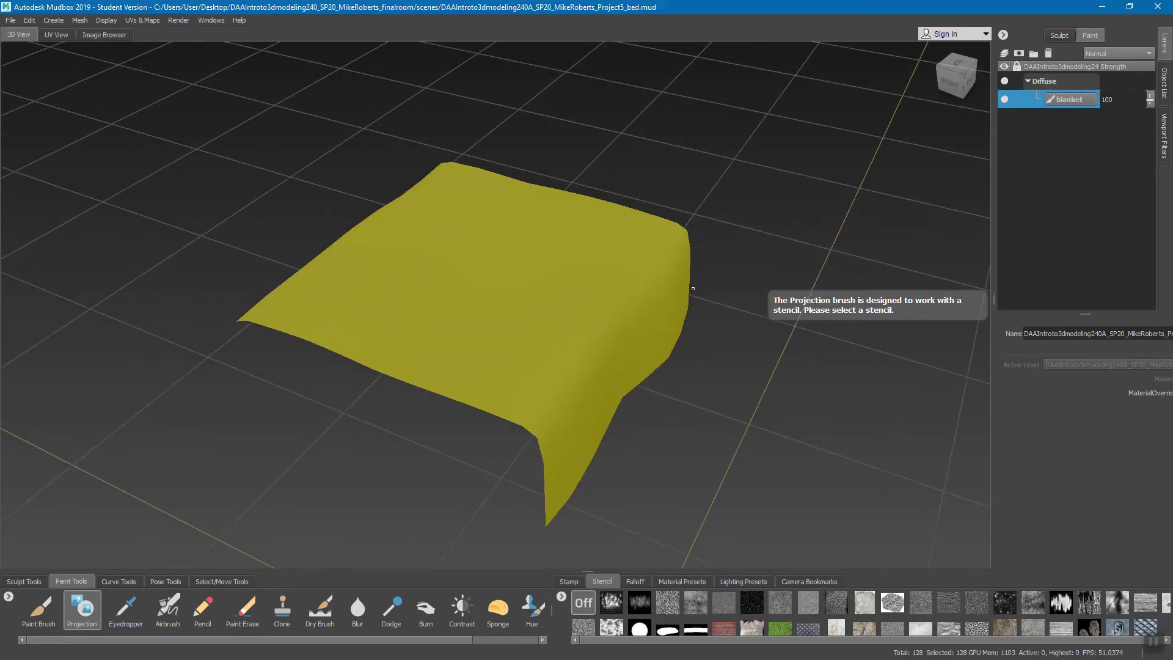
click(31, 20)
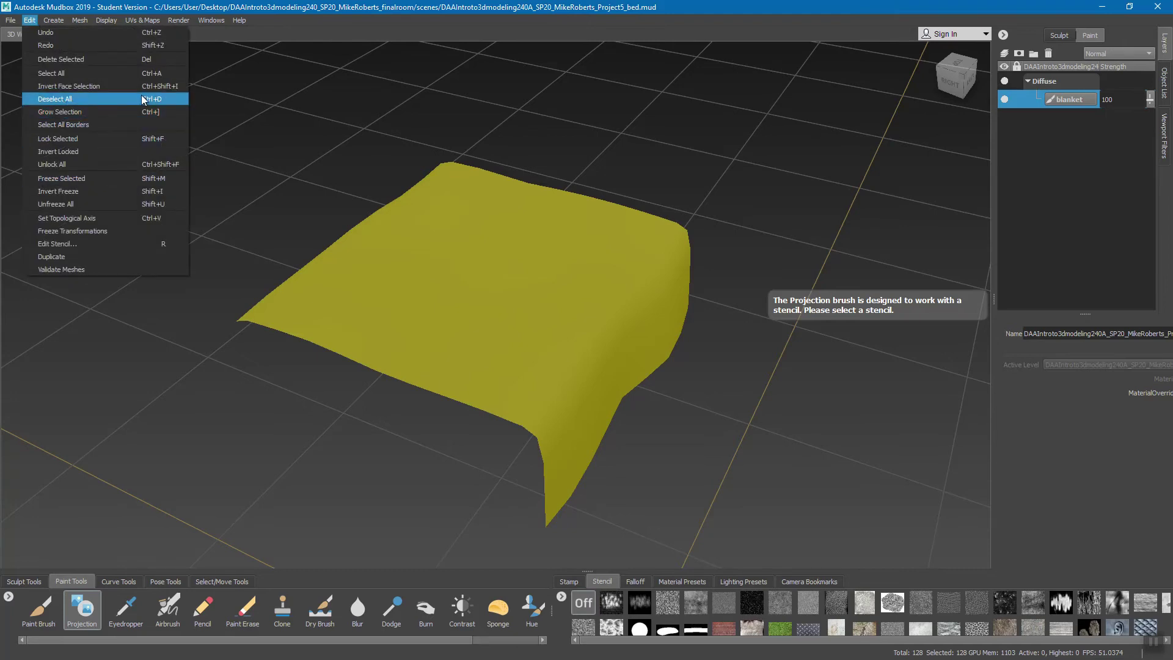
click(96, 97)
mouse_move(586, 367)
alt+mouse_down()
mouse_move(597, 330)
mouse_move(631, 367)
mouse_move(589, 321)
mouse_move(558, 321)
mouse_move(619, 301)
alt+mouse_up()
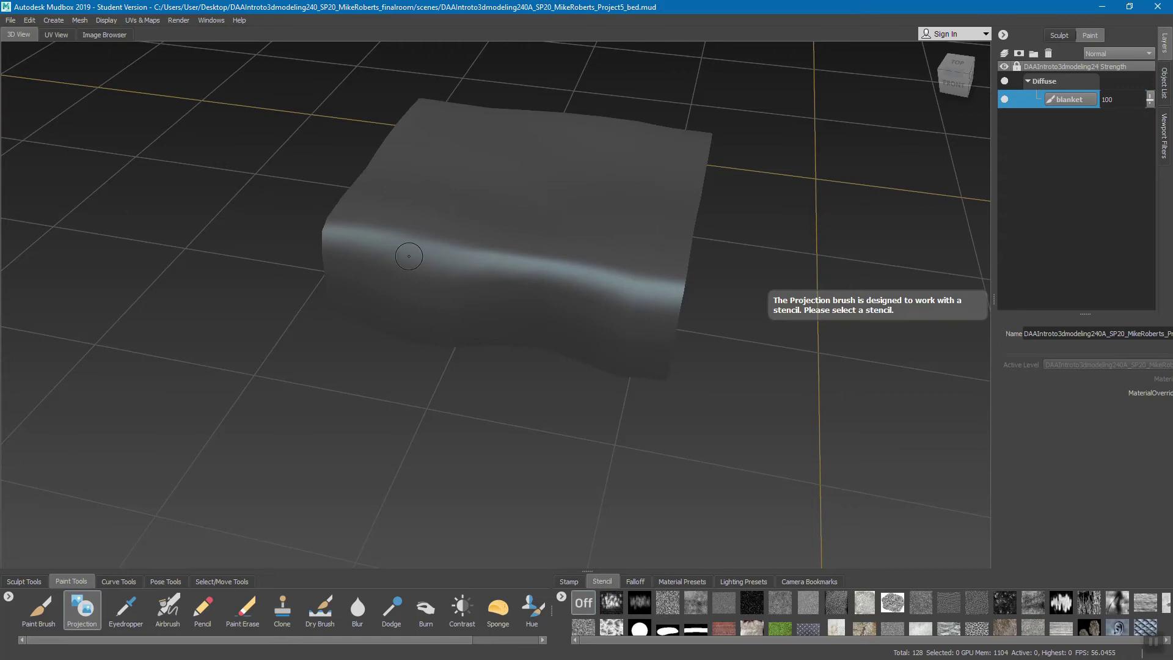
mouse_move(635, 279)
alt+mouse_down()
mouse_move(397, 330)
mouse_move(671, 266)
alt+mouse_up()
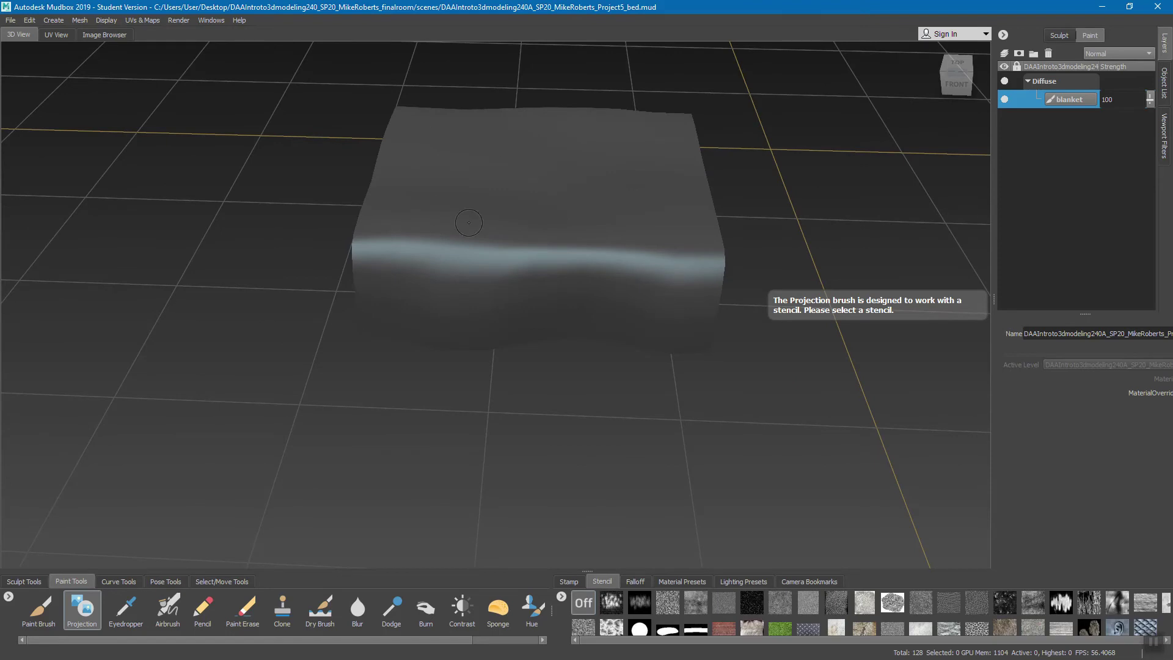
mouse_move(432, 240)
alt+mouse_down()
mouse_move(685, 244)
mouse_move(641, 293)
alt+mouse_up()
click(46, 609)
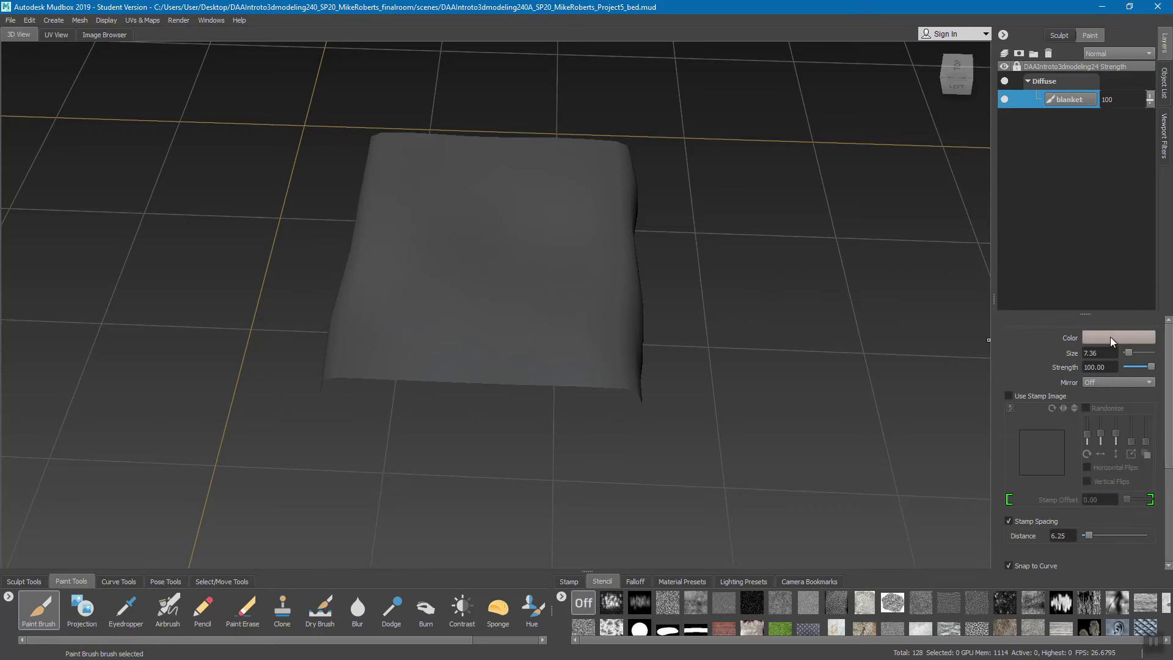
Flood the blanket layer with the current pinkish-grey paint colour and switch to the Projection brush
mouse_move(1167, 384)
mouse_down()
mouse_move(1164, 498)
mouse_move(1166, 355)
mouse_up()
click(1090, 489)
click(84, 610)
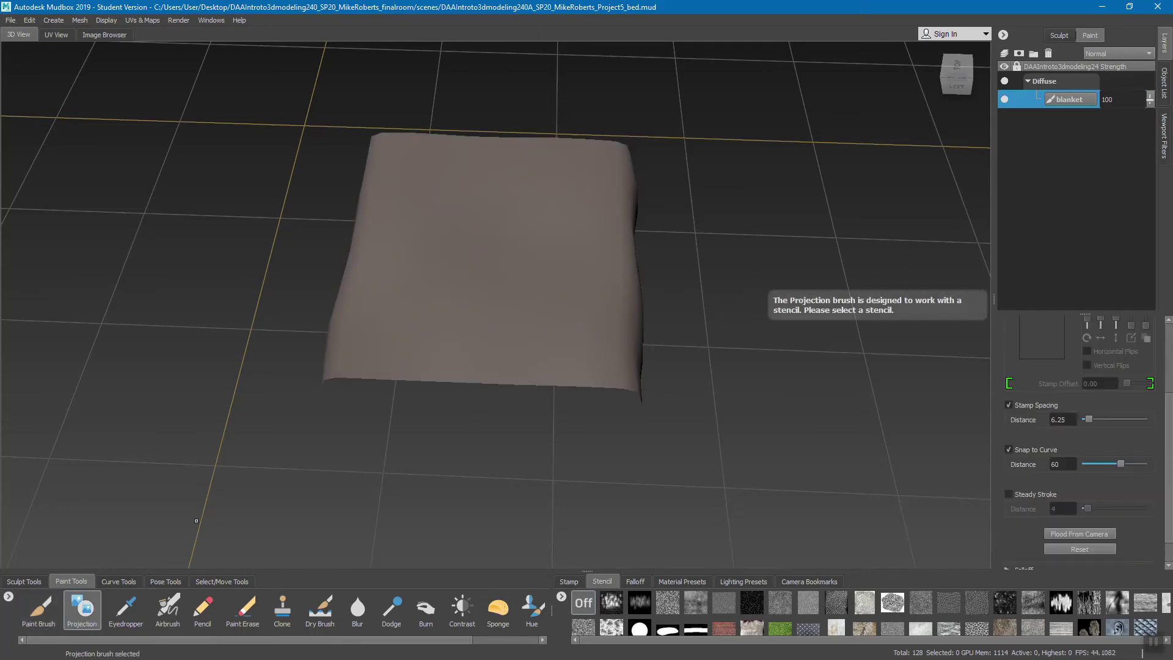
alt+drag(500, 245, 552, 277)
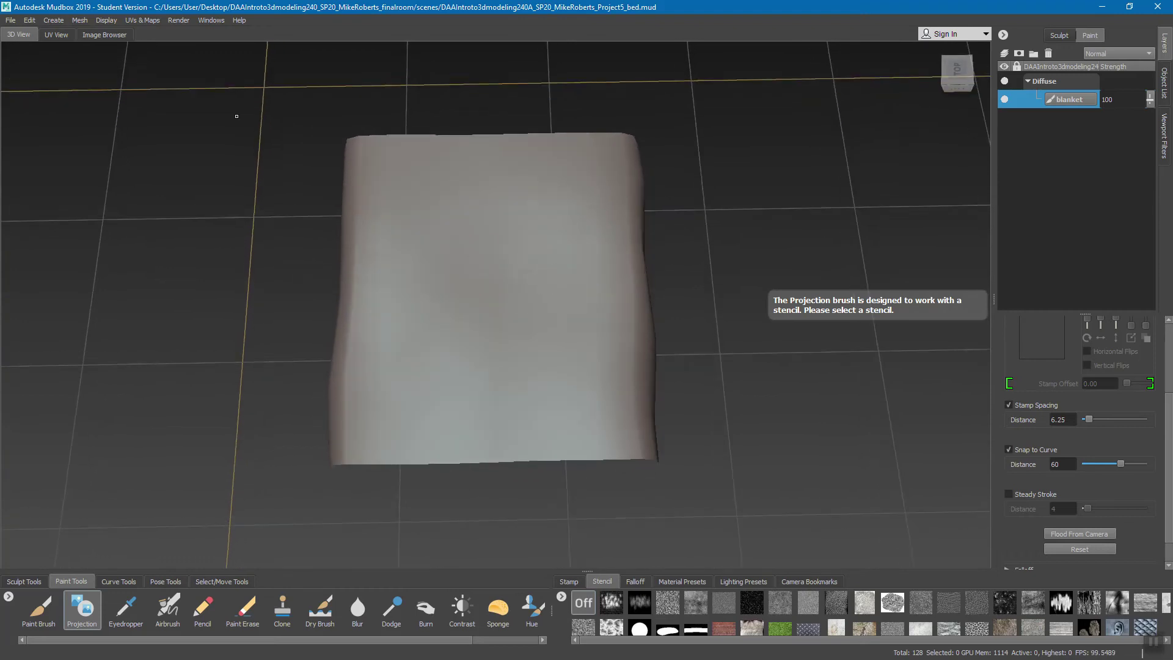
Load zig-zag-stripes-fabric_small.jpg from the textures/fabrics folder as the stencil and return to the 3D view
click(103, 36)
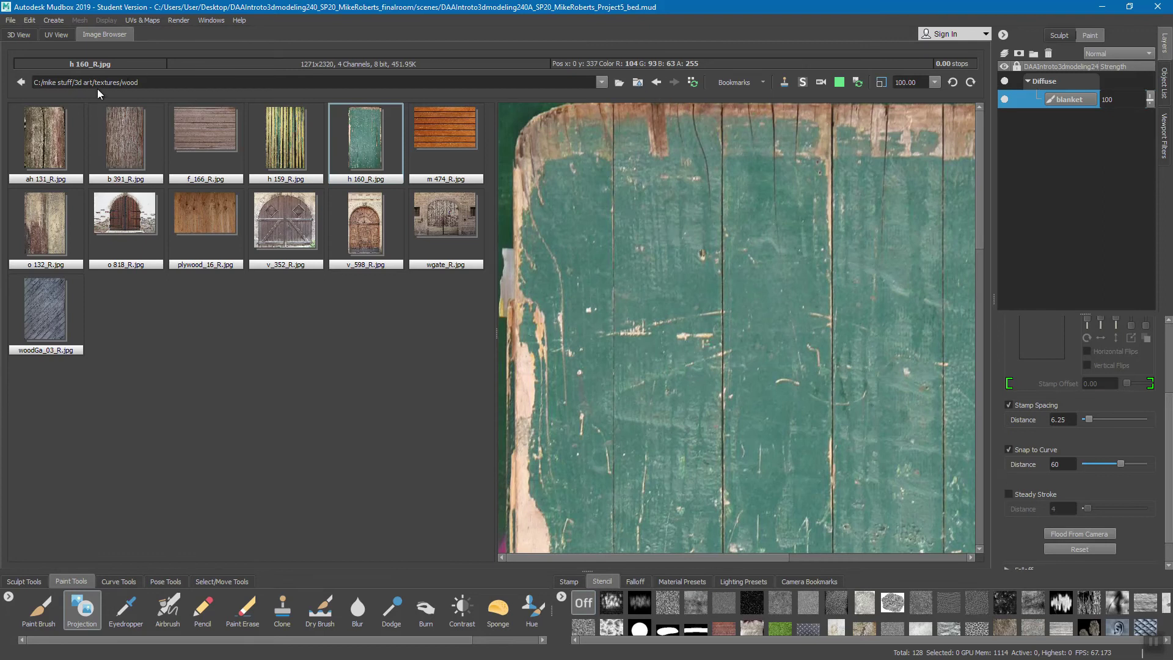
click(638, 83)
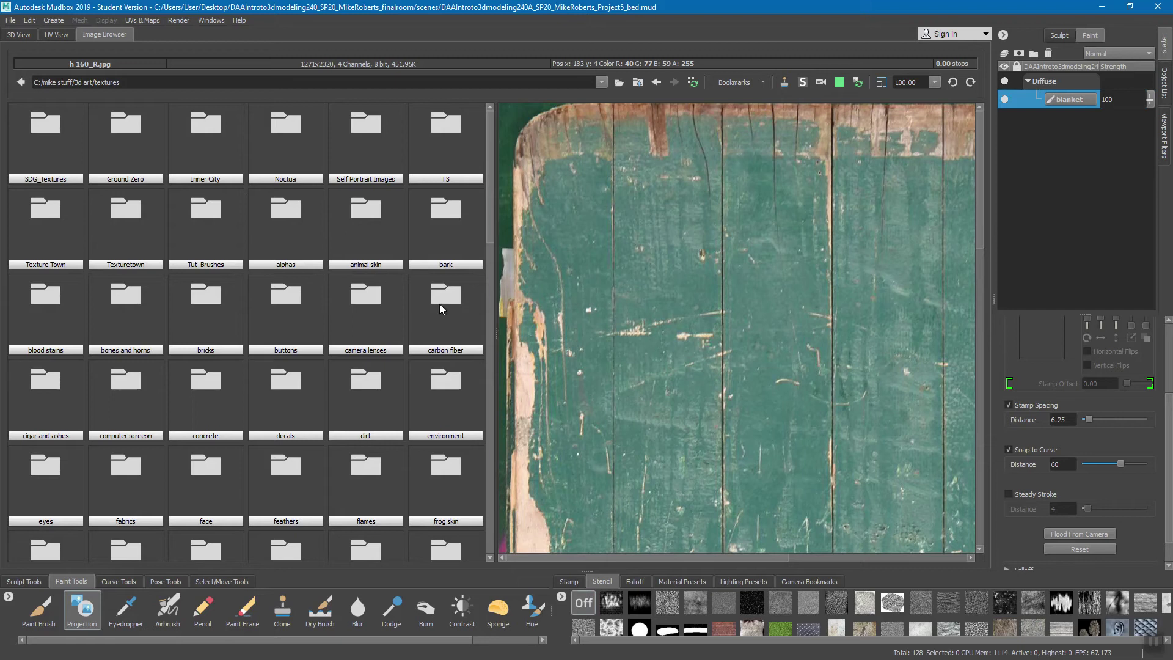
drag(492, 218, 492, 247)
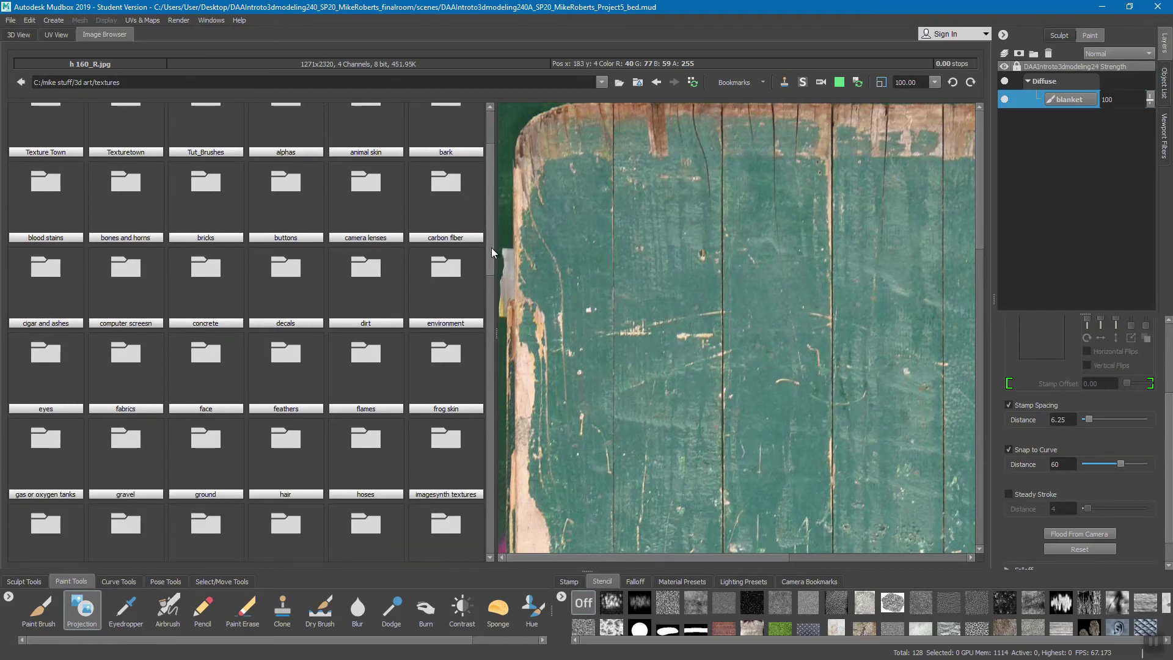
double_click(126, 361)
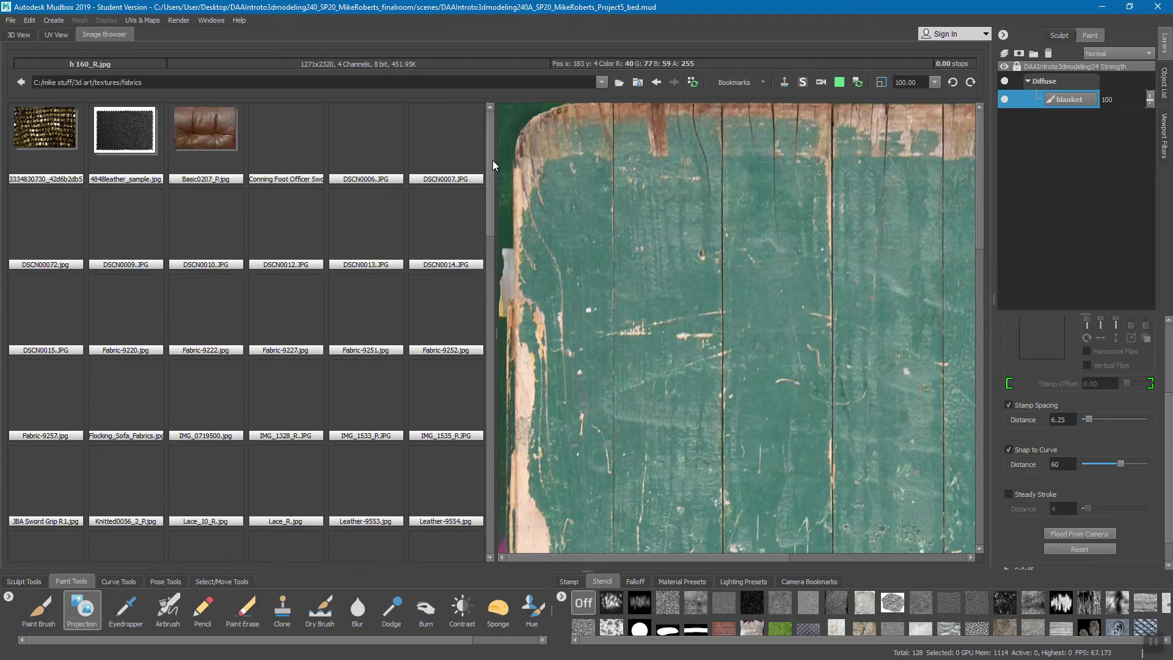
drag(488, 173, 530, 495)
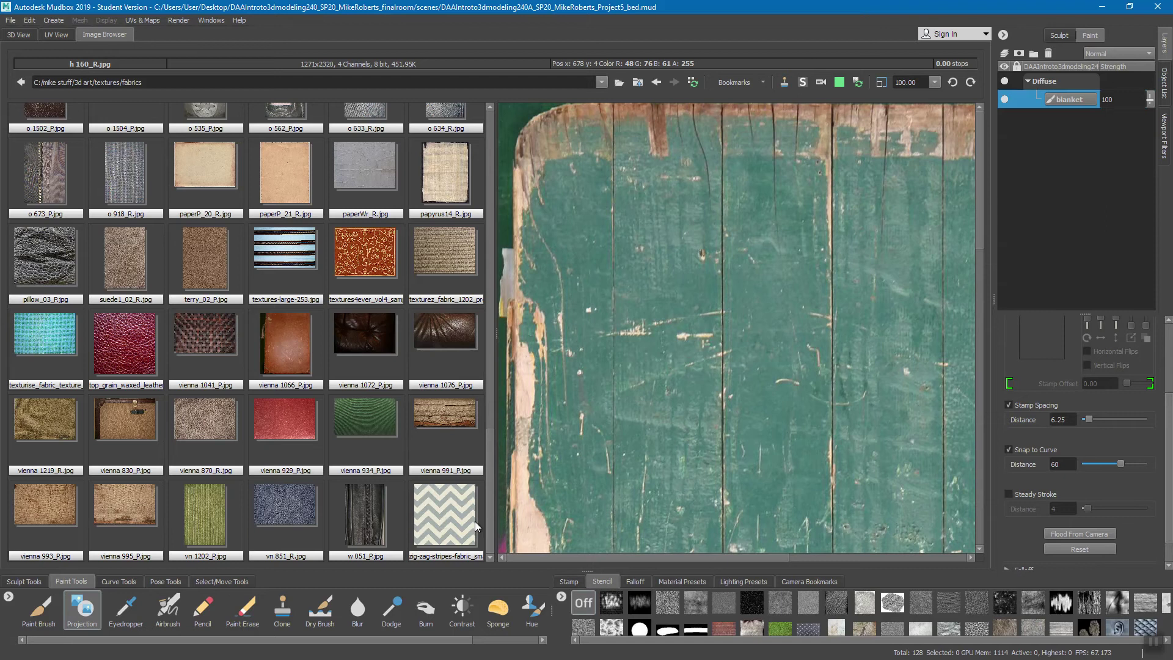
click(441, 516)
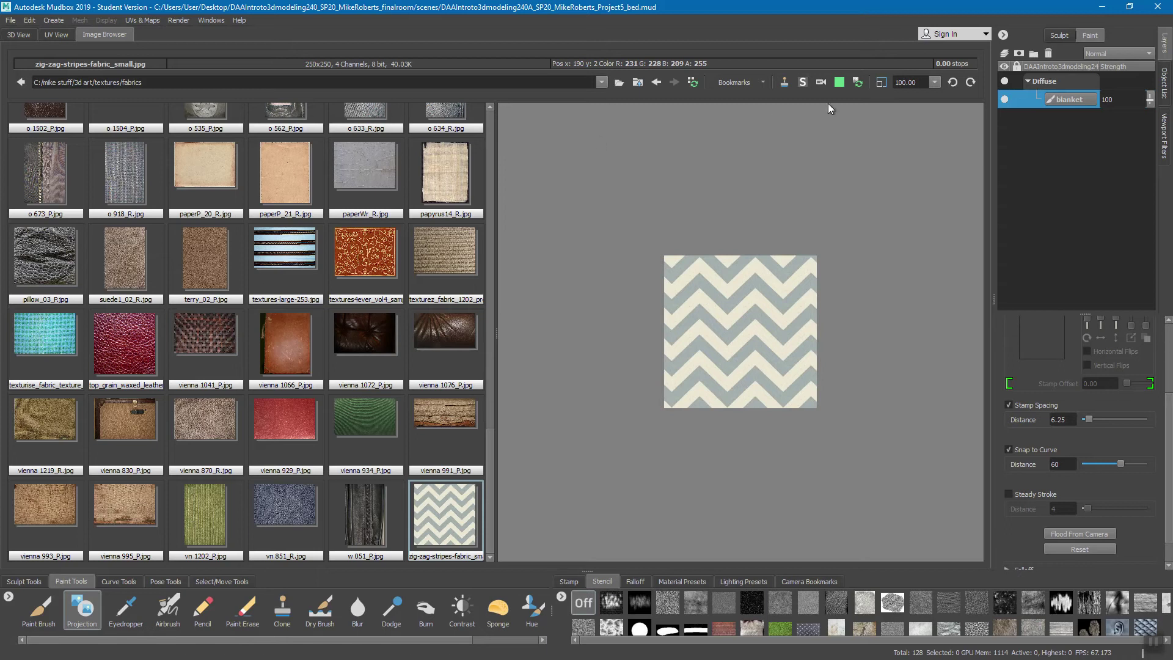
click(802, 84)
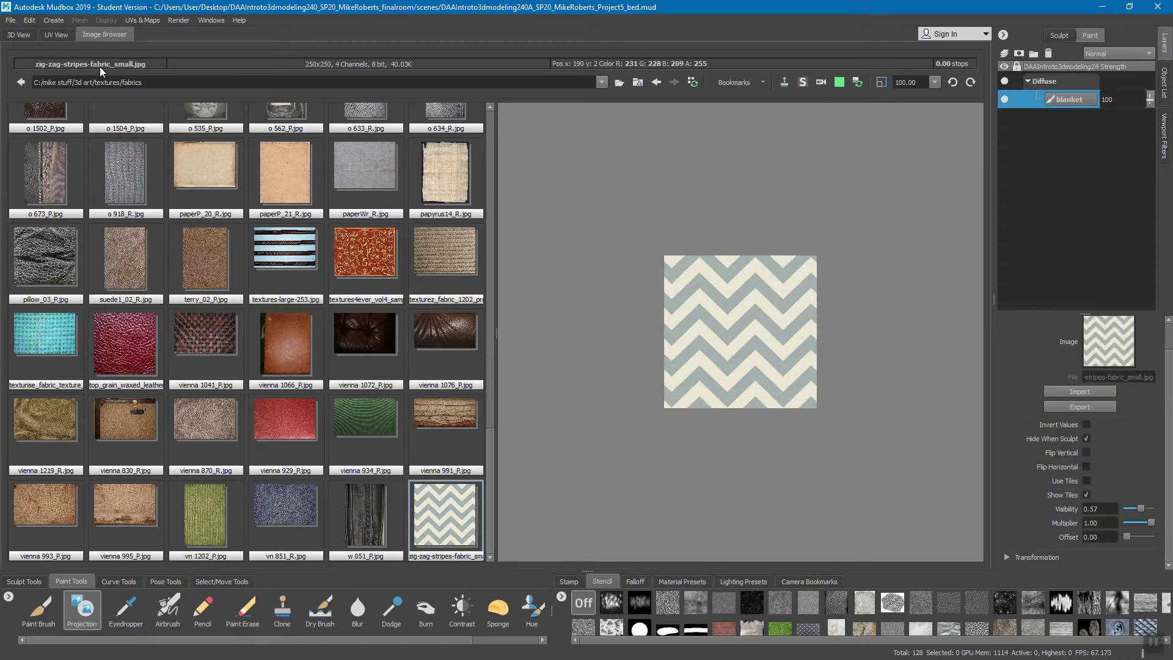
click(11, 32)
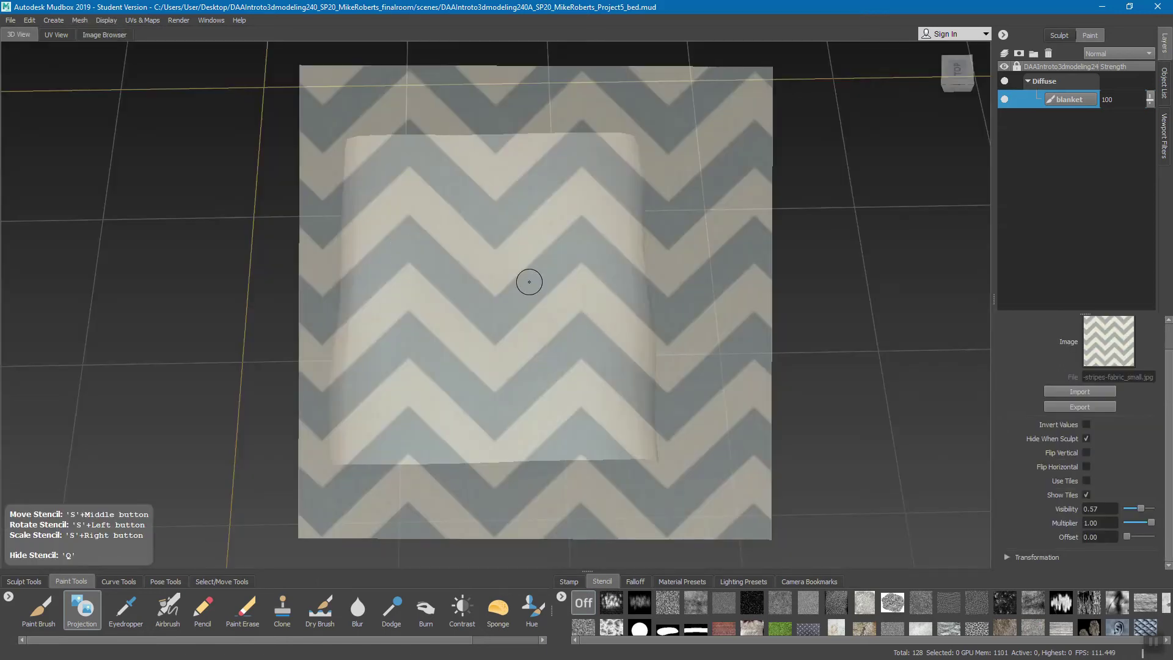
View the blanket from above, shrink the zigzag stencil to just cover it, and enlarge the projection brush to about 28
mouse_move(581, 246)
alt+mouse_down()
mouse_move(607, 290)
mouse_move(623, 287)
alt+mouse_up()
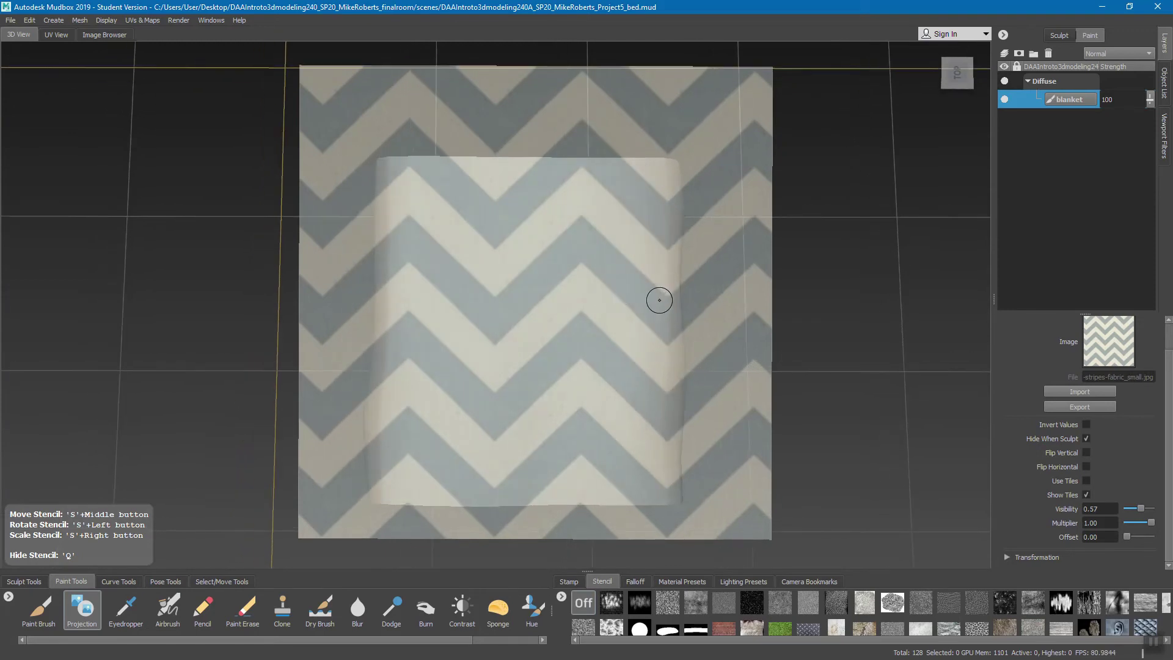
right_drag(651, 299, 546, 301)
mouse_move(546, 301)
middle_down()
mouse_move(543, 314)
mouse_move(548, 304)
middle_up()
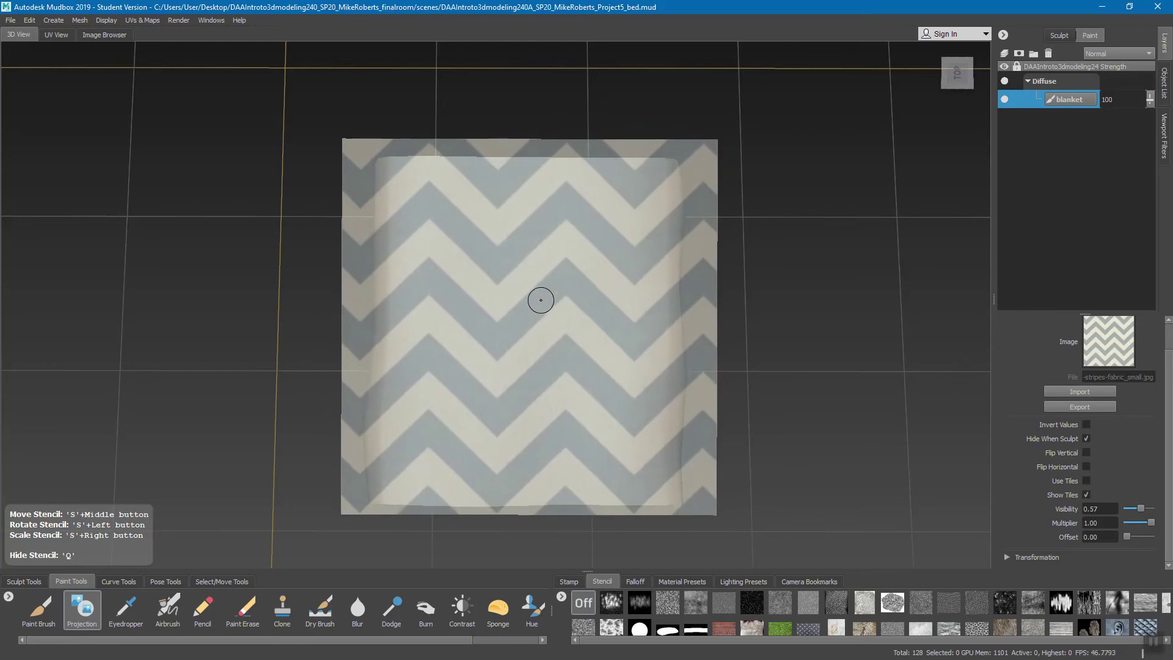
drag(548, 281, 551, 289)
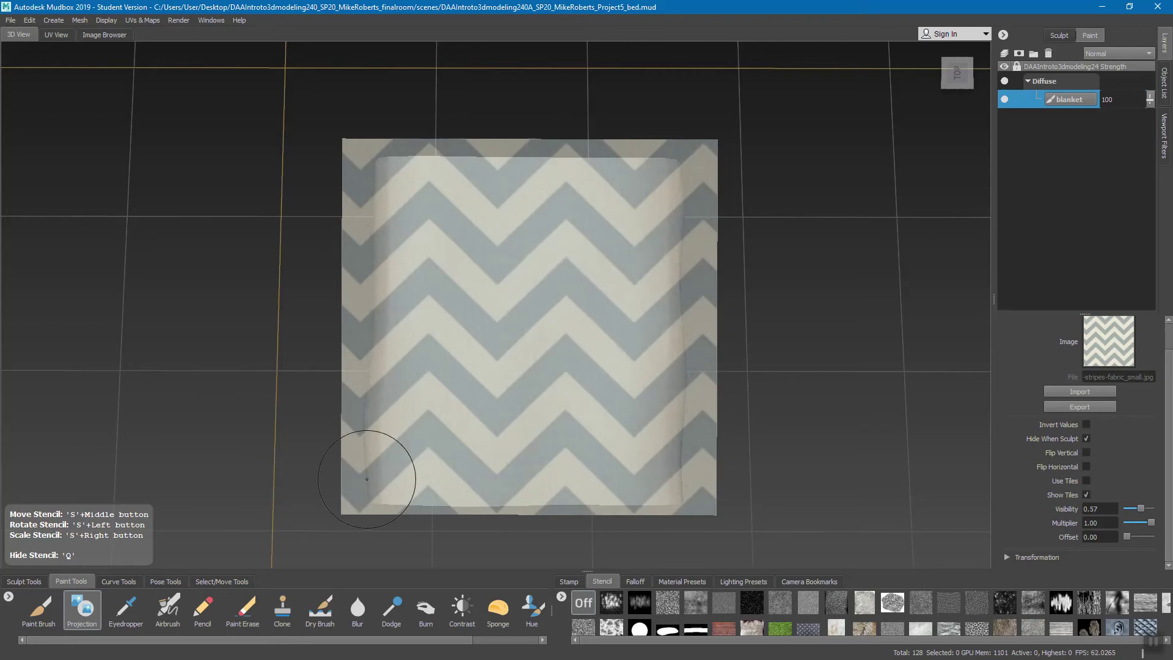
Set the Projection brush's colour to white
click(81, 613)
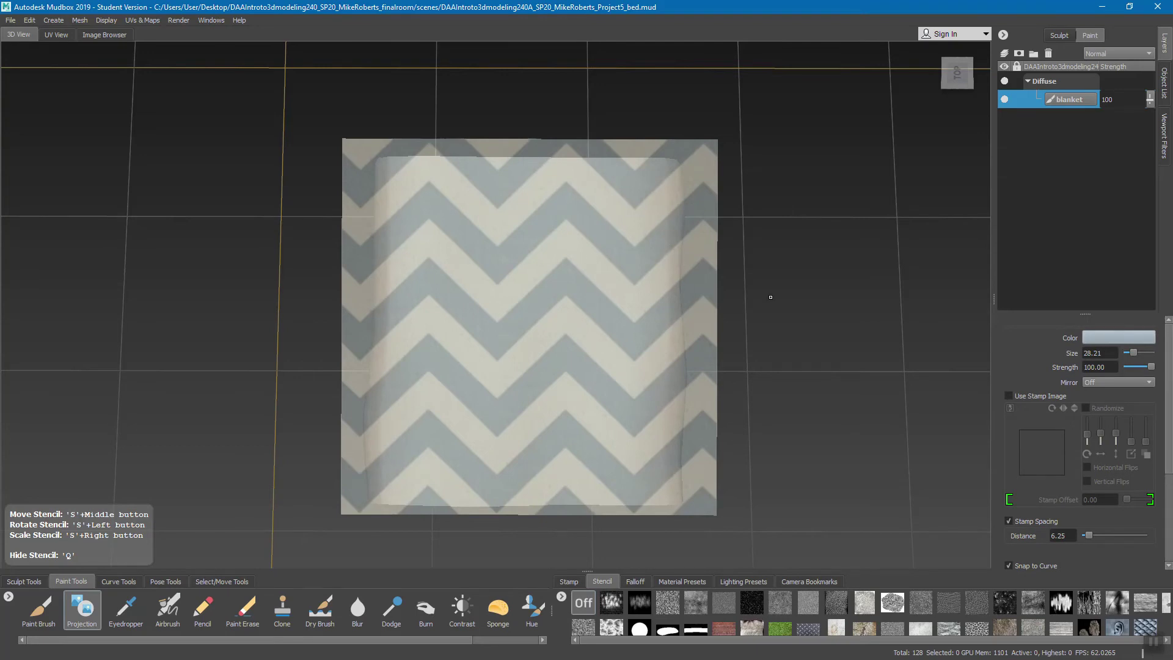
click(1126, 338)
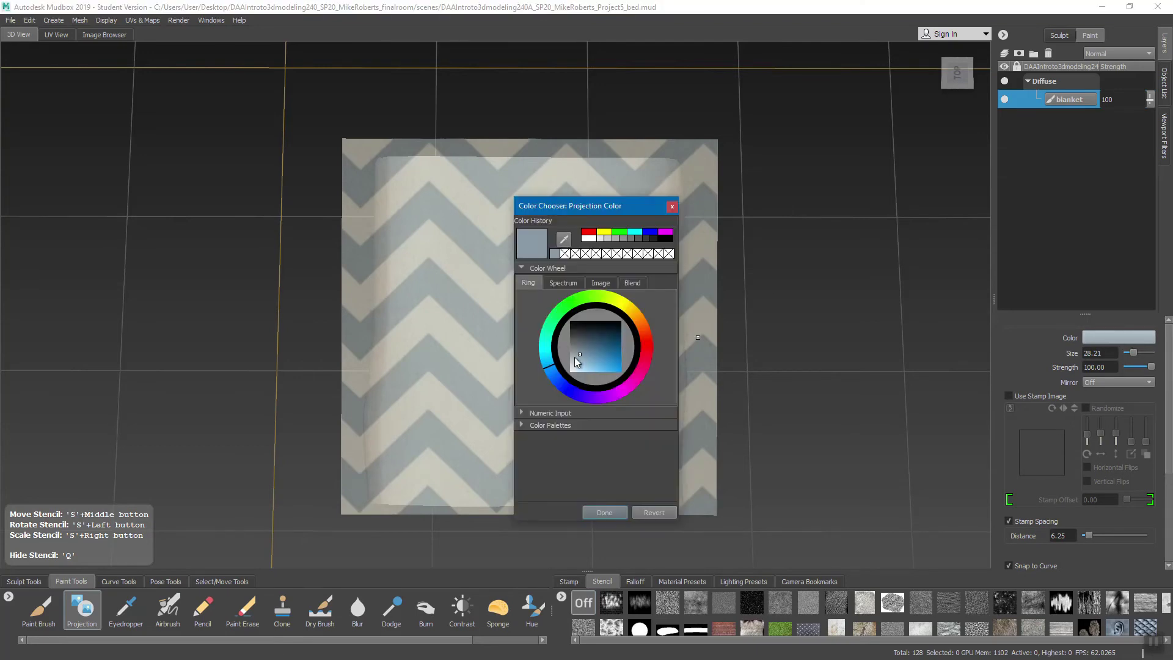
drag(578, 354, 538, 398)
click(601, 513)
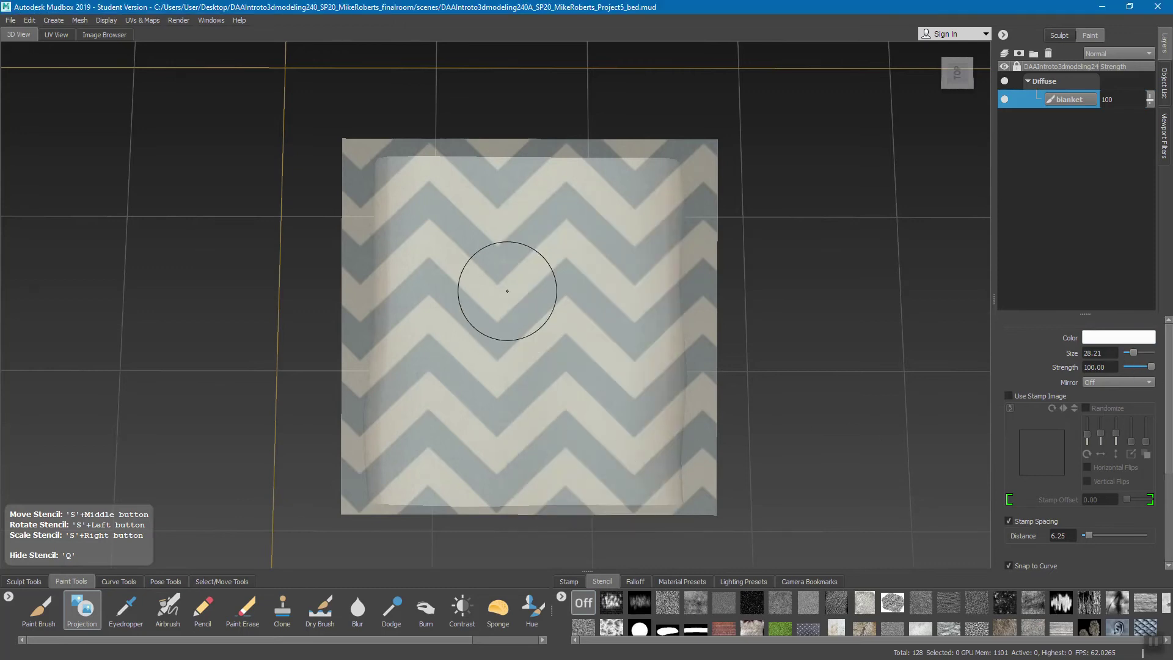
Project the zigzag stencil over the whole top surface of the blanket out to its side edges
key(q)
mouse_move(387, 189)
mouse_down()
mouse_move(647, 195)
mouse_move(397, 178)
mouse_move(650, 299)
mouse_move(654, 416)
mouse_move(672, 492)
mouse_move(415, 489)
mouse_move(629, 446)
mouse_move(686, 420)
mouse_move(636, 281)
mouse_move(613, 346)
mouse_move(532, 240)
mouse_move(520, 251)
mouse_move(559, 244)
mouse_move(440, 305)
mouse_move(397, 440)
mouse_move(459, 259)
mouse_move(370, 464)
mouse_move(384, 238)
mouse_up()
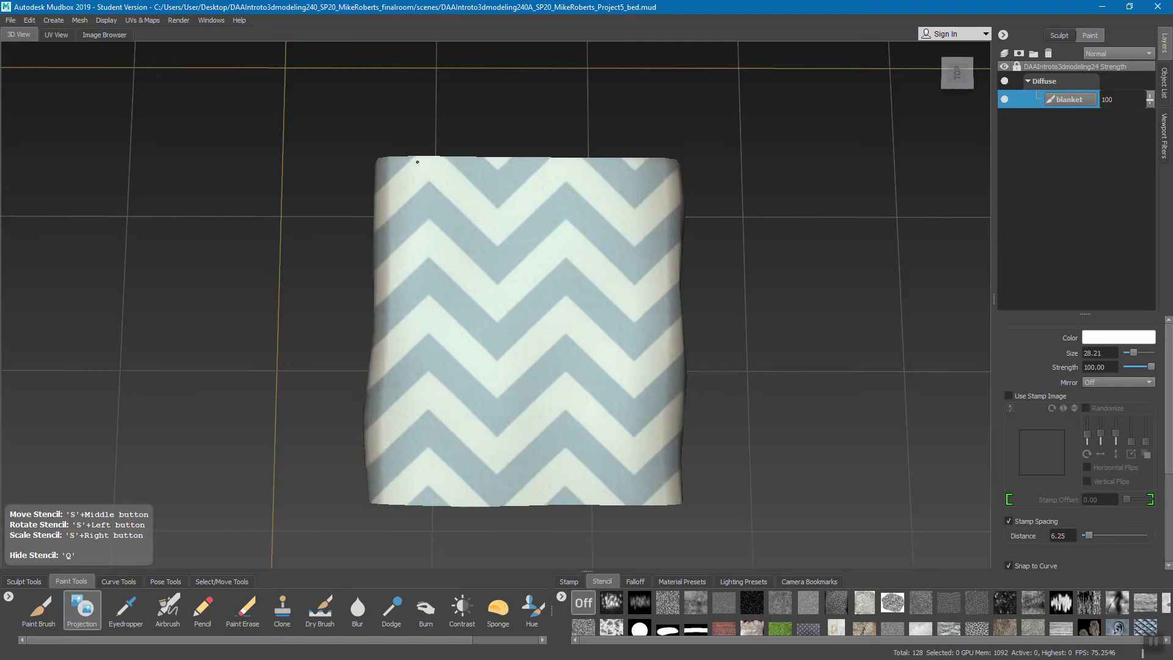
mouse_move(654, 176)
mouse_down()
mouse_move(679, 202)
mouse_move(676, 389)
mouse_up()
Rotate the stencil a quarter turn, enlarge and align it over the blanket's hanging side, and project the pattern there
mouse_move(780, 366)
alt+mouse_down()
mouse_move(591, 285)
mouse_move(397, 302)
alt+mouse_up()
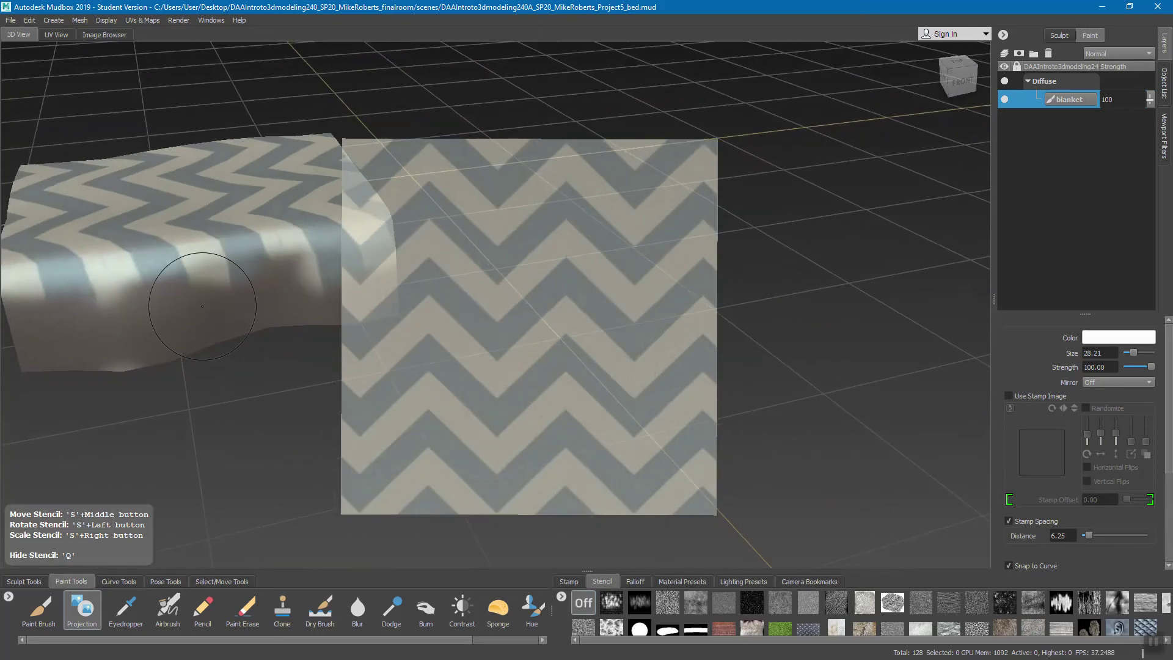
alt+drag(239, 307, 249, 263)
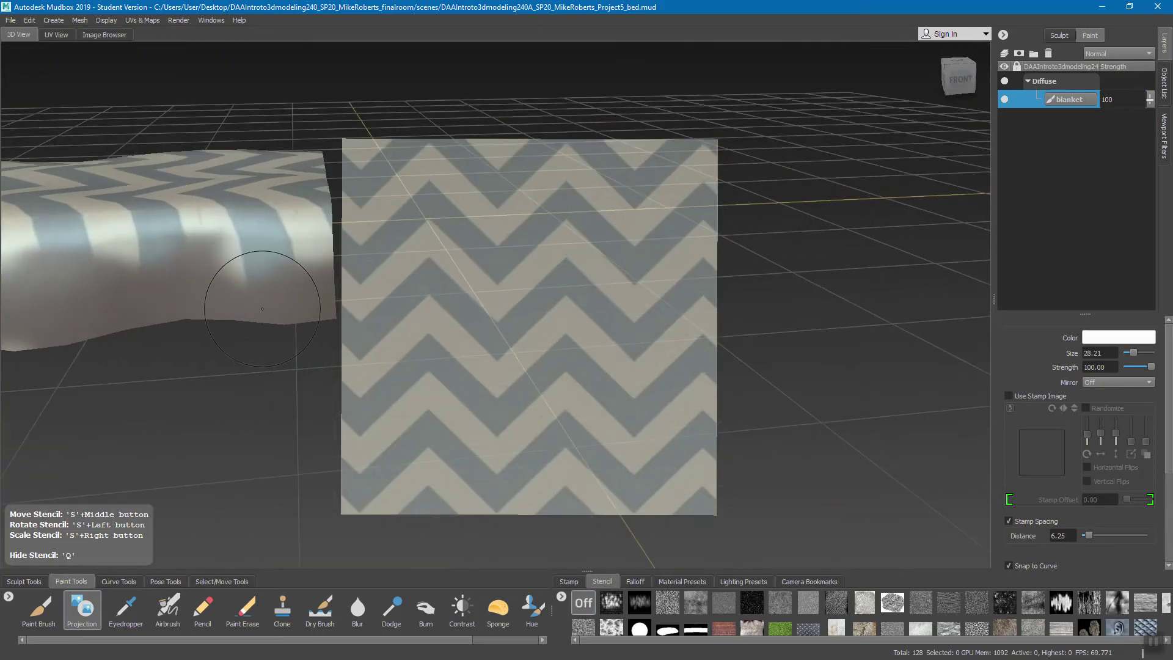
alt+drag(500, 272, 620, 301)
drag(461, 272, 756, 406)
right_drag(557, 345, 604, 345)
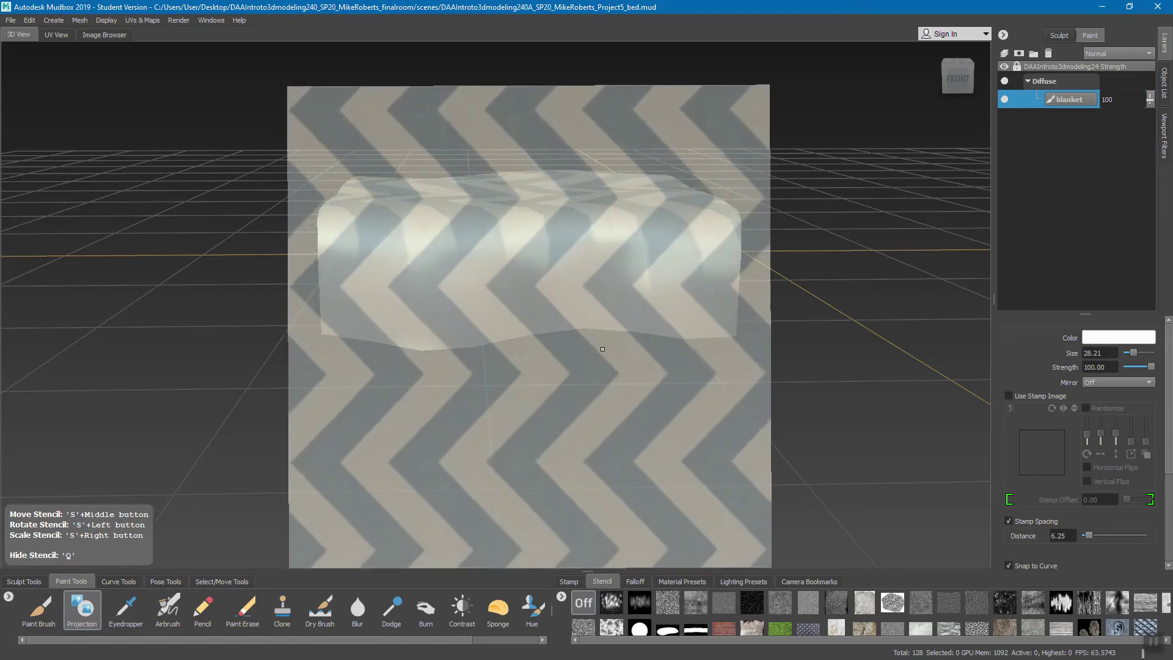
mouse_move(603, 363)
middle_down()
mouse_move(614, 317)
mouse_move(636, 309)
mouse_move(617, 317)
mouse_move(596, 355)
mouse_move(582, 333)
middle_up()
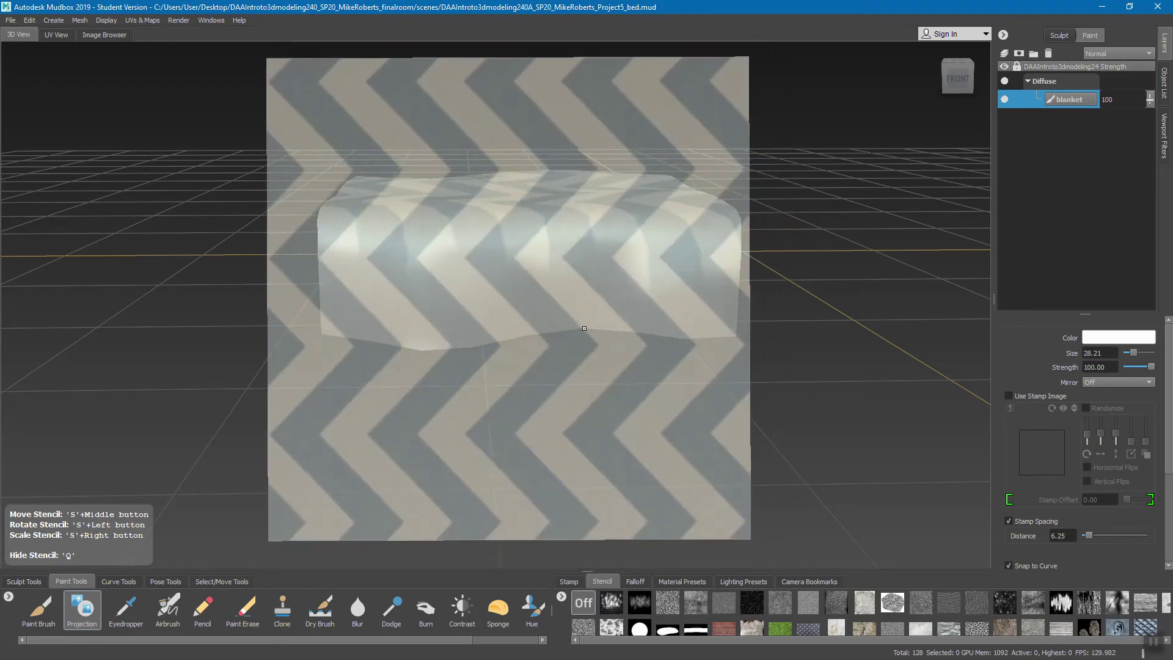
mouse_move(713, 250)
mouse_down()
mouse_move(336, 249)
mouse_move(686, 306)
mouse_move(348, 323)
mouse_move(470, 345)
mouse_move(730, 275)
mouse_move(633, 282)
mouse_up()
Move the stencil clear of the blanket and examine how the zigzags meet between its top and sides
alt+drag(422, 244, 457, 171)
mouse_move(556, 395)
alt+mouse_down()
mouse_move(584, 362)
mouse_move(394, 378)
mouse_move(385, 357)
mouse_move(330, 345)
alt+mouse_up()
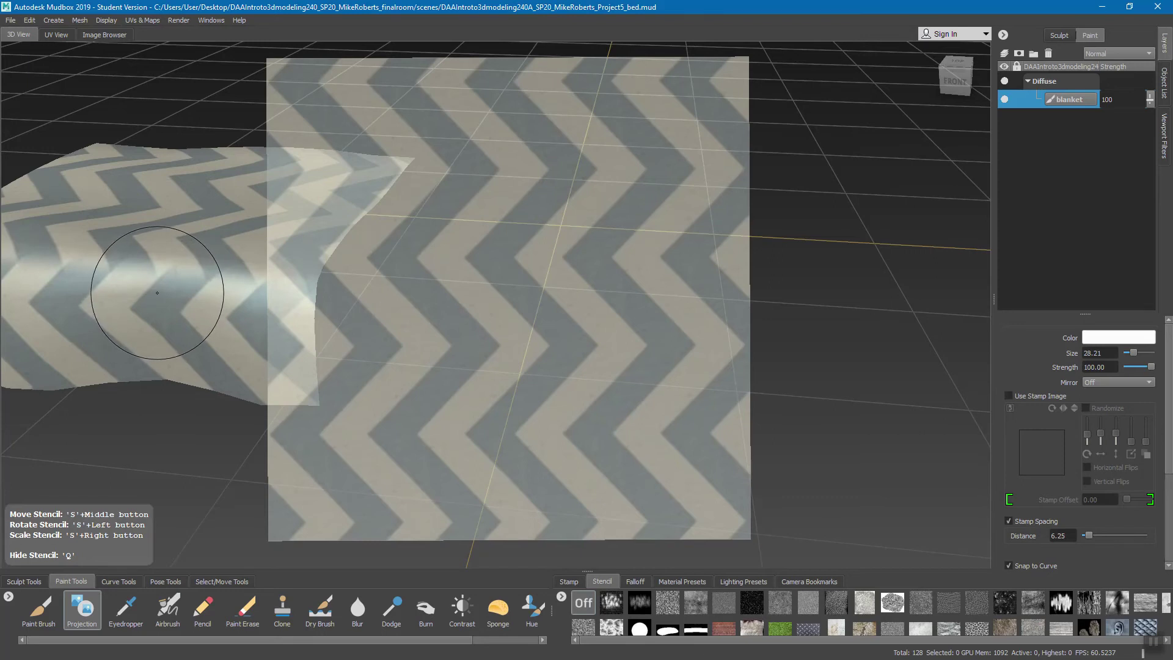
mouse_move(262, 328)
alt+mouse_down()
mouse_move(354, 320)
mouse_move(301, 314)
mouse_move(435, 320)
mouse_move(388, 372)
mouse_move(239, 356)
mouse_move(202, 318)
mouse_move(427, 333)
alt+mouse_up()
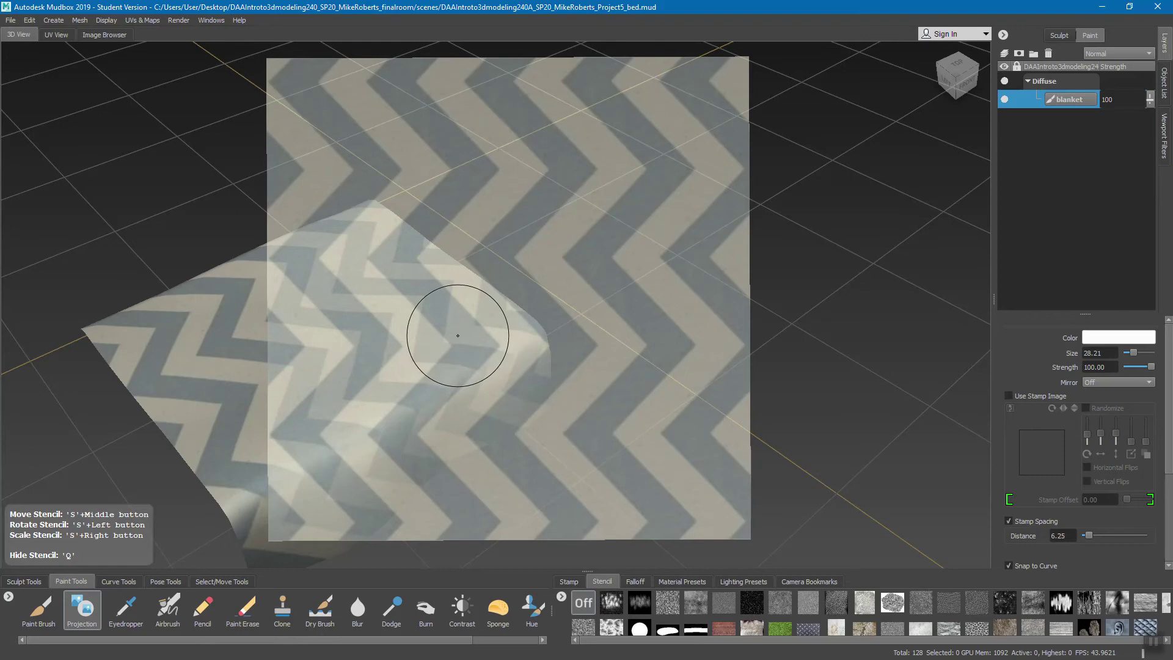
mouse_move(457, 333)
middle_down()
mouse_move(834, 329)
mouse_move(923, 344)
middle_up()
alt+drag(442, 383, 486, 344)
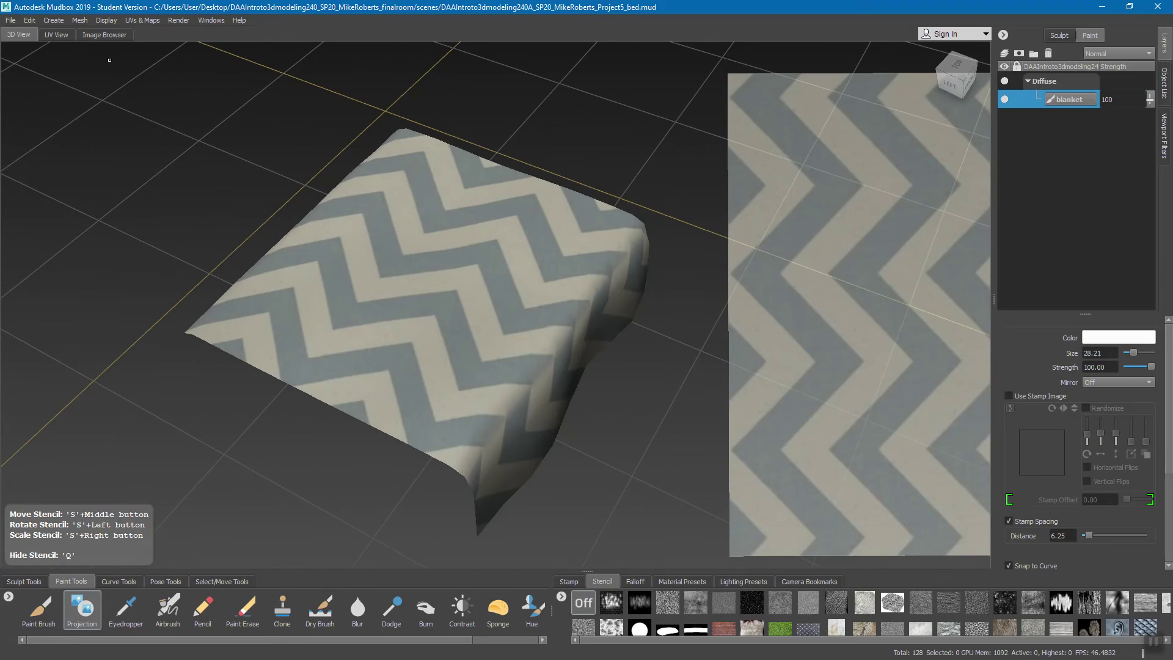
Flatten the blanket mesh to UV space and frame it in the 3D view
click(142, 20)
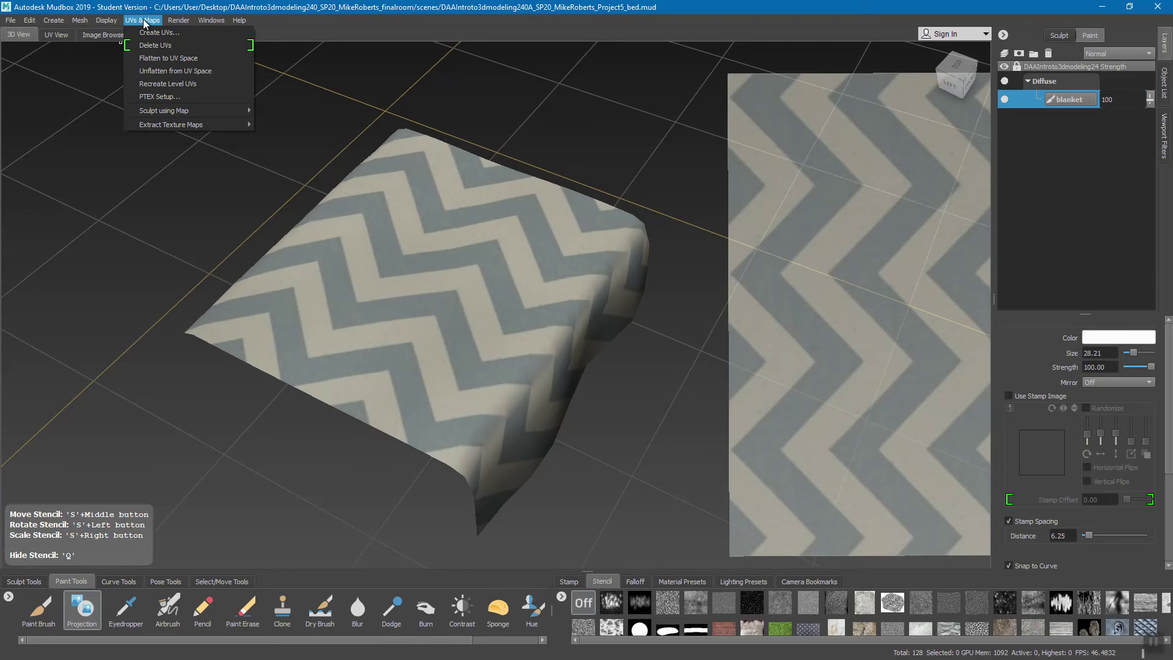
click(165, 59)
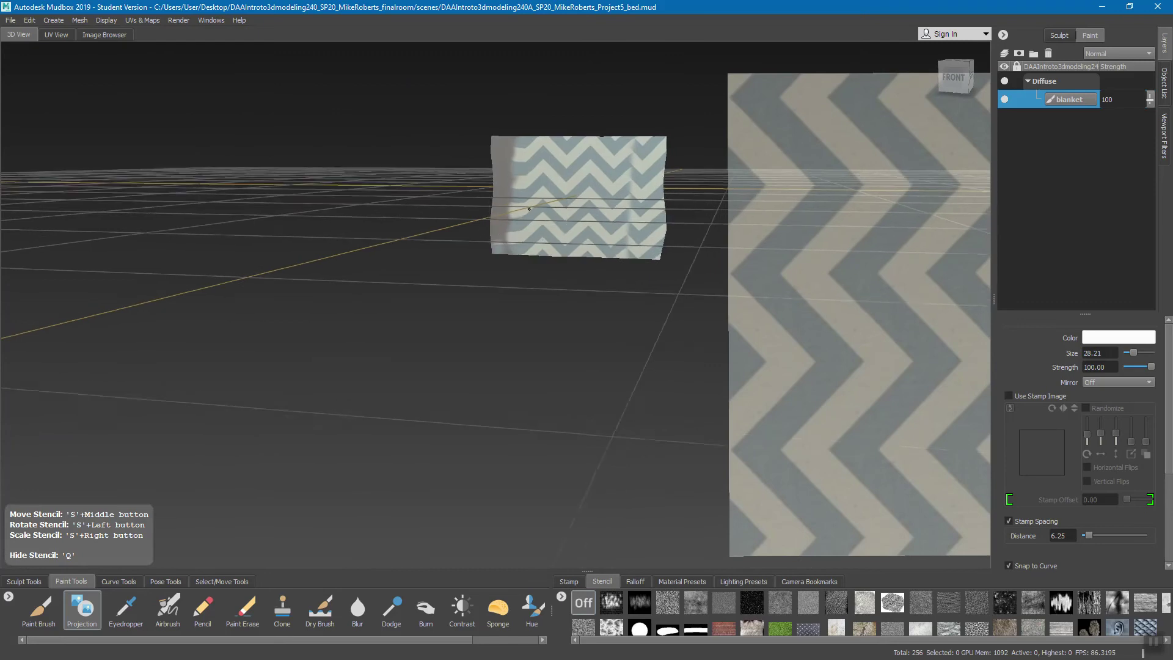
alt+drag(472, 224, 99, 244)
scroll(100, 245, up, 3)
scroll(485, 235, down, 3)
alt+drag(485, 236, 129, 49)
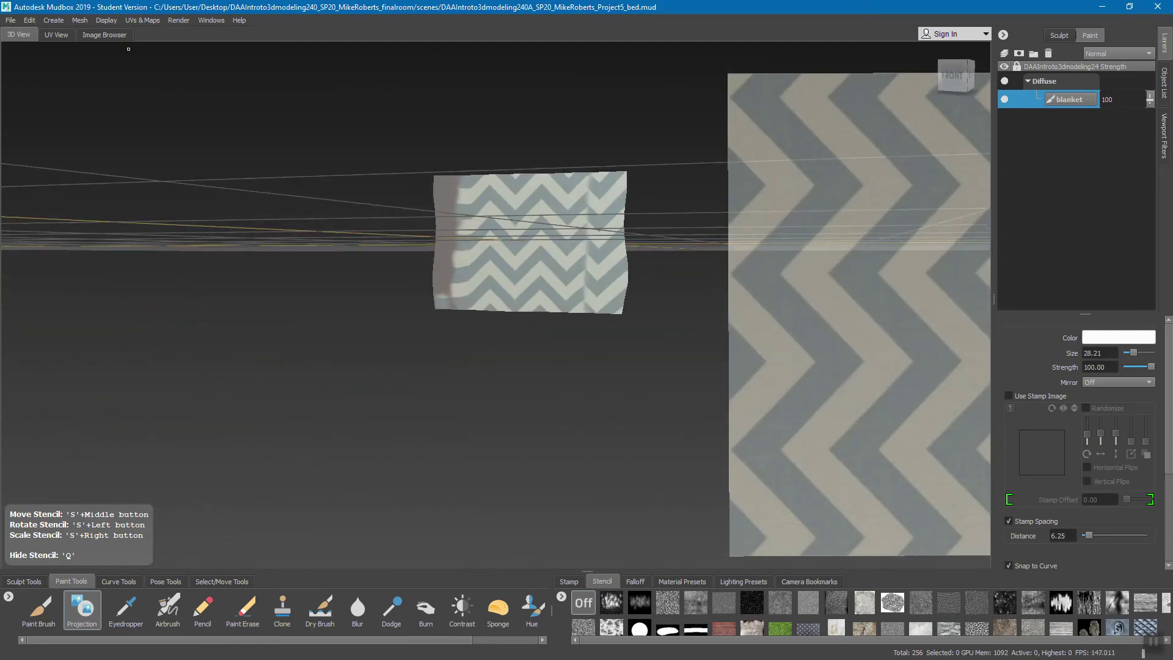
click(112, 23)
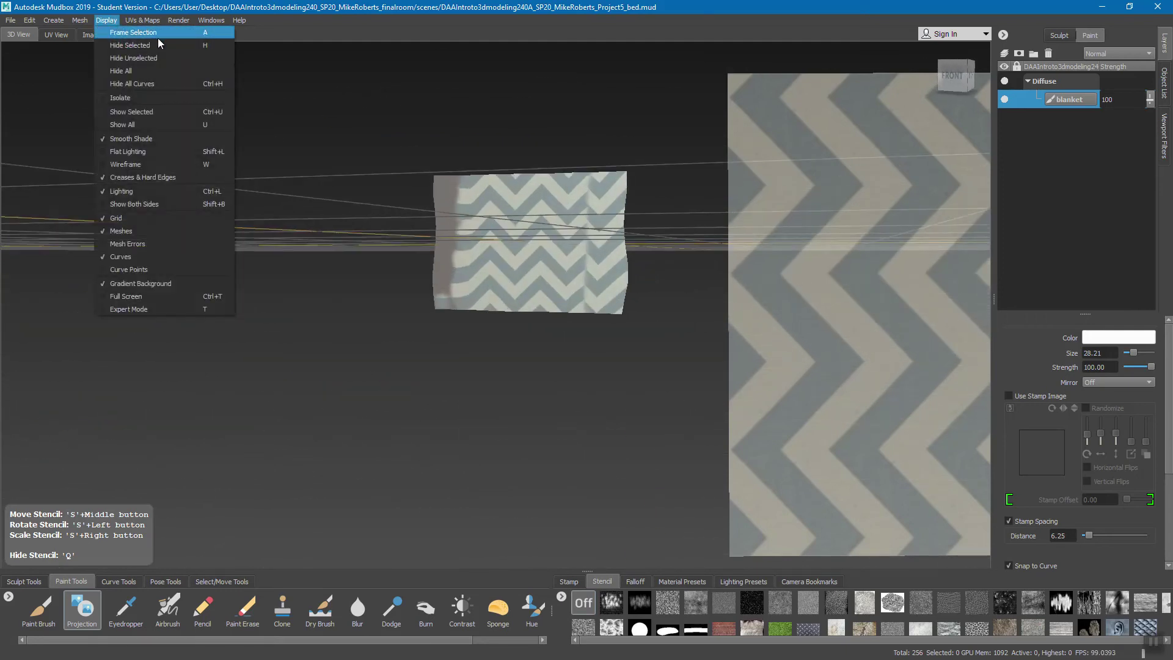
click(167, 33)
mouse_move(568, 263)
alt+mouse_down()
mouse_move(600, 242)
mouse_move(518, 243)
mouse_move(594, 277)
mouse_move(583, 268)
alt+mouse_up()
Turn on Show Both Sides for the mesh display and face the flattened blanket from the front
click(115, 24)
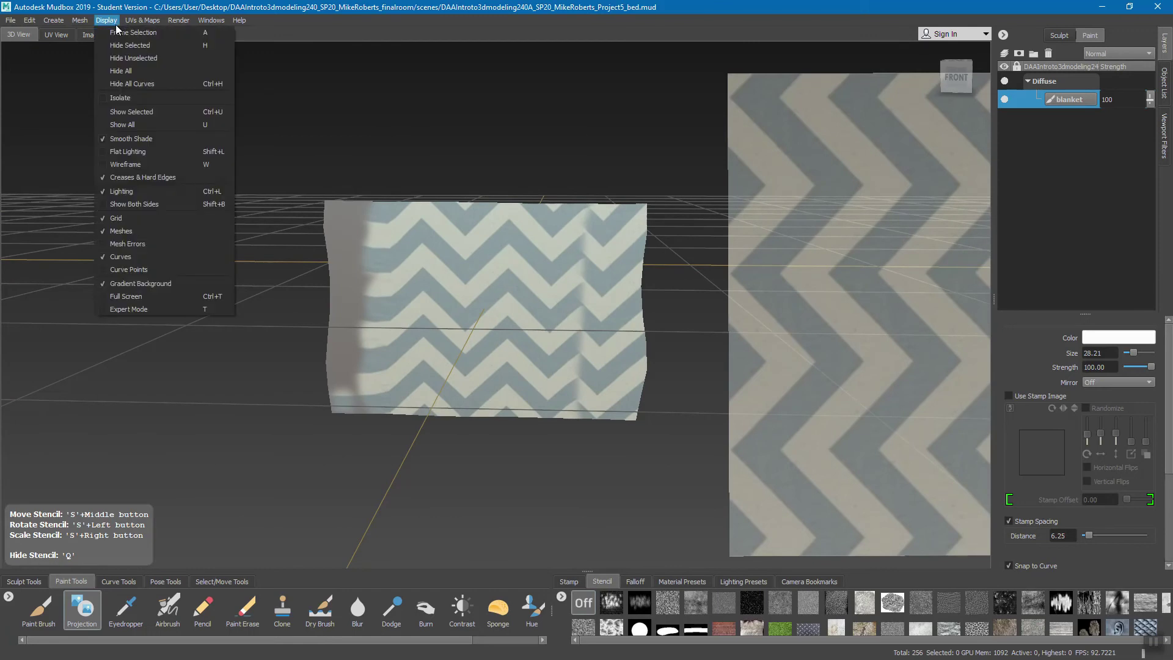
click(141, 203)
mouse_move(442, 224)
alt+mouse_down()
mouse_move(476, 202)
mouse_move(432, 230)
mouse_move(497, 230)
mouse_move(490, 241)
mouse_move(556, 210)
alt+mouse_up()
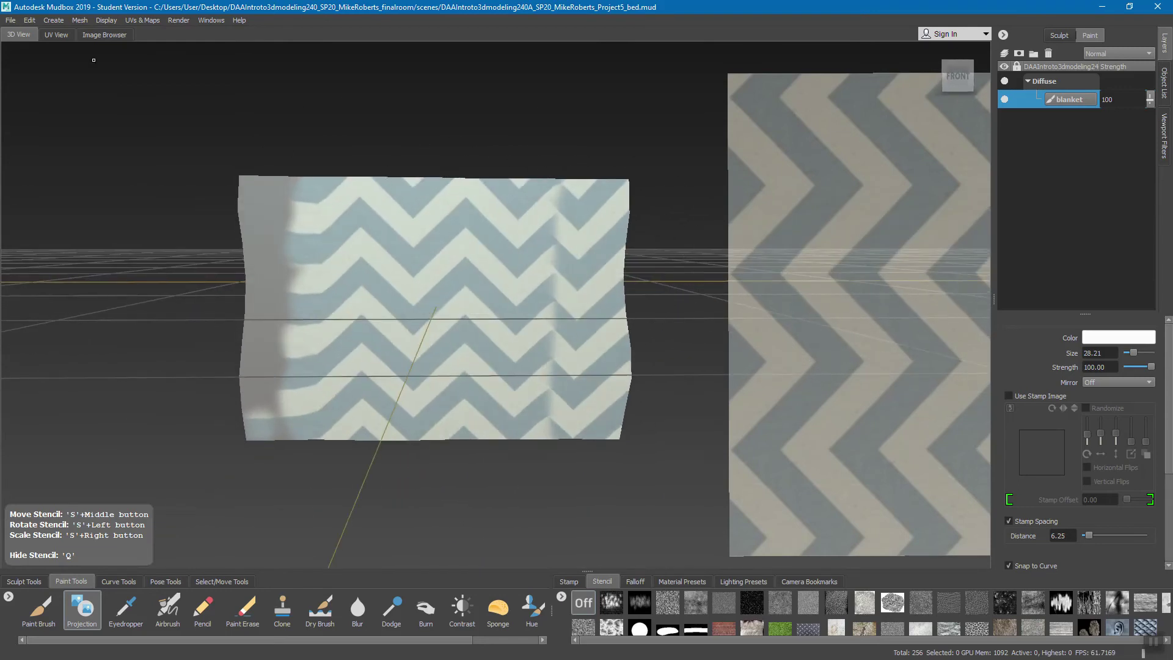
Compare the flattened blanket with its framed UV layout and review the UV flattening commands
click(58, 36)
key(f)
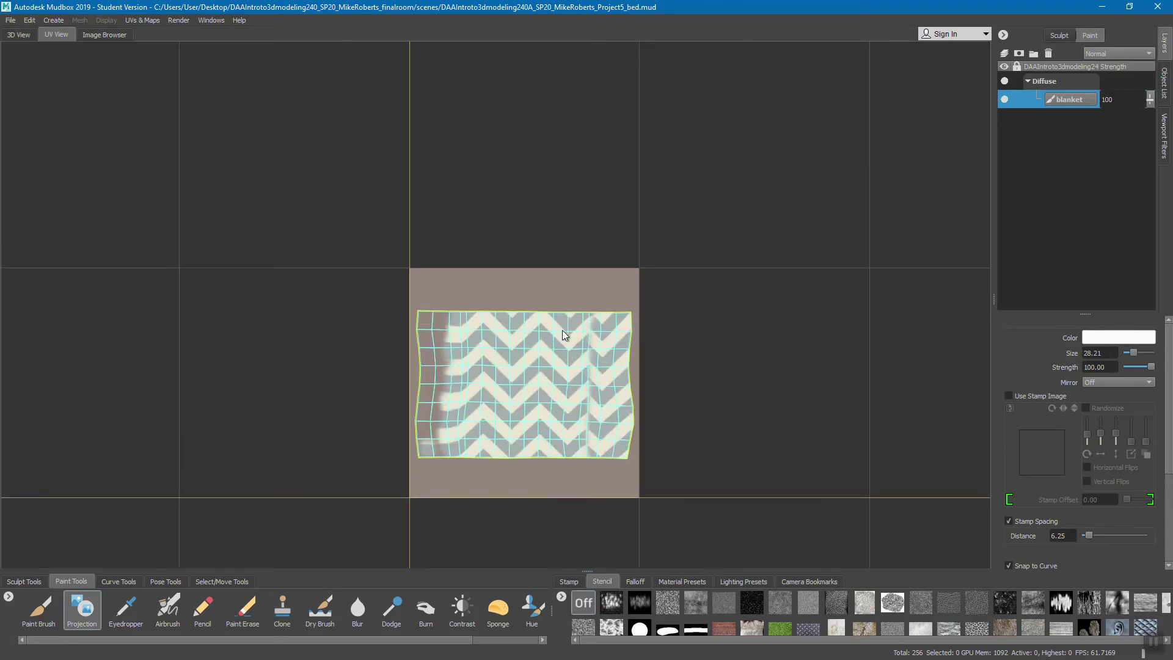
click(15, 37)
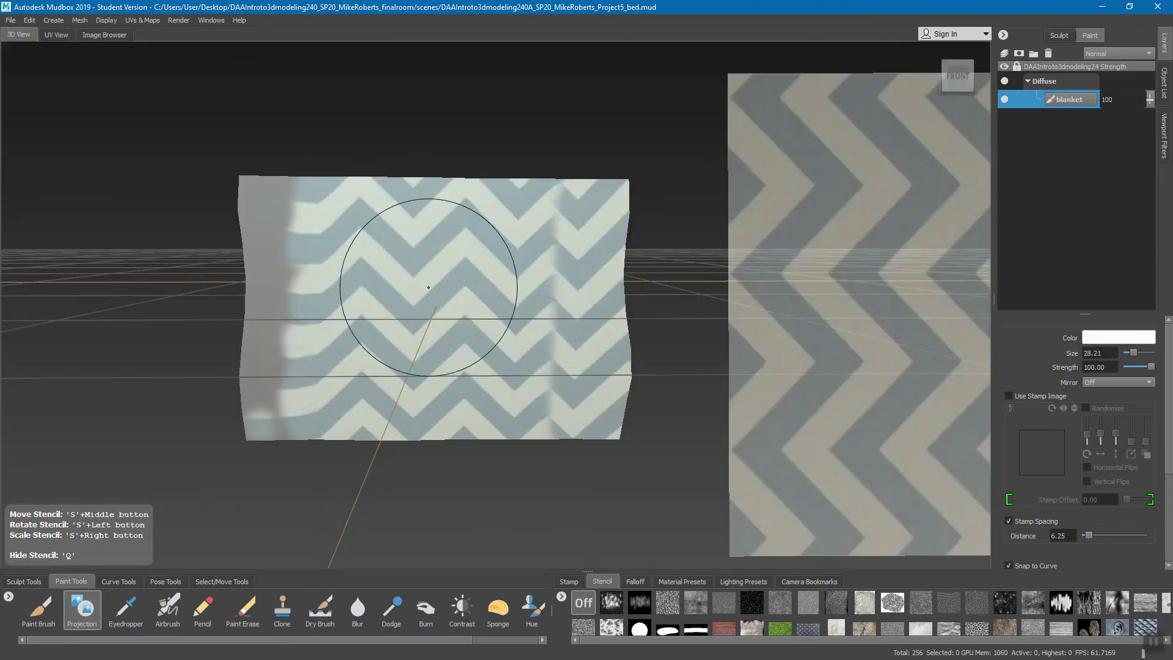
click(139, 19)
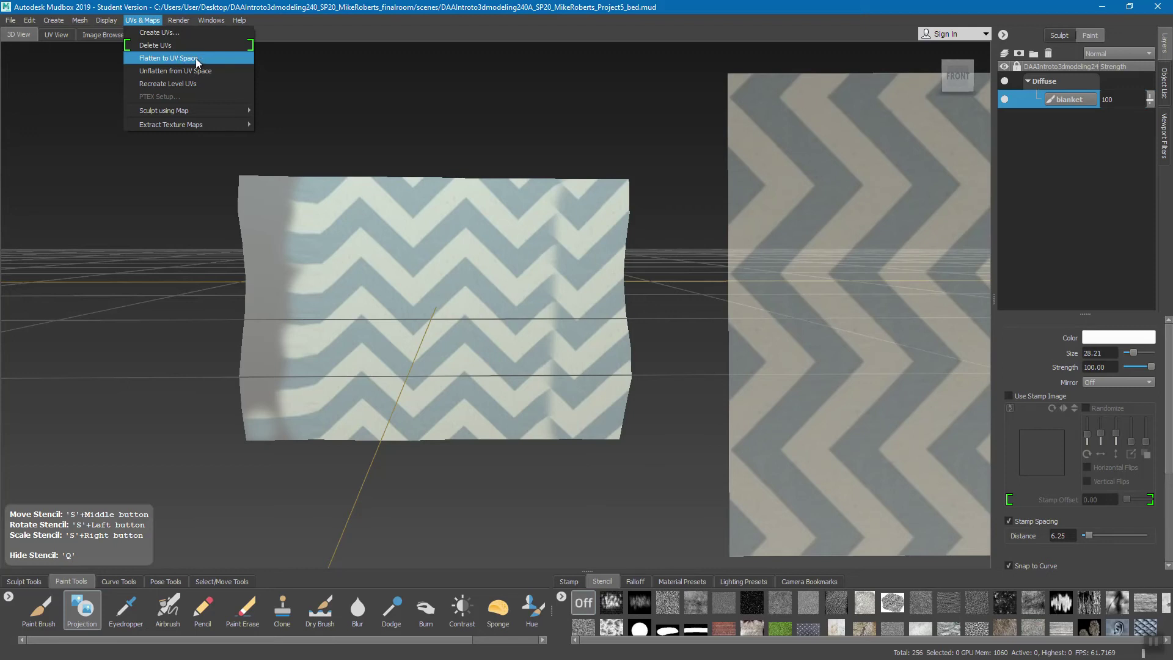
click(211, 20)
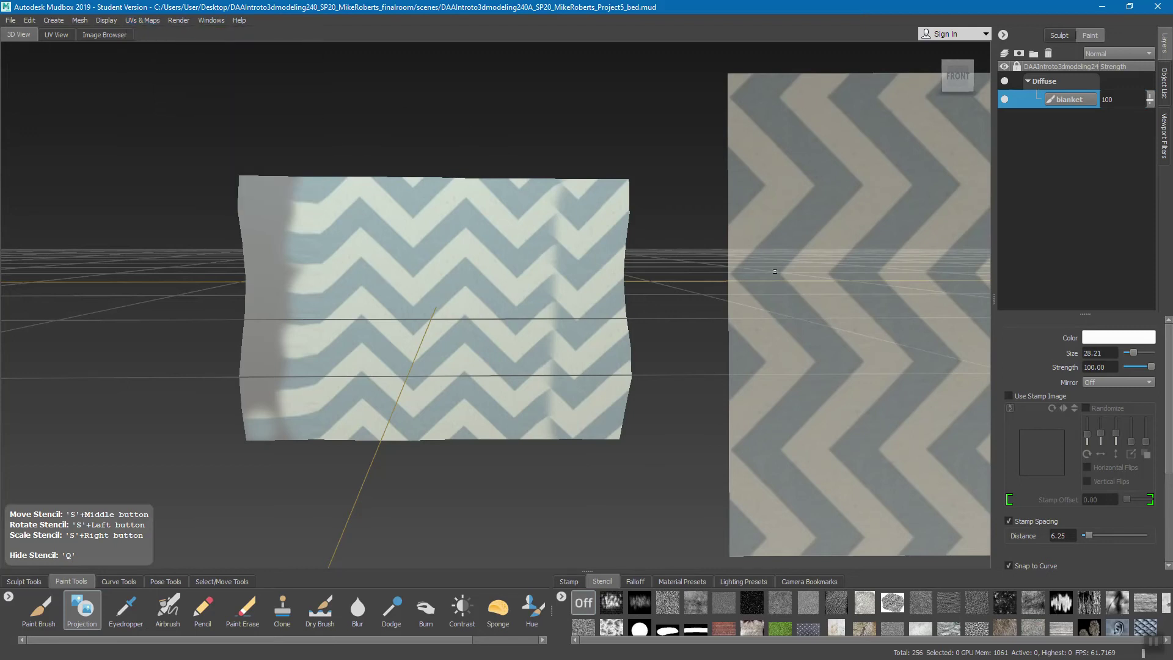
Move, rotate and scale the zigzag stencil so that it upright covers the entire flattened blanket
mouse_move(867, 294)
middle_down()
mouse_move(432, 264)
mouse_move(341, 270)
mouse_move(352, 278)
middle_up()
drag(607, 254, 405, 231)
right_drag(406, 231, 328, 238)
right_drag(440, 262, 477, 285)
drag(477, 285, 469, 281)
Hide the stencil overlay, project the zigzag pattern across the entire flattened blanket, and show the overlay again
key(q)
mouse_move(366, 232)
mouse_down()
mouse_move(262, 202)
mouse_move(582, 220)
mouse_move(587, 401)
mouse_move(404, 329)
mouse_move(488, 306)
mouse_move(280, 243)
mouse_move(330, 234)
mouse_up()
key(q)
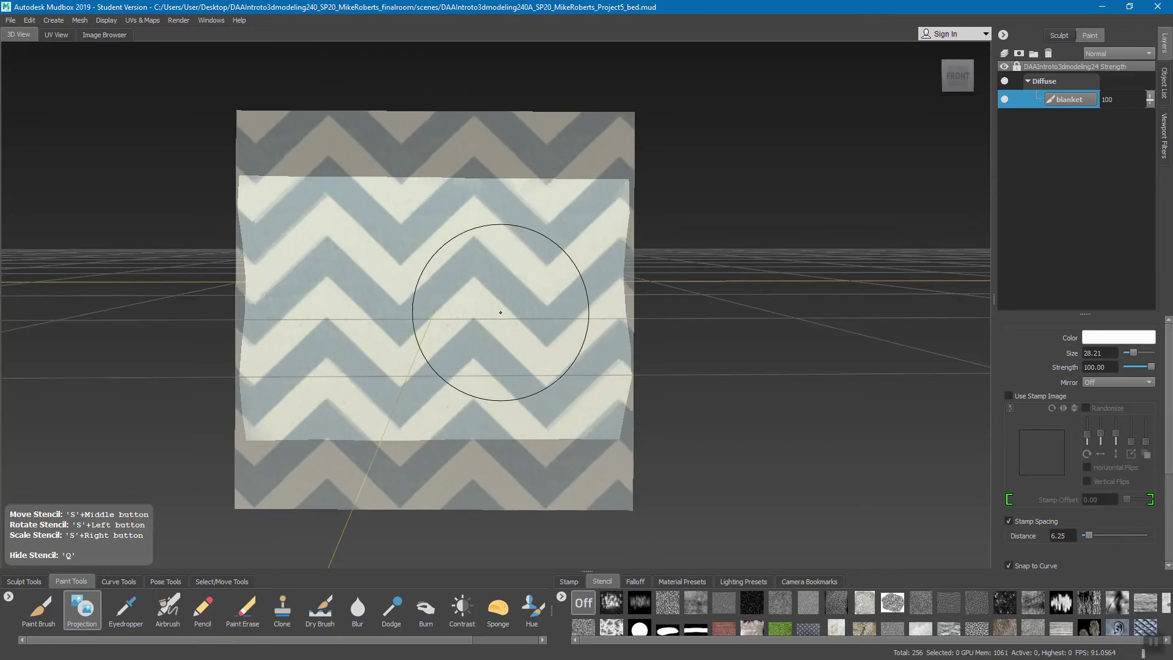
Hide the stencil overlay, finish projecting the zigzag pattern over the flattened blanket, and turn the stencil off
key(q)
mouse_move(587, 367)
mouse_down()
mouse_move(489, 422)
mouse_move(419, 405)
mouse_move(265, 265)
mouse_up()
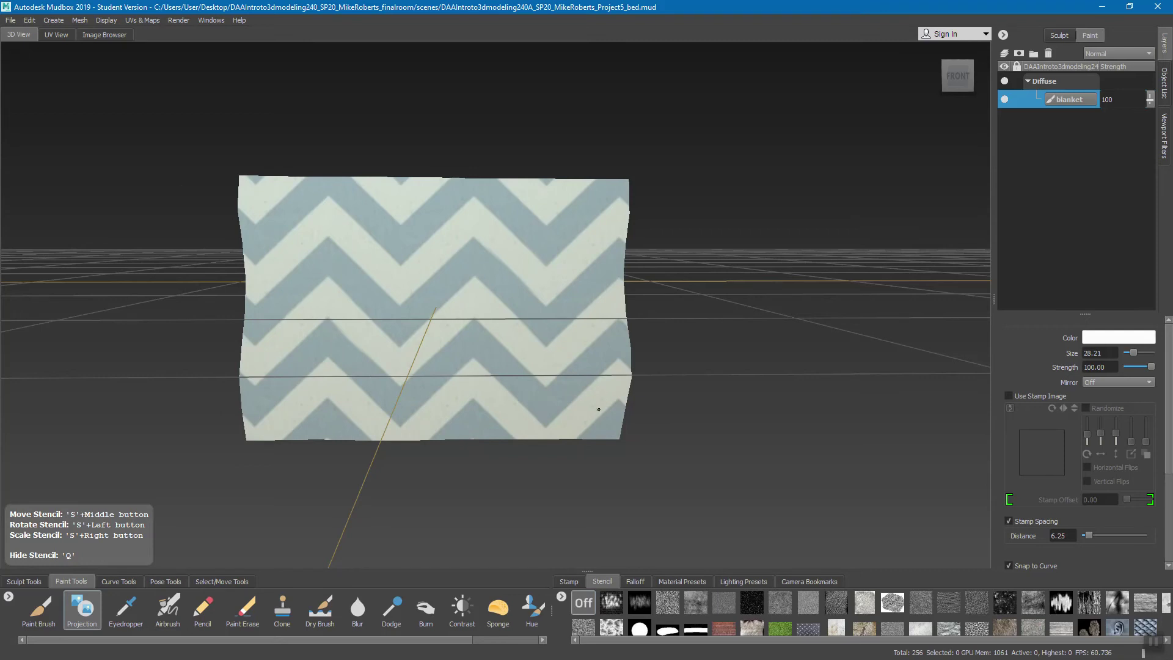
key(q)
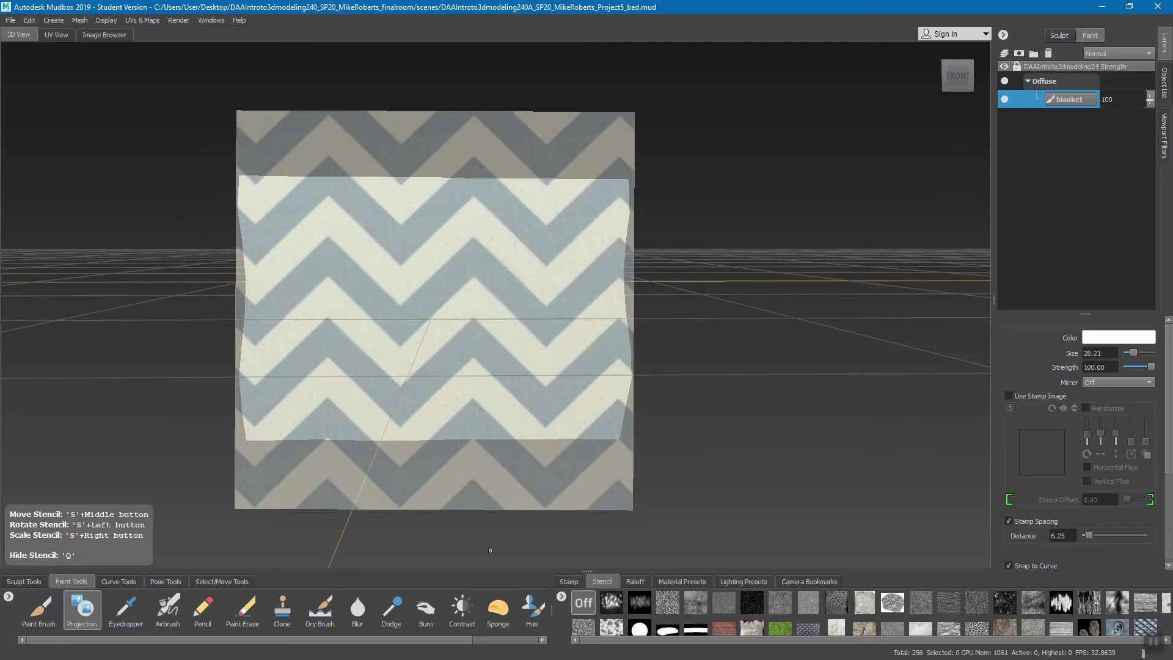
click(586, 603)
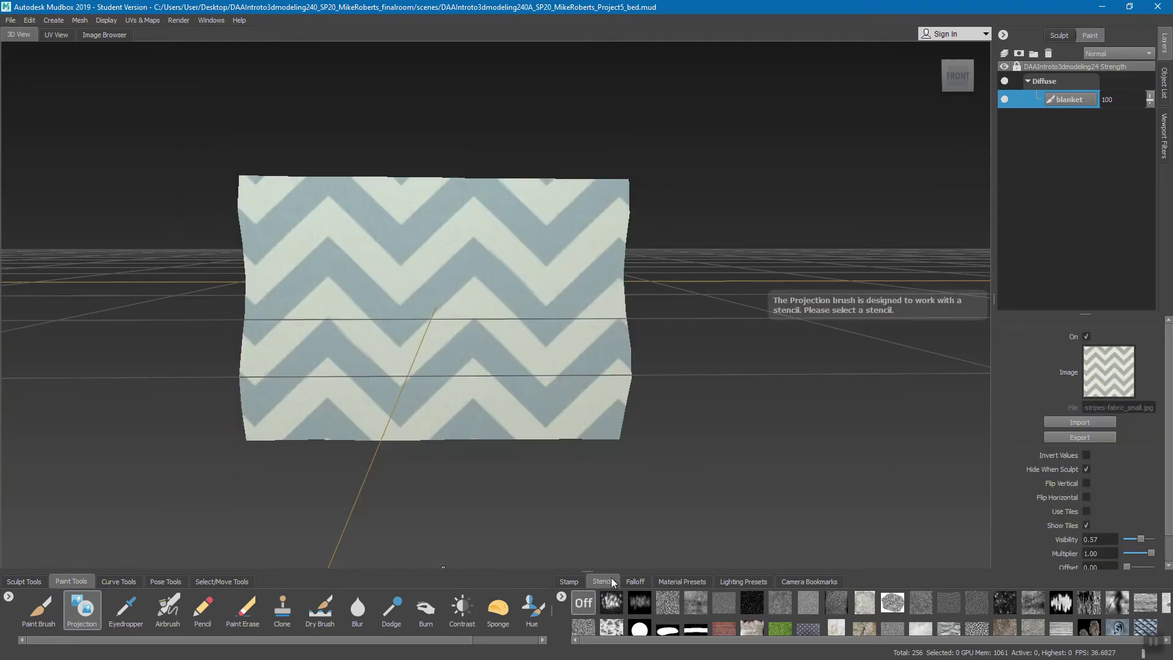
Unflatten the blanket from UV space and frame the draped mesh in the 3D view
click(147, 21)
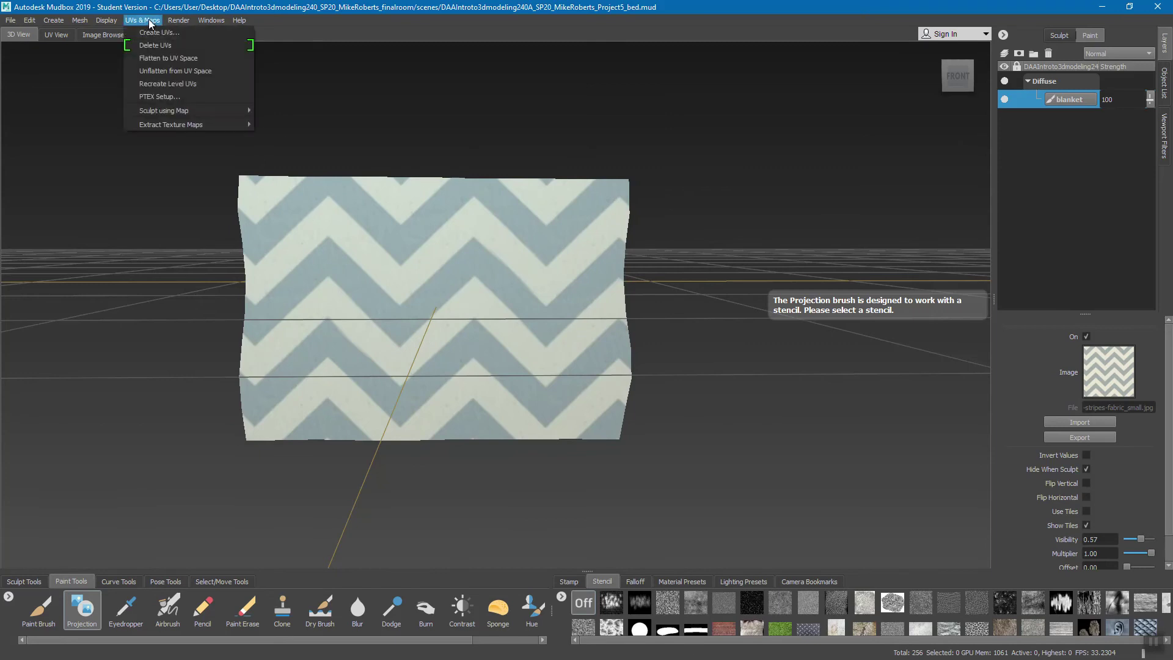
click(195, 71)
key(f)
mouse_move(419, 314)
alt+mouse_down()
mouse_move(549, 367)
mouse_move(576, 354)
mouse_move(537, 347)
mouse_move(574, 345)
alt+mouse_up()
alt+drag(348, 194, 809, 149)
Toggle the blanket's paint layer and mesh visibility off and on, and inspect the zigzag pattern across the draped blanket
click(1004, 99)
click(1005, 99)
click(1166, 85)
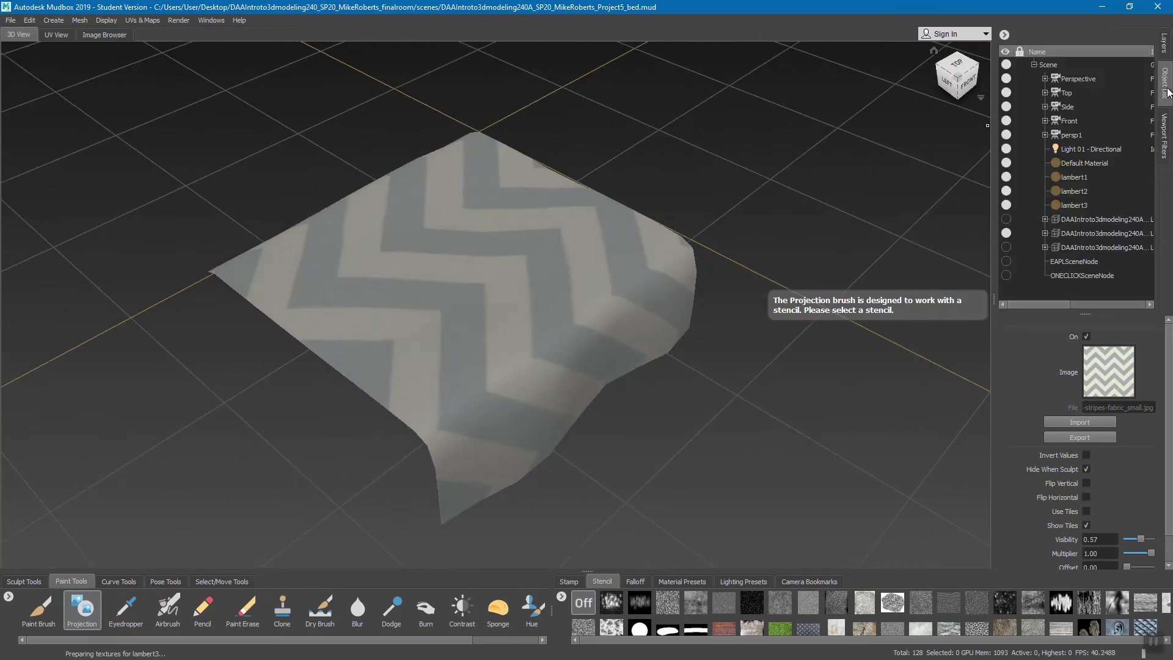
click(1006, 232)
click(1006, 232)
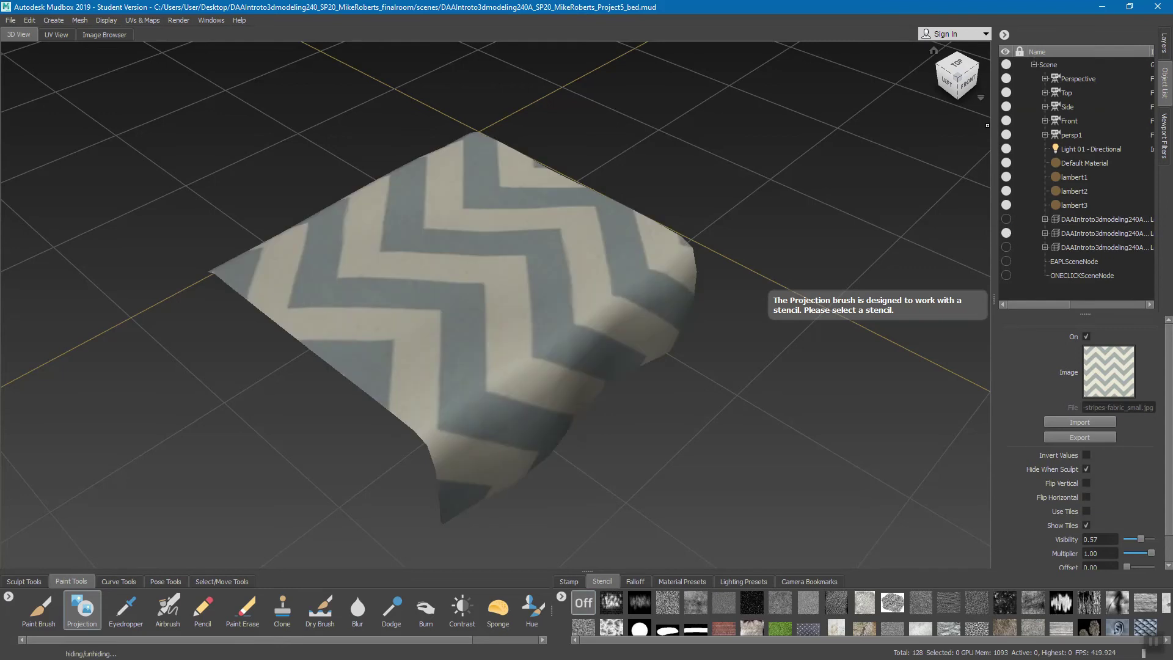
alt+drag(488, 262, 547, 256)
mouse_move(538, 327)
alt+mouse_down()
mouse_move(610, 331)
mouse_move(625, 307)
alt+mouse_up()
click(1165, 44)
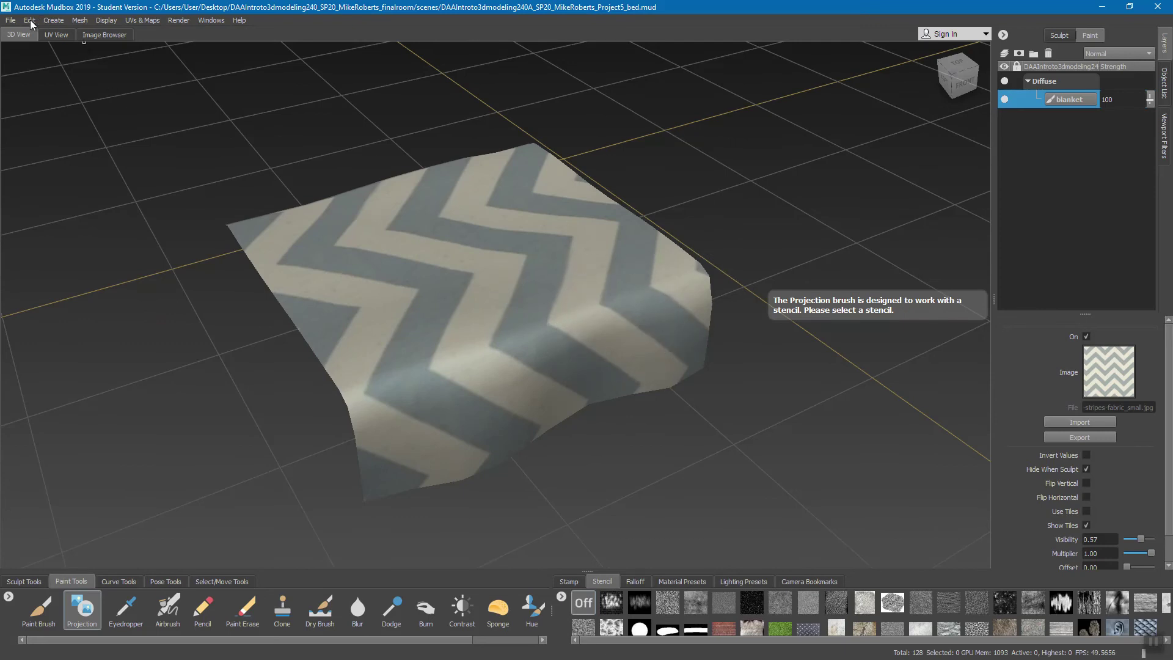
click(1164, 85)
click(1006, 233)
click(1006, 233)
alt+drag(571, 249, 738, 289)
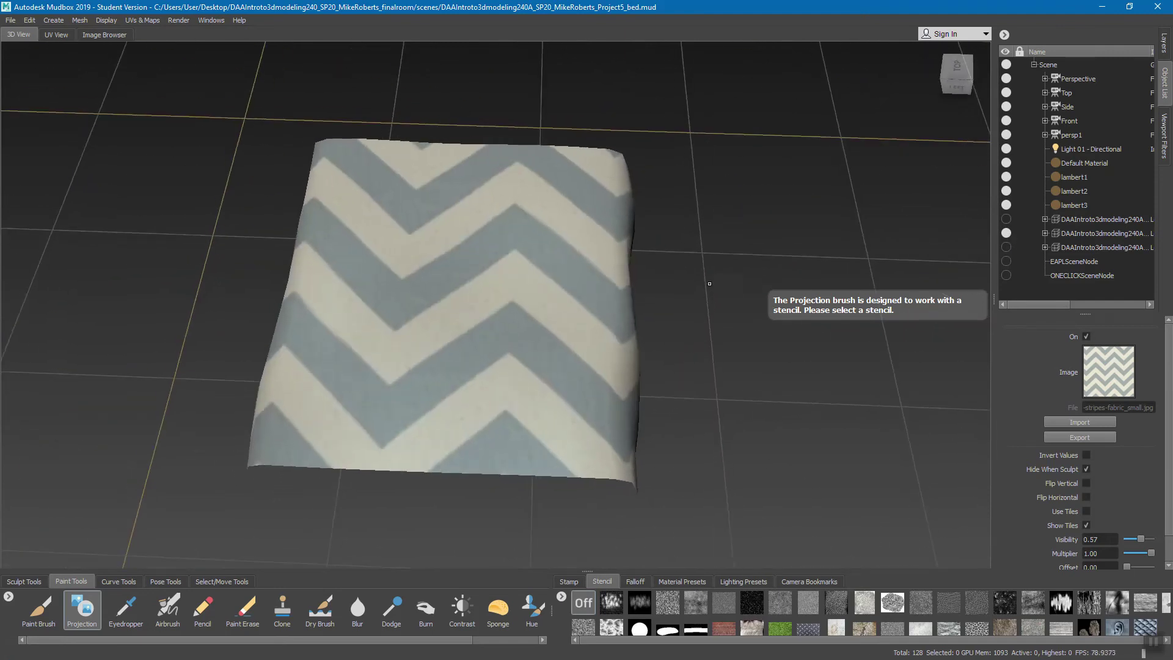
Compare the zigzag pattern on the draped blanket with its flat UV layout, checking continuity over the folds
click(56, 35)
click(26, 34)
mouse_move(172, 125)
alt+mouse_down()
mouse_move(317, 183)
mouse_move(576, 254)
mouse_move(586, 271)
alt+mouse_up()
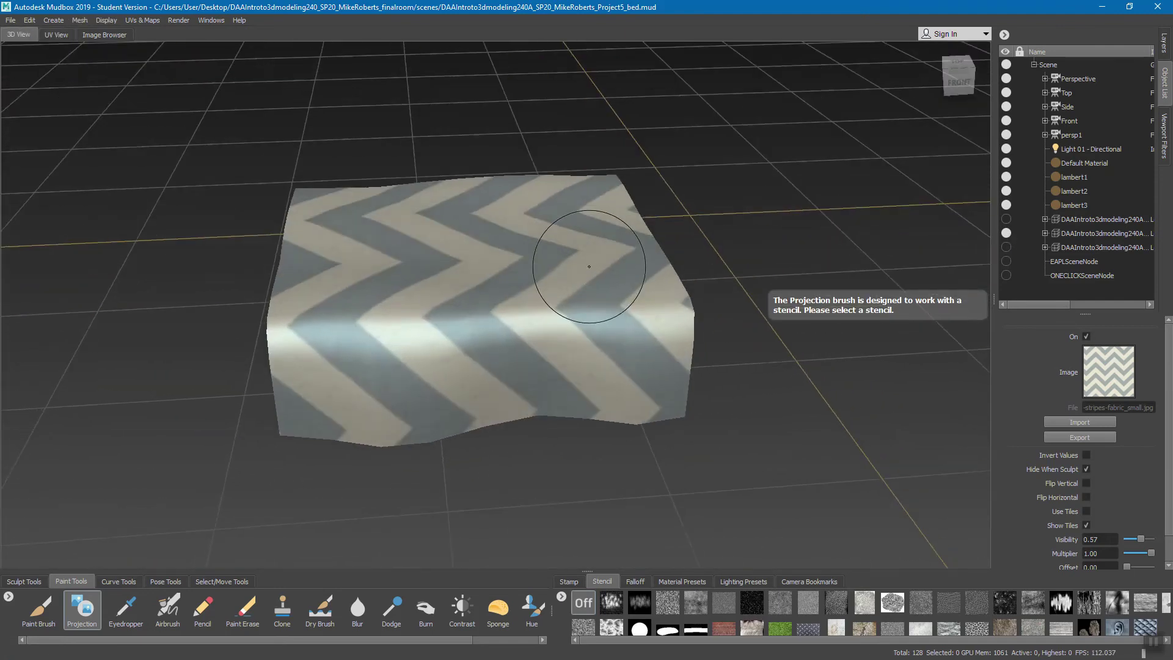
alt+drag(628, 339, 626, 269)
alt+drag(555, 382, 663, 405)
click(53, 38)
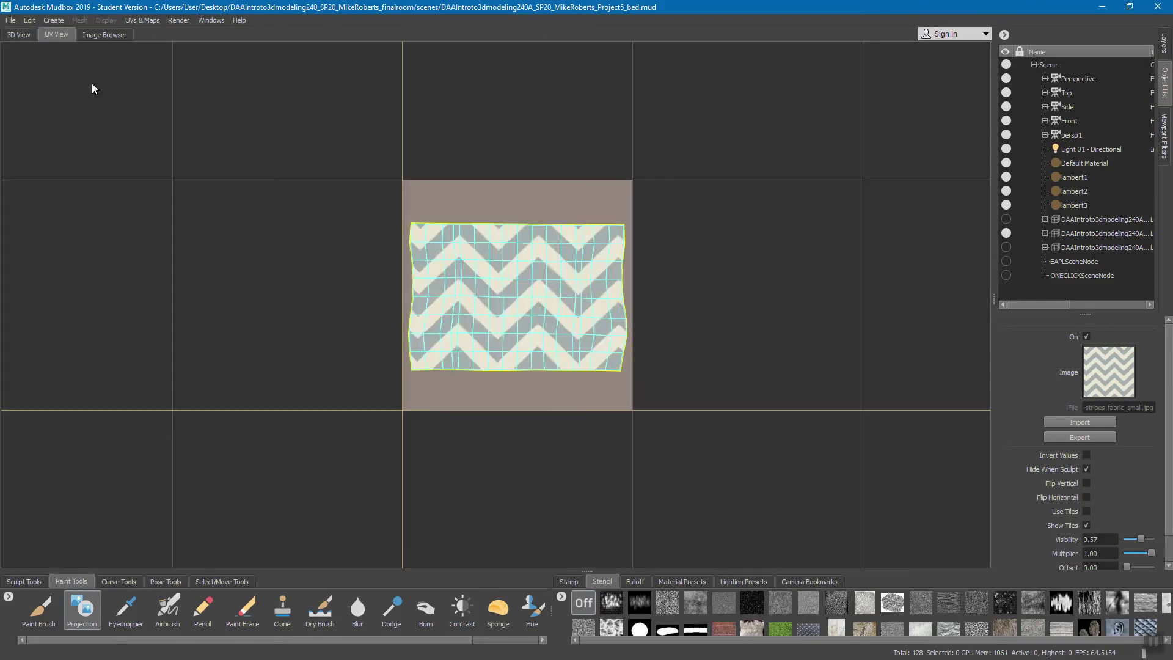
alt+right_drag(474, 248, 676, 306)
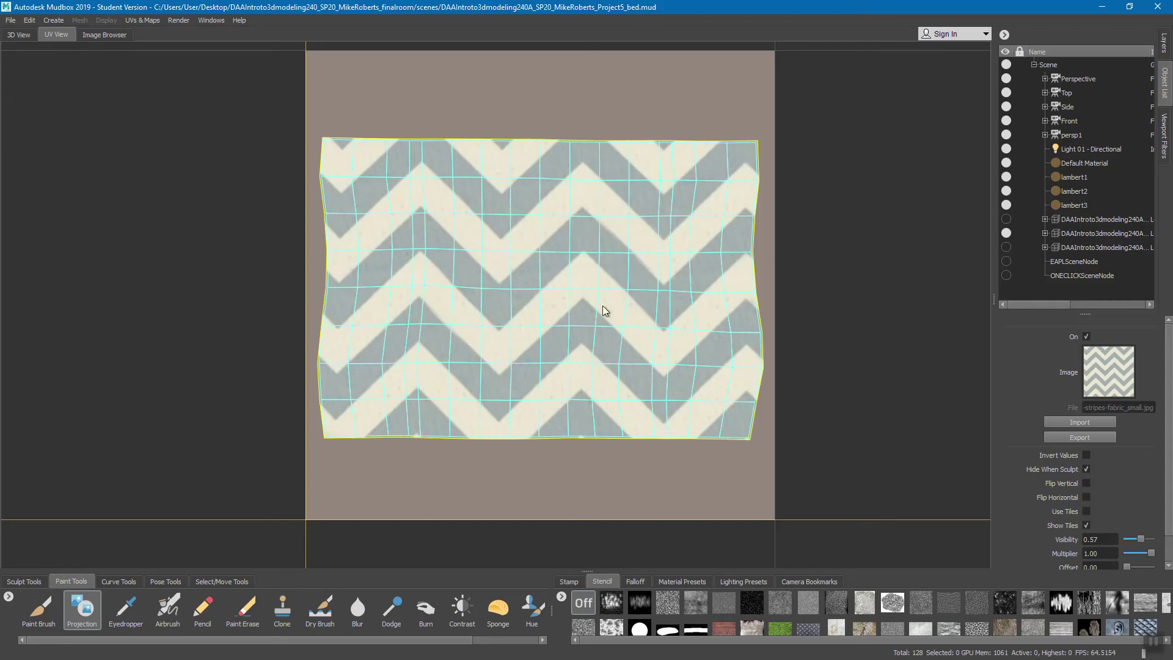
click(21, 35)
mouse_move(523, 419)
alt+mouse_down()
mouse_move(756, 377)
mouse_move(597, 427)
mouse_move(591, 357)
mouse_move(534, 351)
mouse_move(225, 135)
alt+mouse_up()
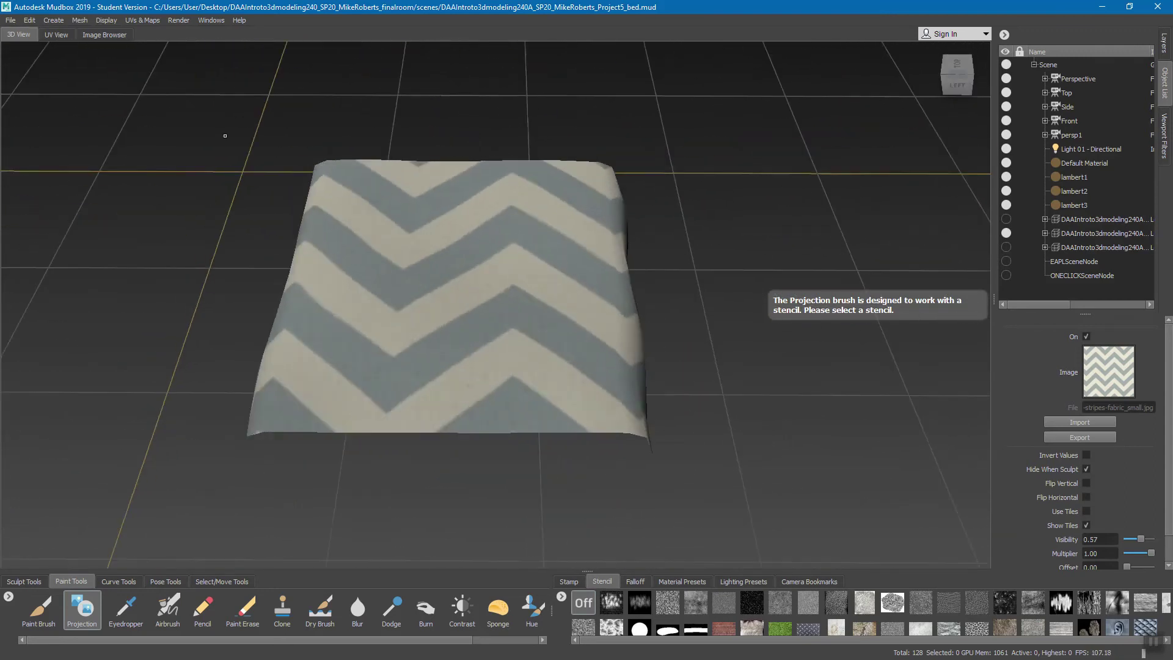
click(56, 35)
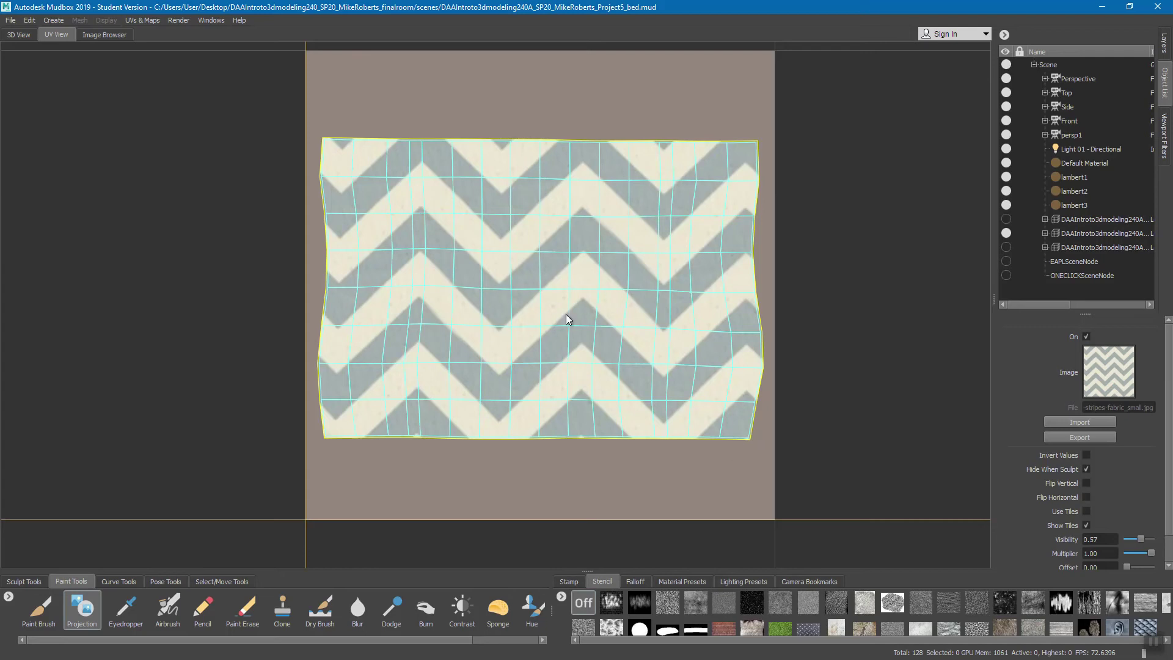
click(19, 34)
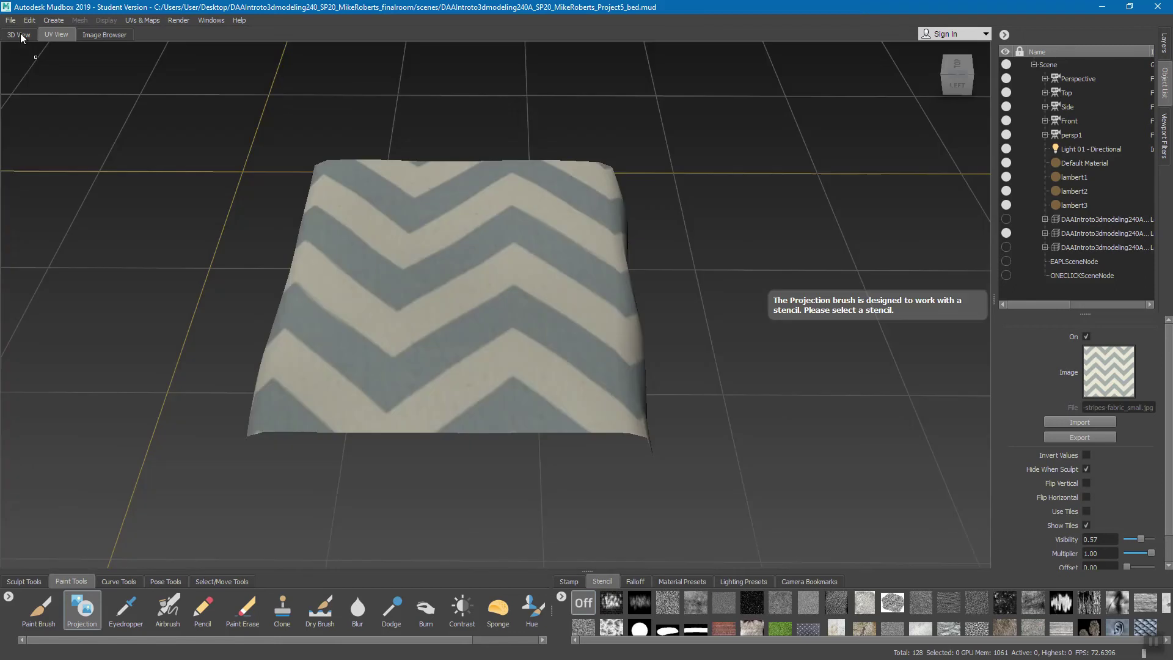
mouse_move(686, 314)
alt+mouse_down()
mouse_move(571, 295)
mouse_move(576, 351)
mouse_move(571, 301)
mouse_move(525, 302)
mouse_move(538, 314)
mouse_move(739, 268)
alt+mouse_up()
alt+drag(538, 421, 699, 294)
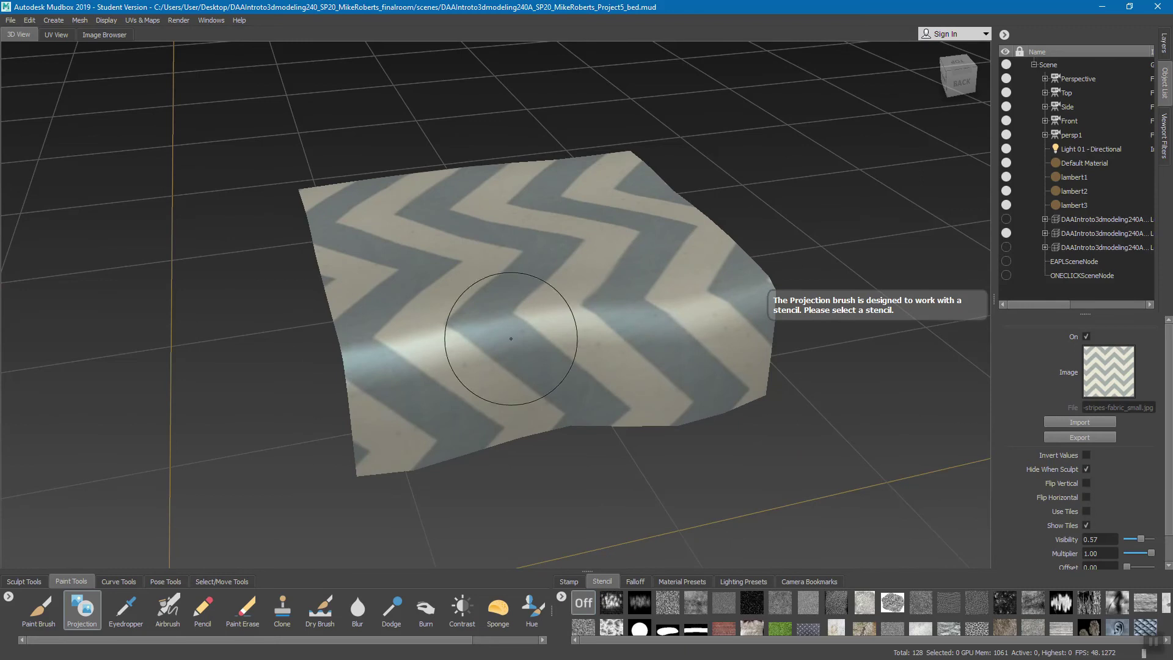
click(56, 35)
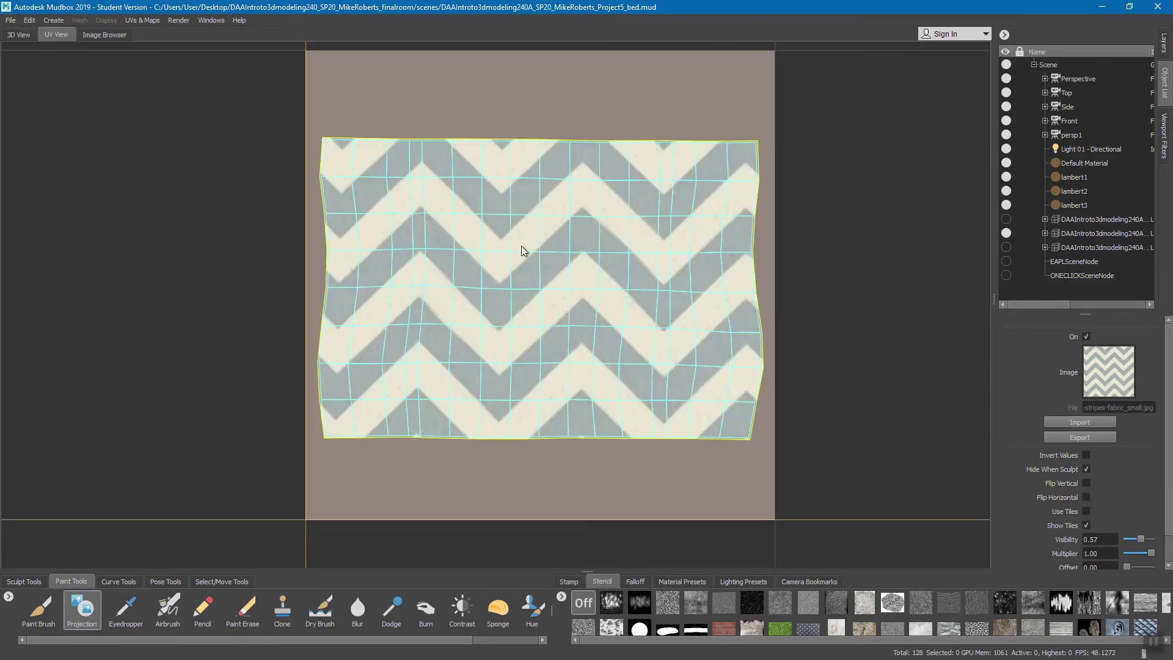
click(17, 35)
alt+drag(366, 183, 569, 343)
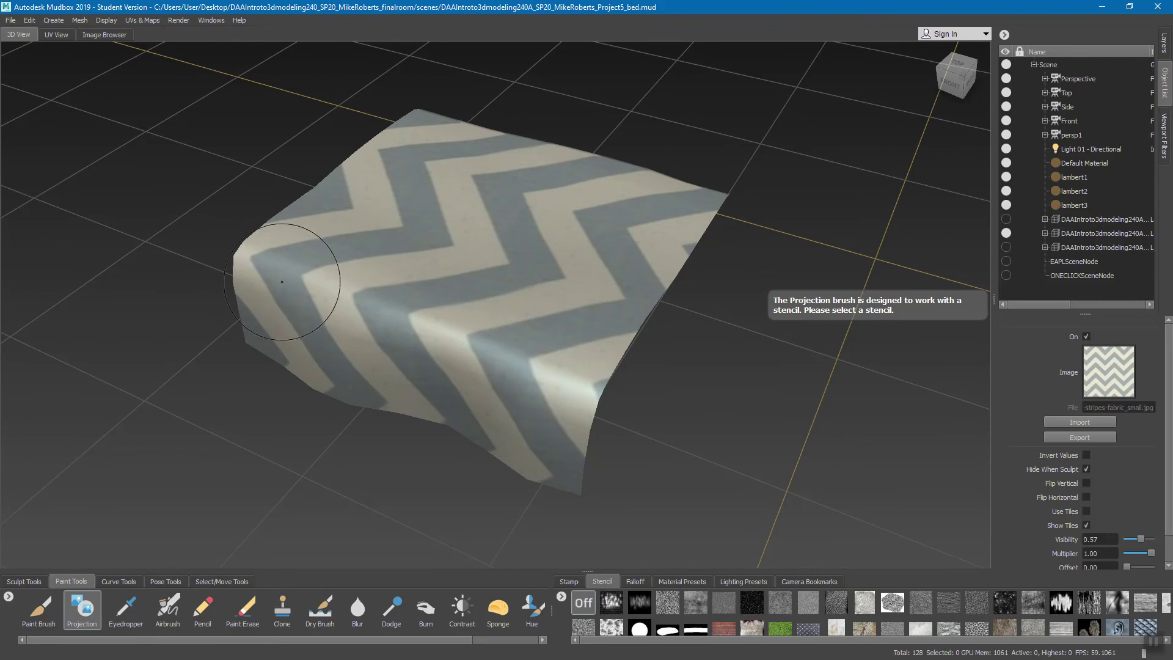
alt+drag(524, 361, 454, 327)
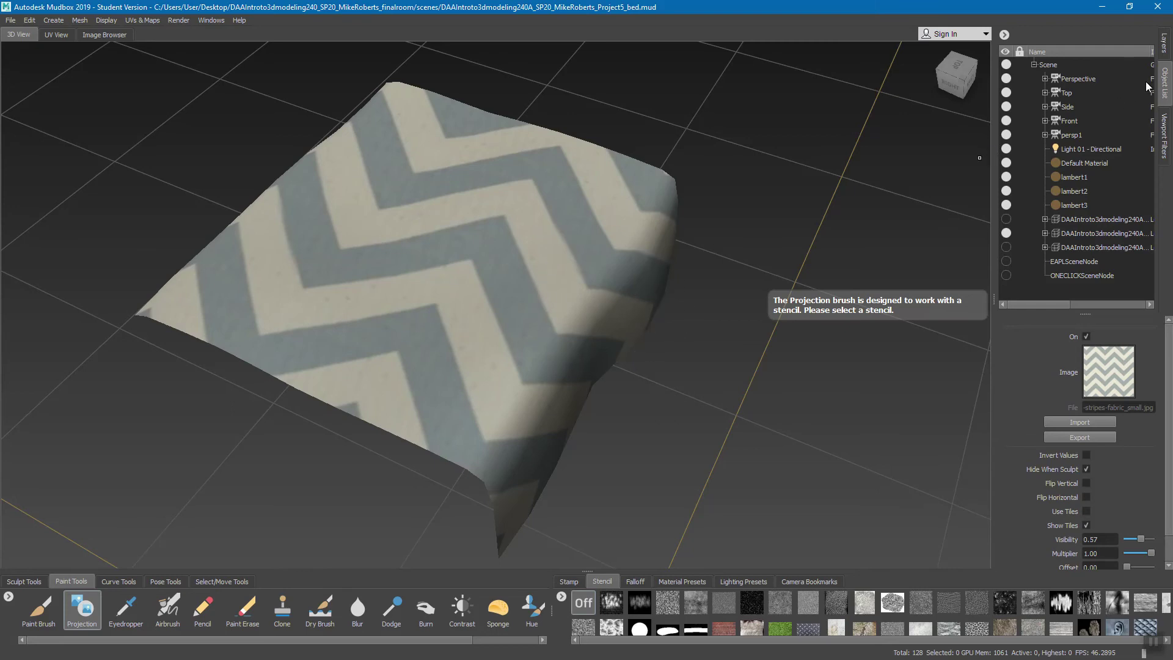
Duplicate the blanket paint layer in the Diffuse channel
click(1163, 44)
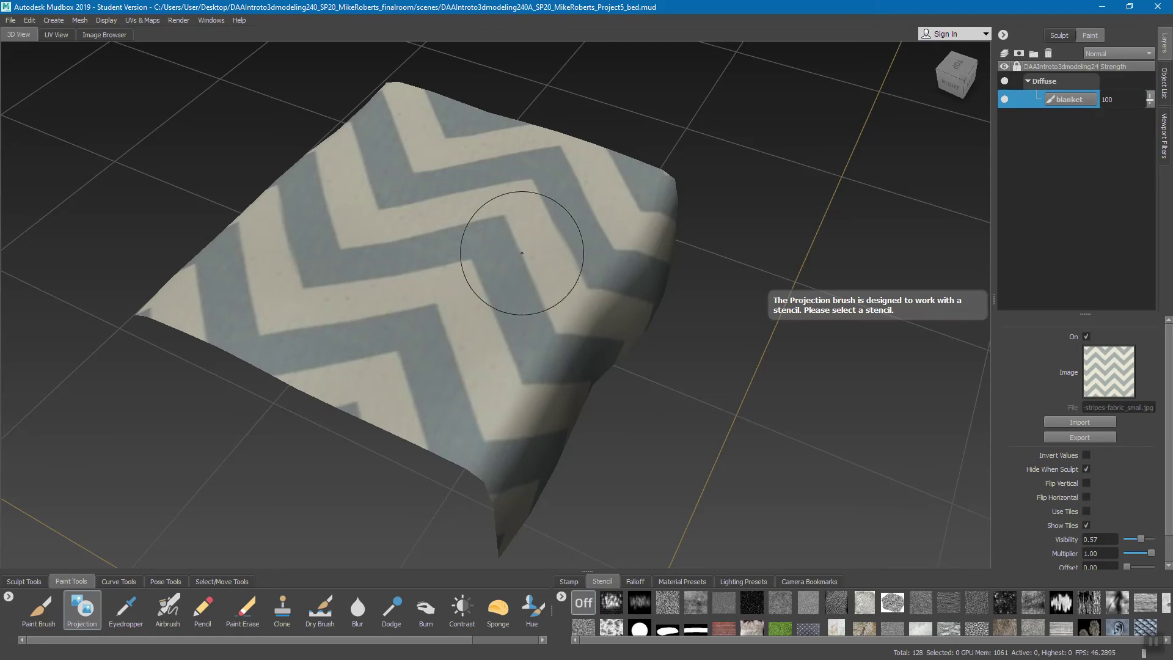
mouse_move(423, 275)
alt+mouse_down()
mouse_move(458, 270)
mouse_move(441, 289)
mouse_move(405, 276)
alt+mouse_up()
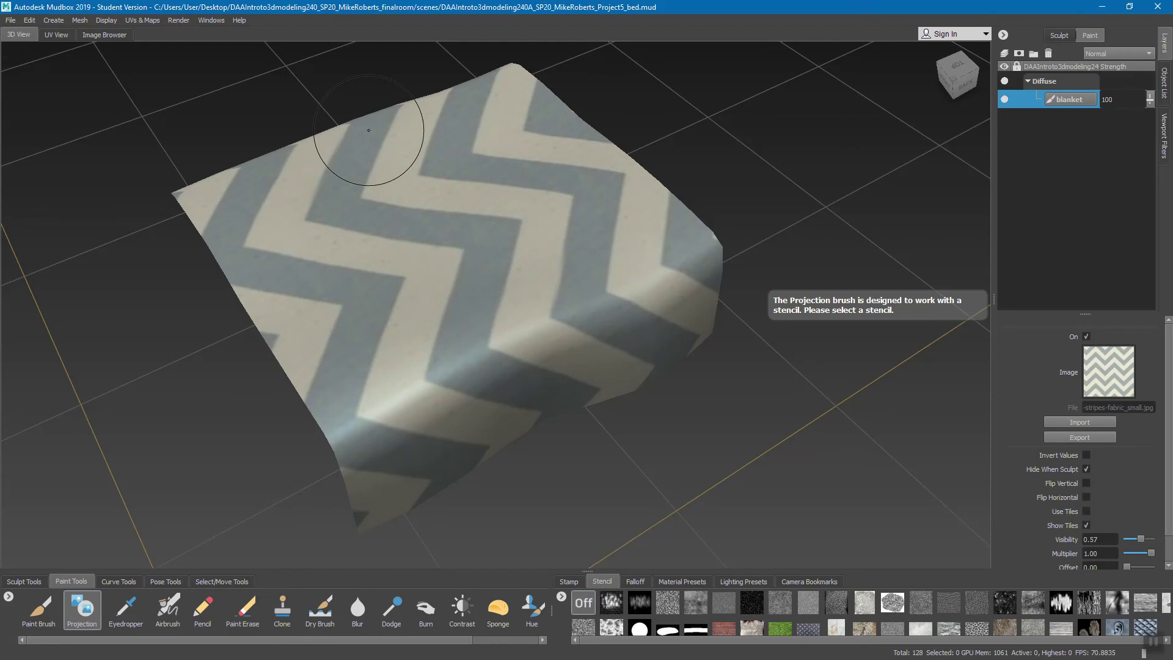
mouse_move(471, 215)
alt+mouse_down()
mouse_move(432, 284)
mouse_move(483, 268)
mouse_move(538, 287)
alt+mouse_up()
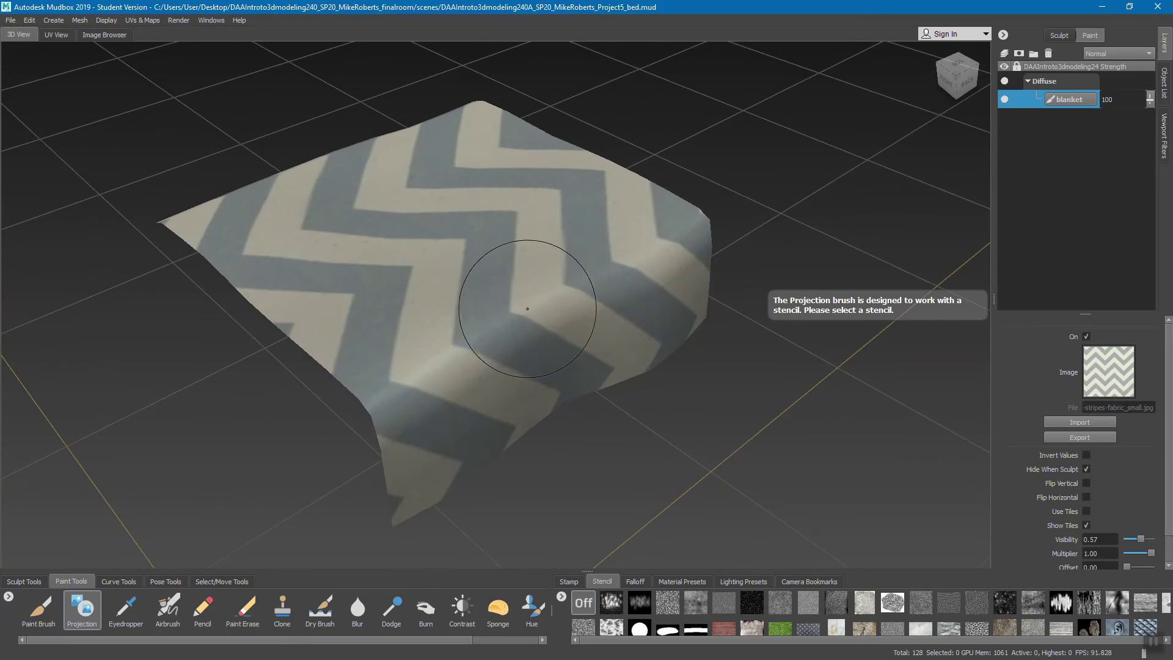
right_click(1075, 99)
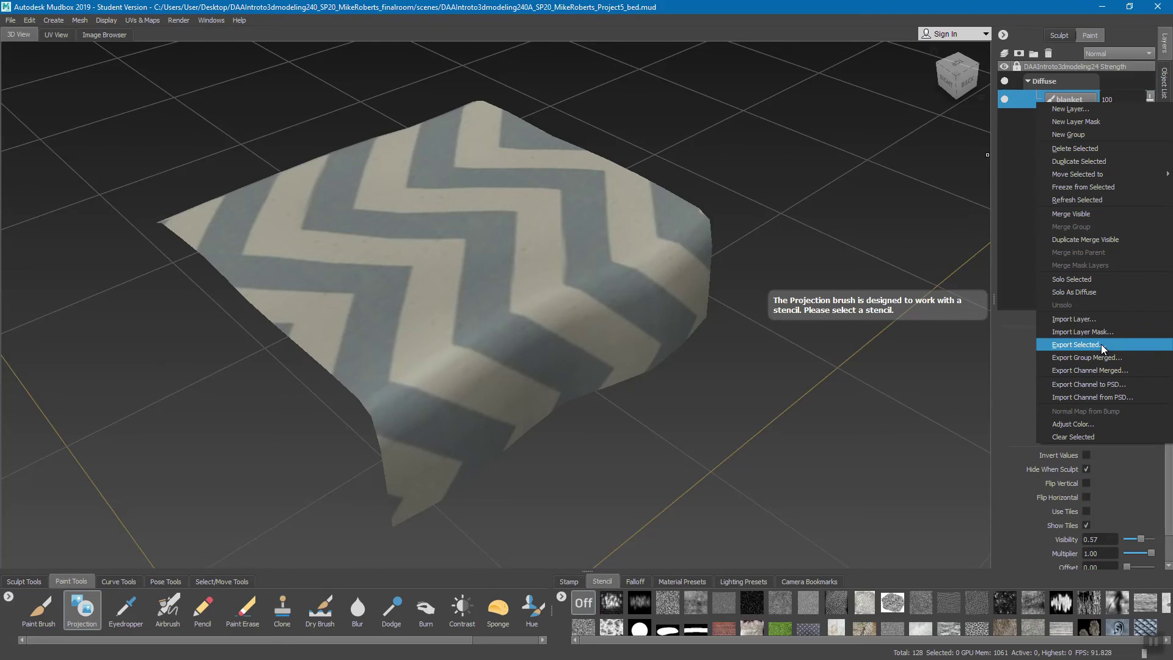
click(1087, 160)
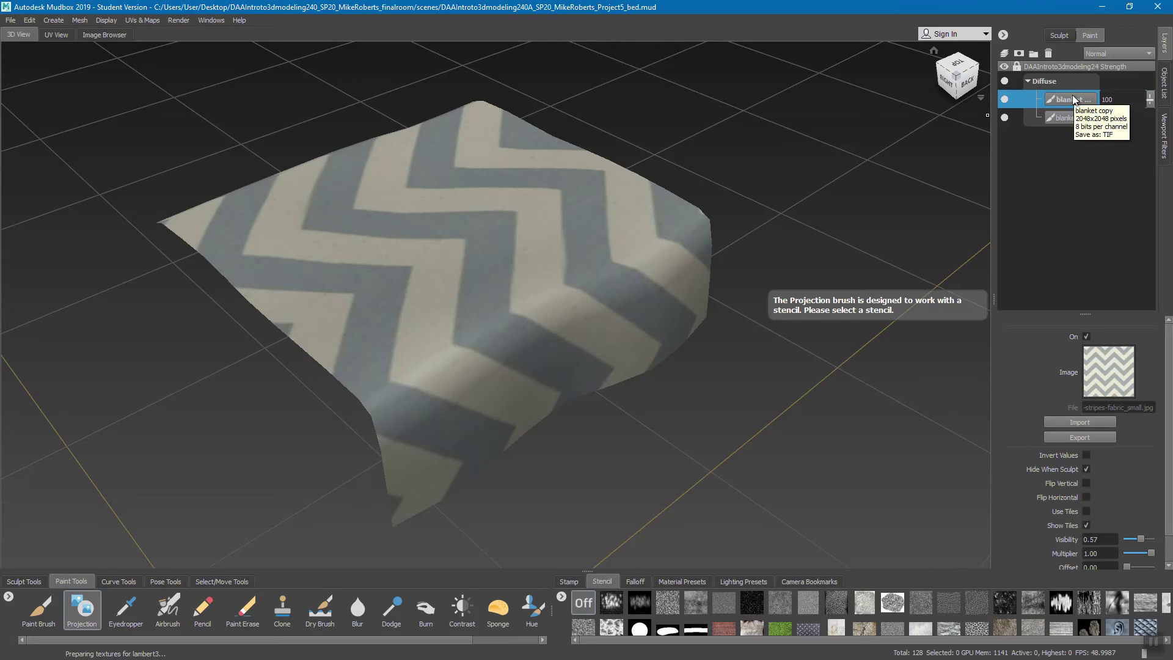
Move the duplicated blanket layer to the Bump Map channel and view its relief on the mesh
right_click(1072, 97)
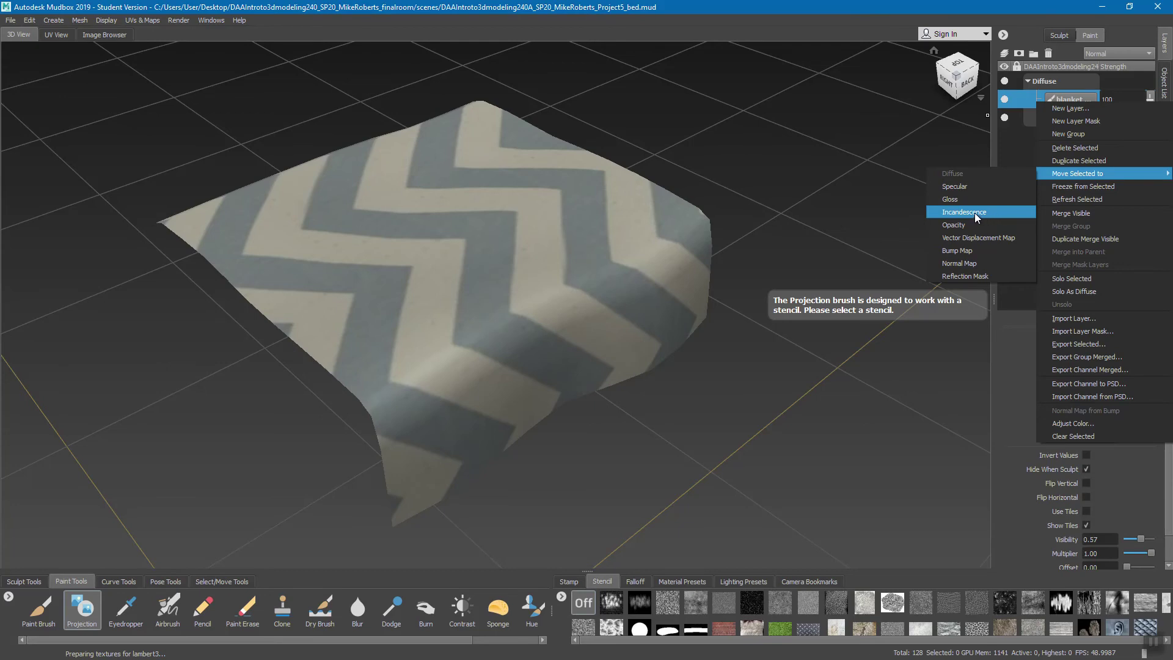
click(966, 252)
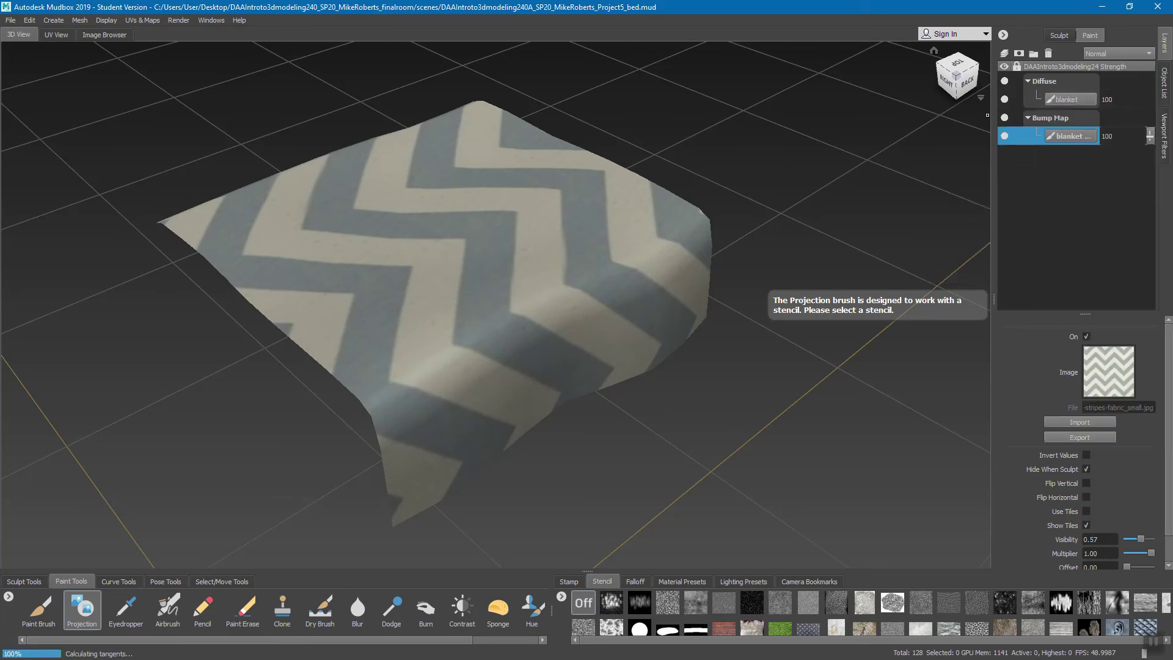
mouse_move(591, 354)
alt+mouse_down()
mouse_move(577, 314)
mouse_move(605, 282)
alt+mouse_up()
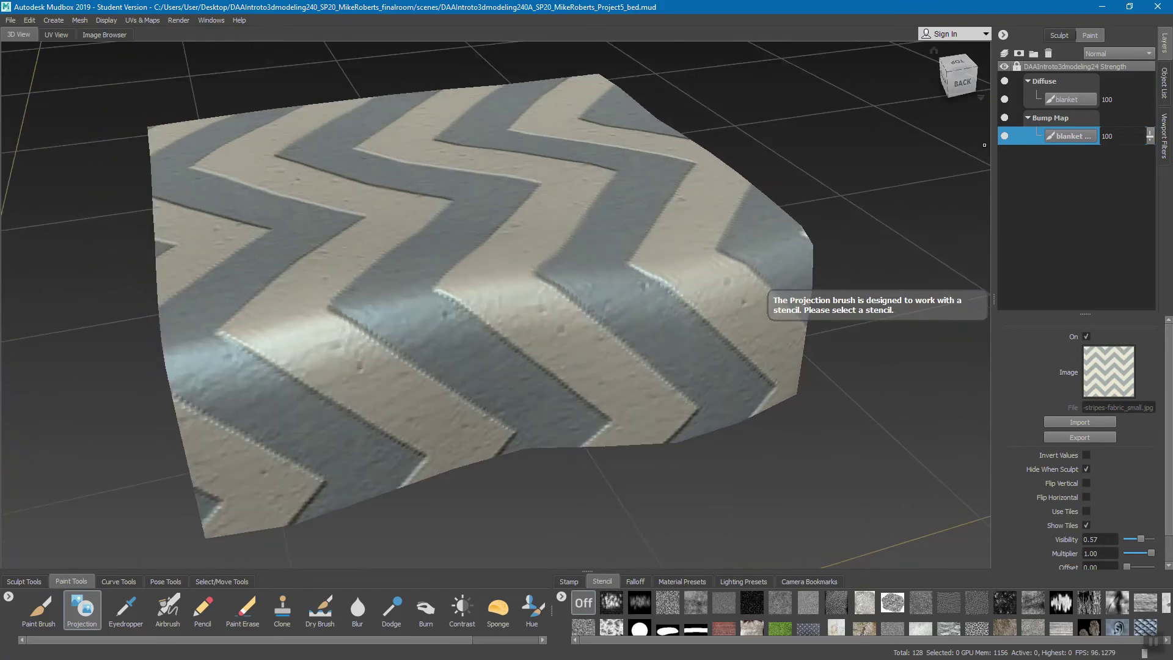
Hide the blanket's diffuse layer and examine the bump map's zigzag edges up close
click(1004, 99)
alt+drag(823, 185, 580, 276)
alt+drag(484, 204, 600, 230)
scroll(601, 229, up, 8)
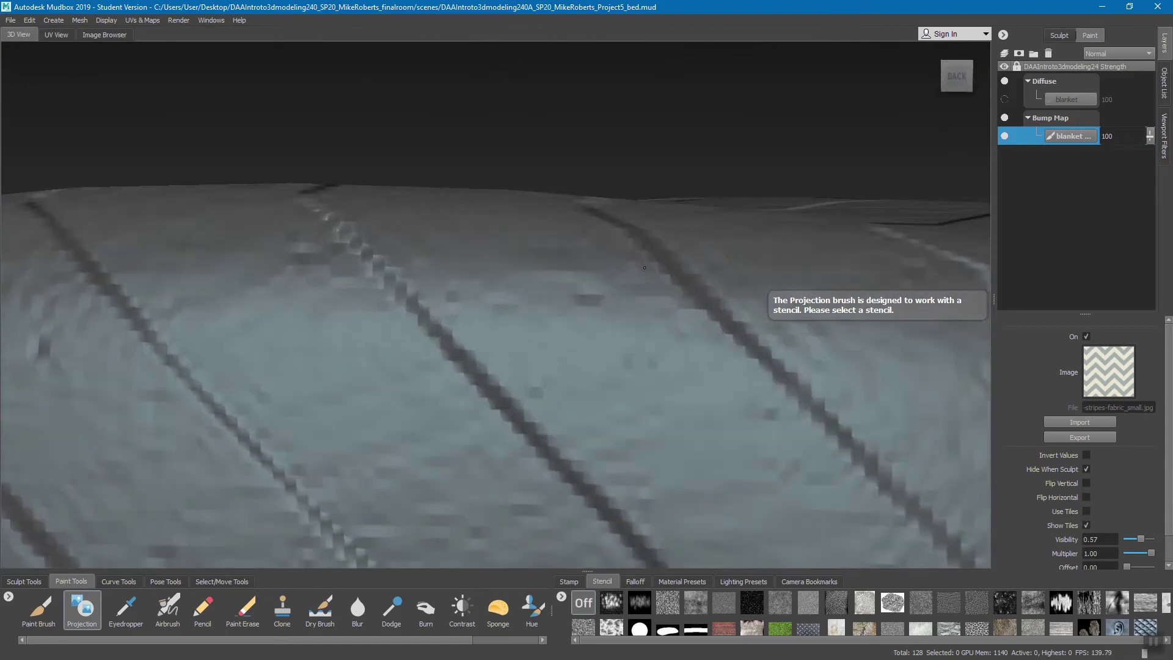
scroll(605, 234, up, 1)
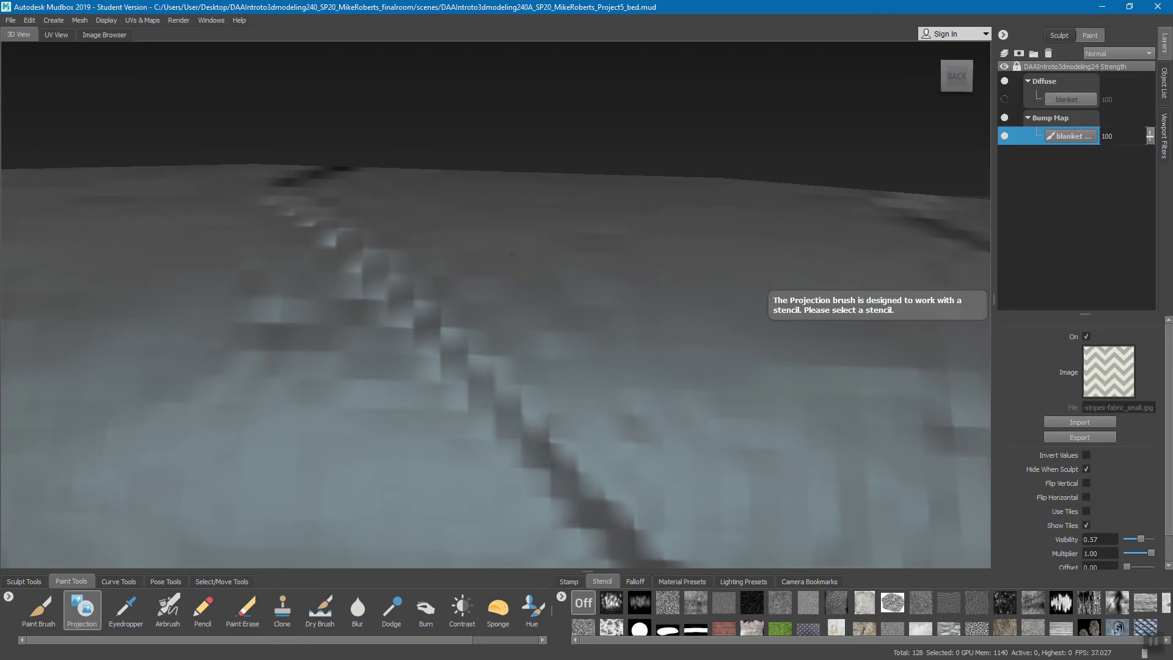
alt+right_drag(586, 195, 306, 290)
mouse_move(306, 290)
alt+mouse_down()
mouse_move(499, 258)
mouse_move(464, 245)
alt+mouse_up()
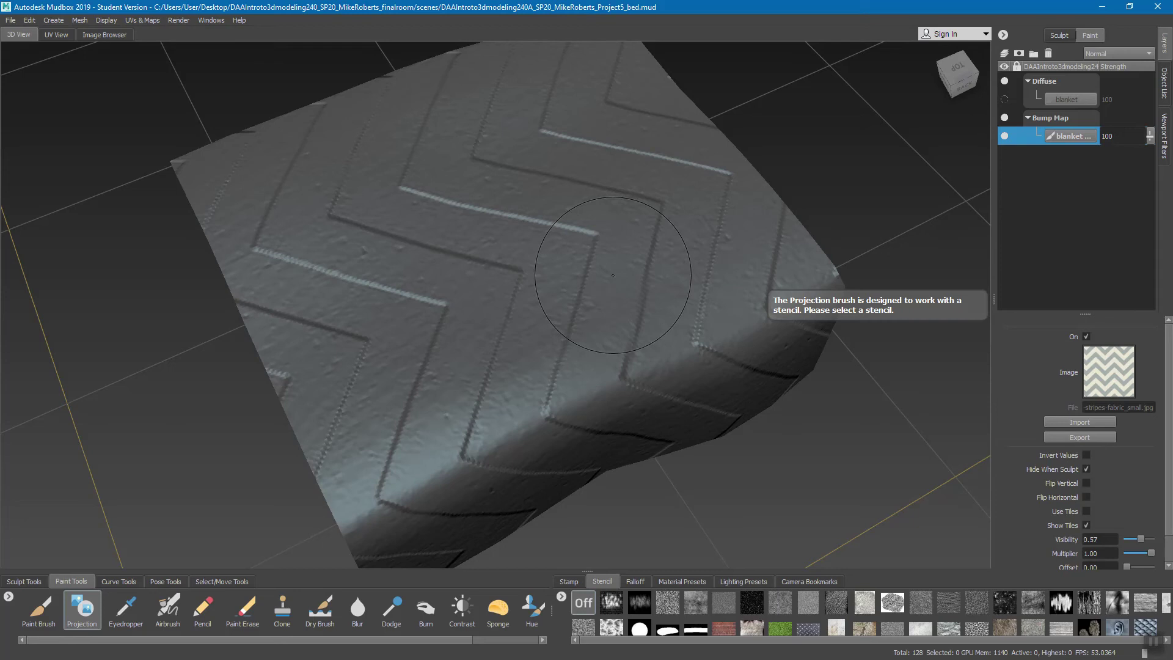
Examine the bump map's shading across the blanket's surface and its side profile from different angles
alt+drag(563, 328, 586, 323)
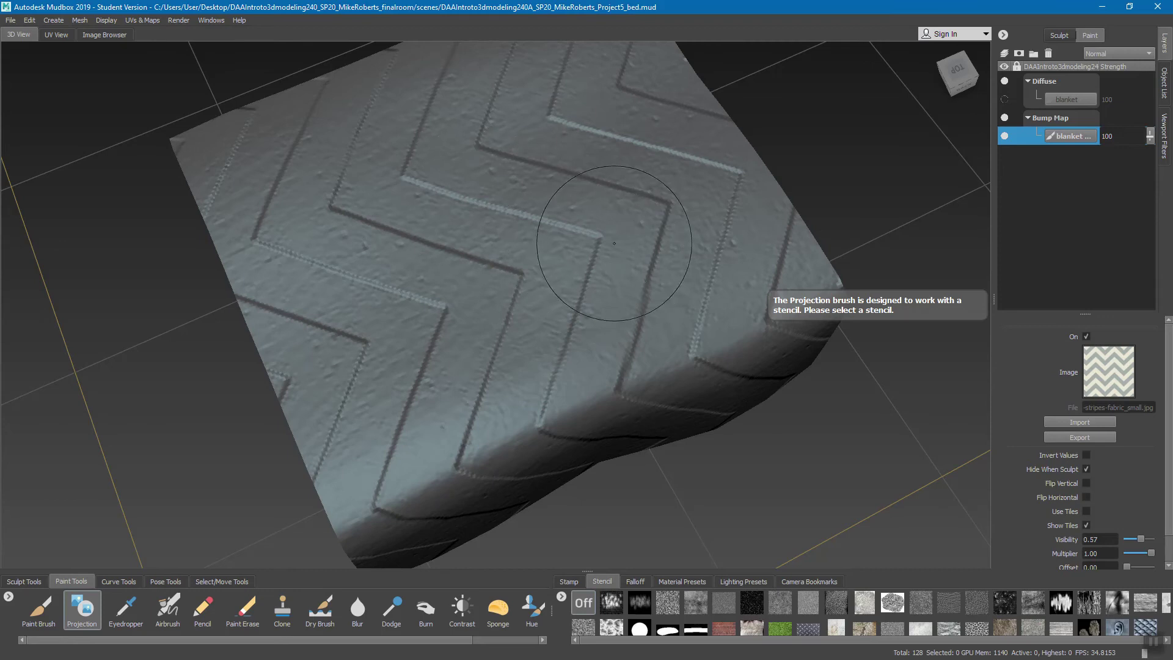
alt+drag(562, 288, 586, 245)
alt+drag(501, 221, 528, 278)
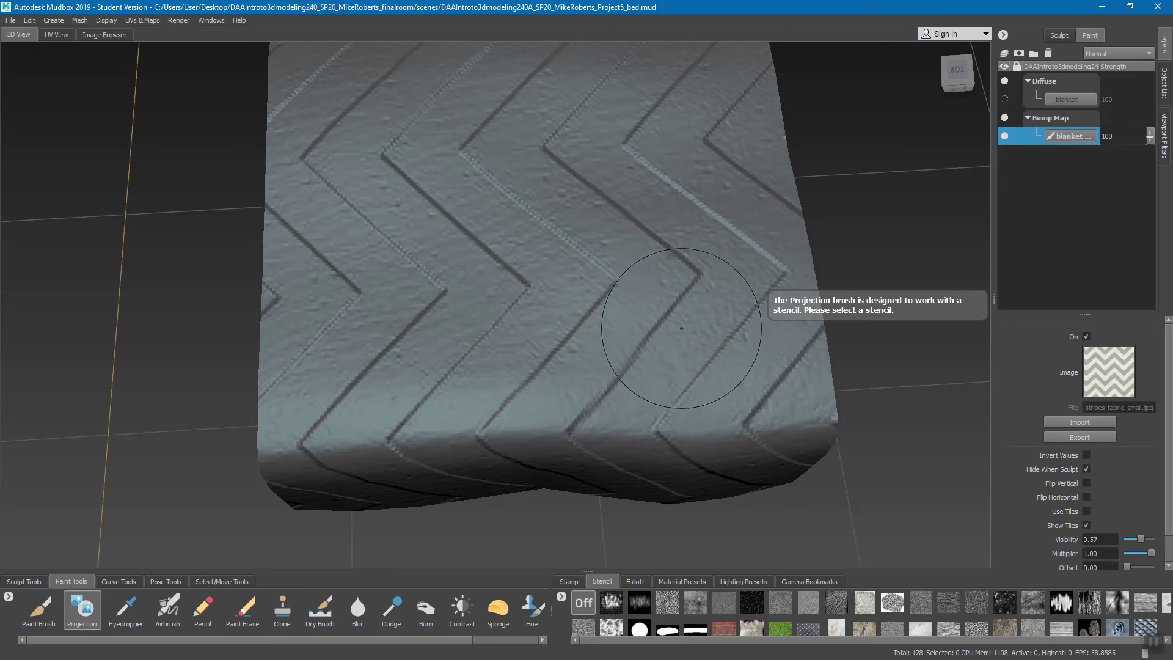
mouse_move(617, 340)
alt+mouse_down()
mouse_move(647, 305)
mouse_move(680, 333)
alt+mouse_up()
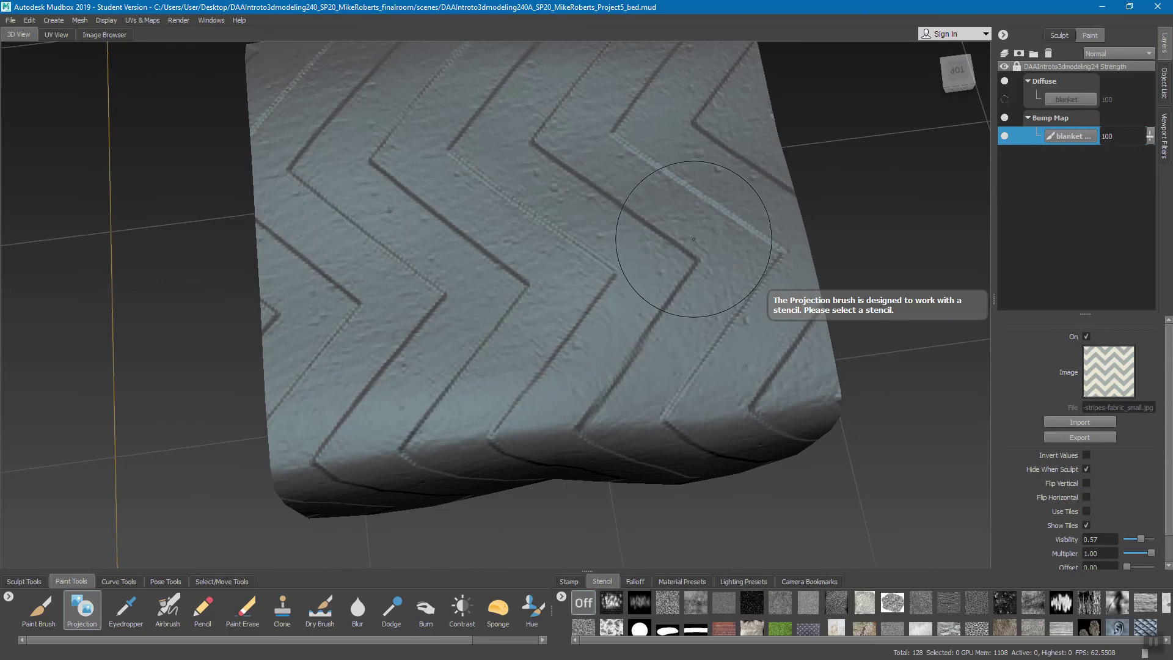
alt+drag(685, 319, 693, 328)
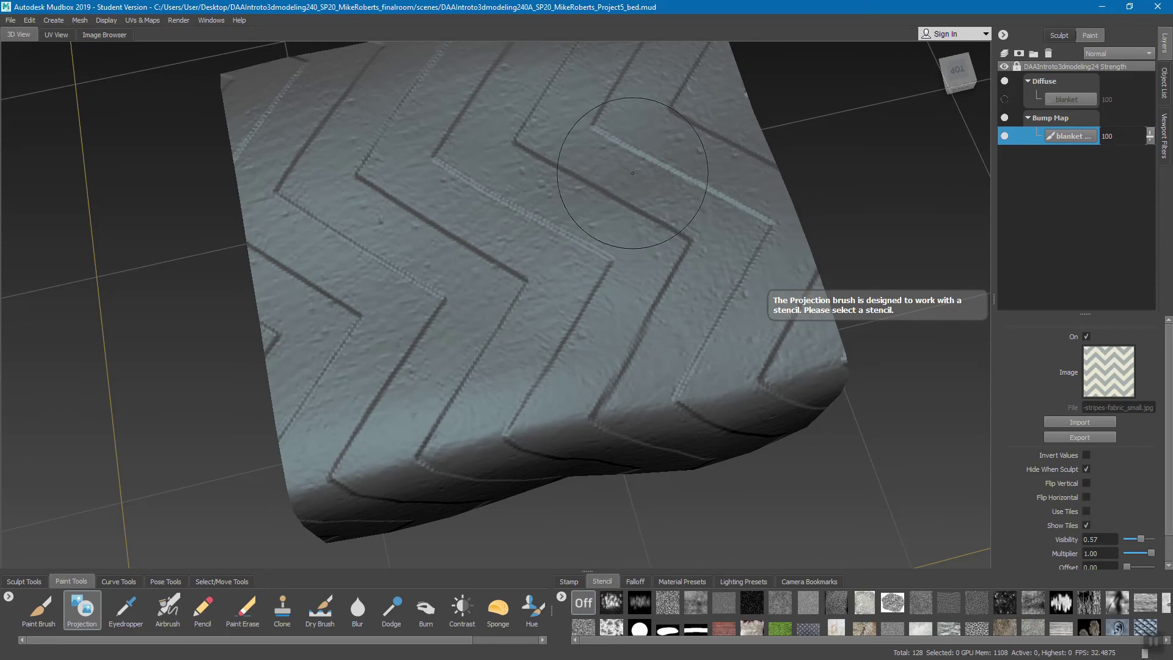
alt+drag(624, 351, 593, 342)
mouse_move(592, 333)
alt+mouse_down()
mouse_move(634, 283)
mouse_move(608, 285)
mouse_move(627, 285)
alt+mouse_up()
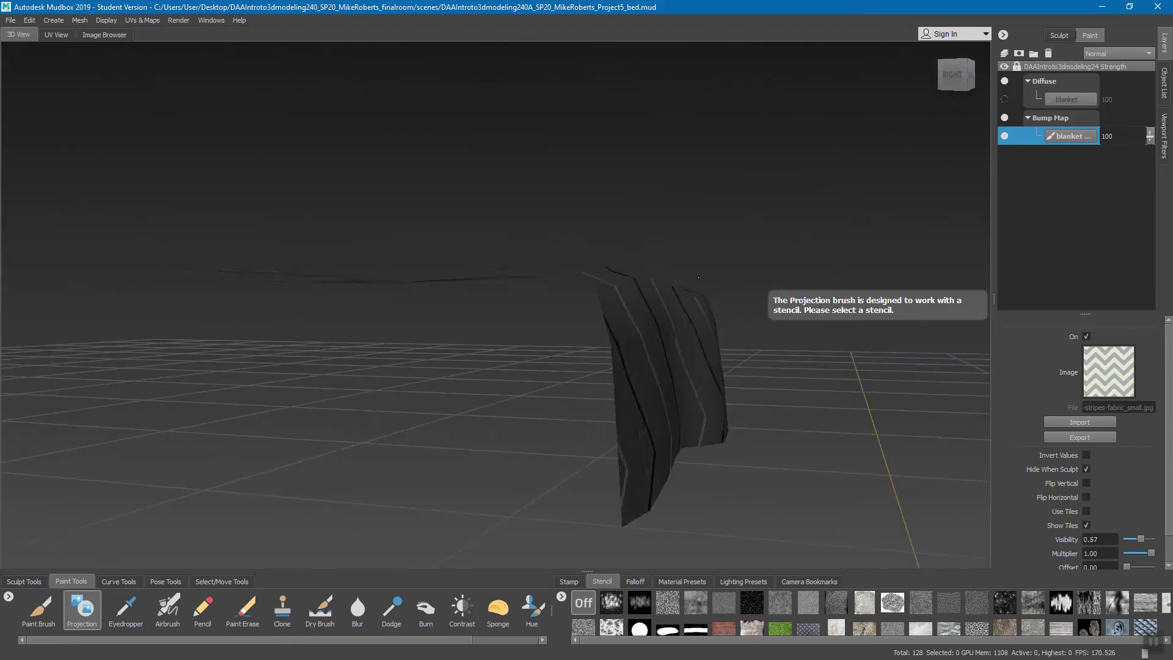
alt+drag(698, 277, 578, 430)
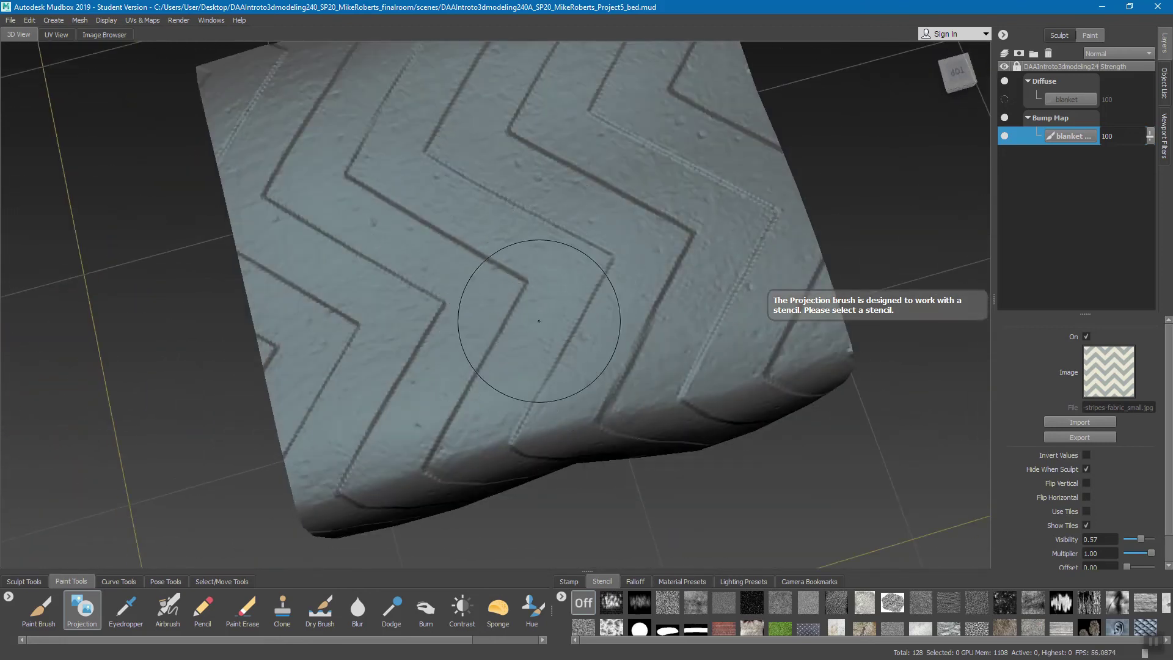
Turn the blanket's diffuse layer back on and set its bump map layer's strength to 57
alt+drag(541, 354, 525, 333)
click(1004, 99)
mouse_move(611, 318)
alt+mouse_down()
mouse_move(581, 282)
mouse_move(486, 278)
alt+mouse_up()
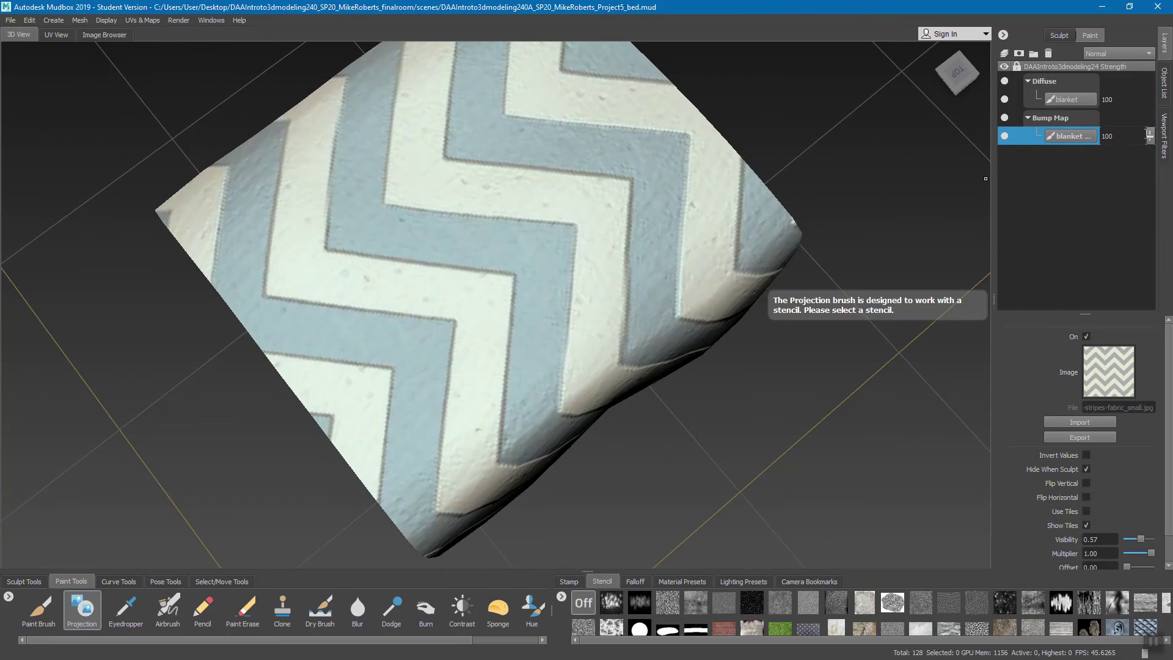
click(1149, 135)
drag(1150, 135, 1154, 168)
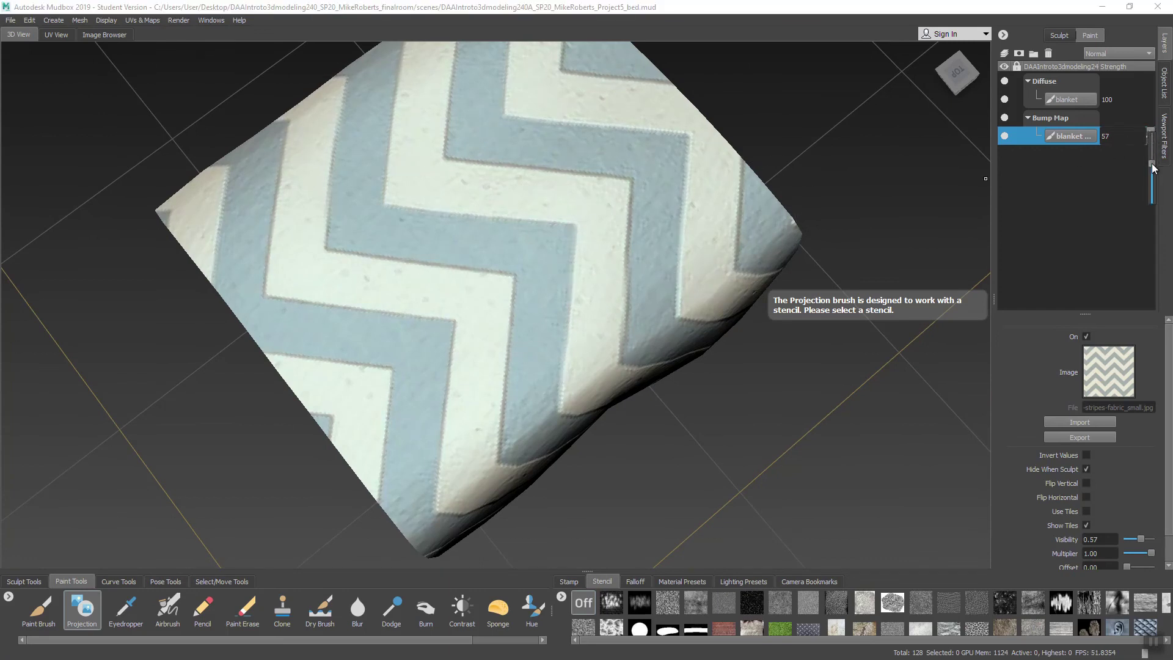
mouse_move(530, 221)
alt+mouse_down()
mouse_move(515, 162)
mouse_move(532, 202)
alt+mouse_up()
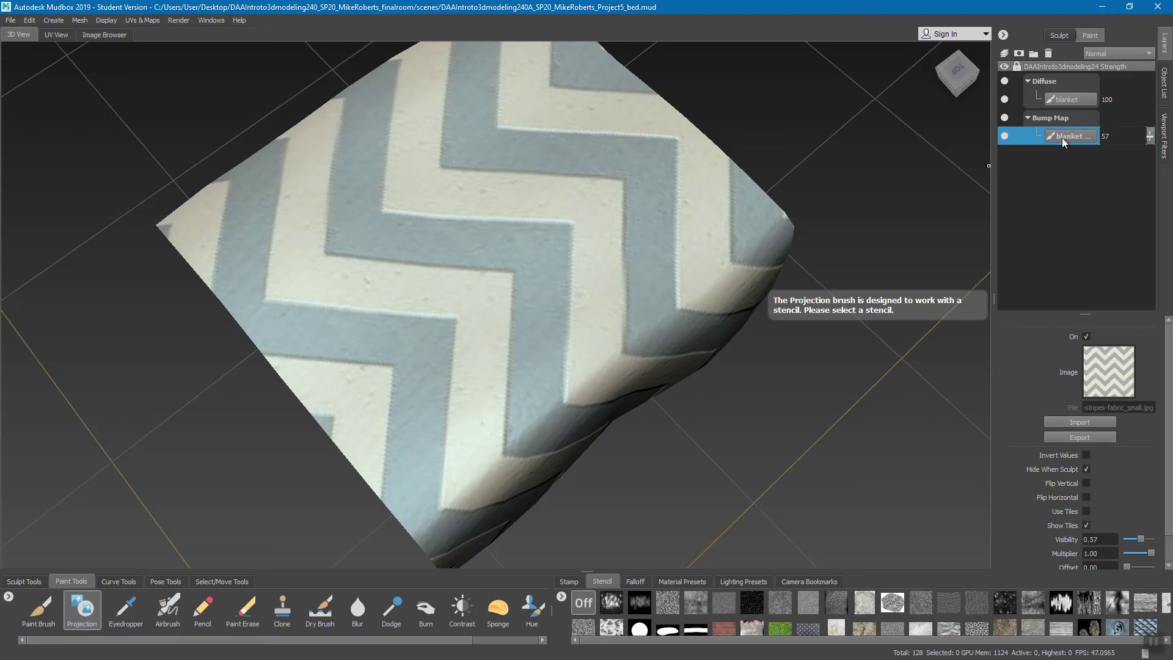
alt+drag(686, 215, 629, 209)
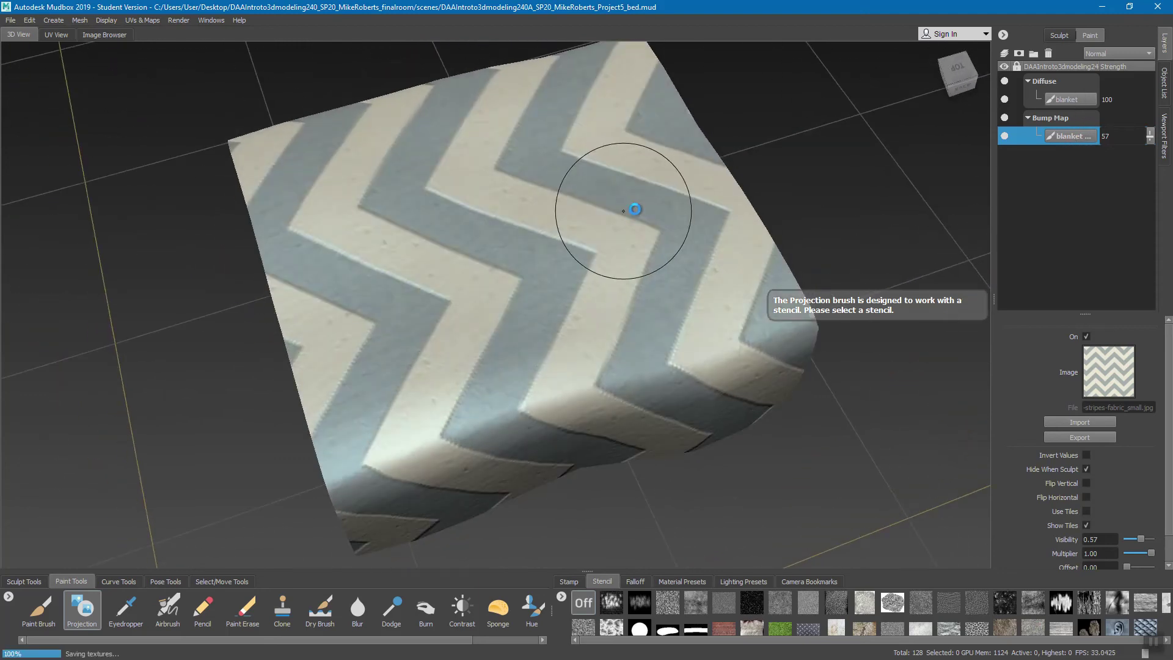
mouse_move(604, 268)
alt+mouse_down()
mouse_move(416, 236)
mouse_move(490, 303)
mouse_move(547, 317)
mouse_move(511, 236)
mouse_move(483, 220)
mouse_move(513, 241)
alt+mouse_up()
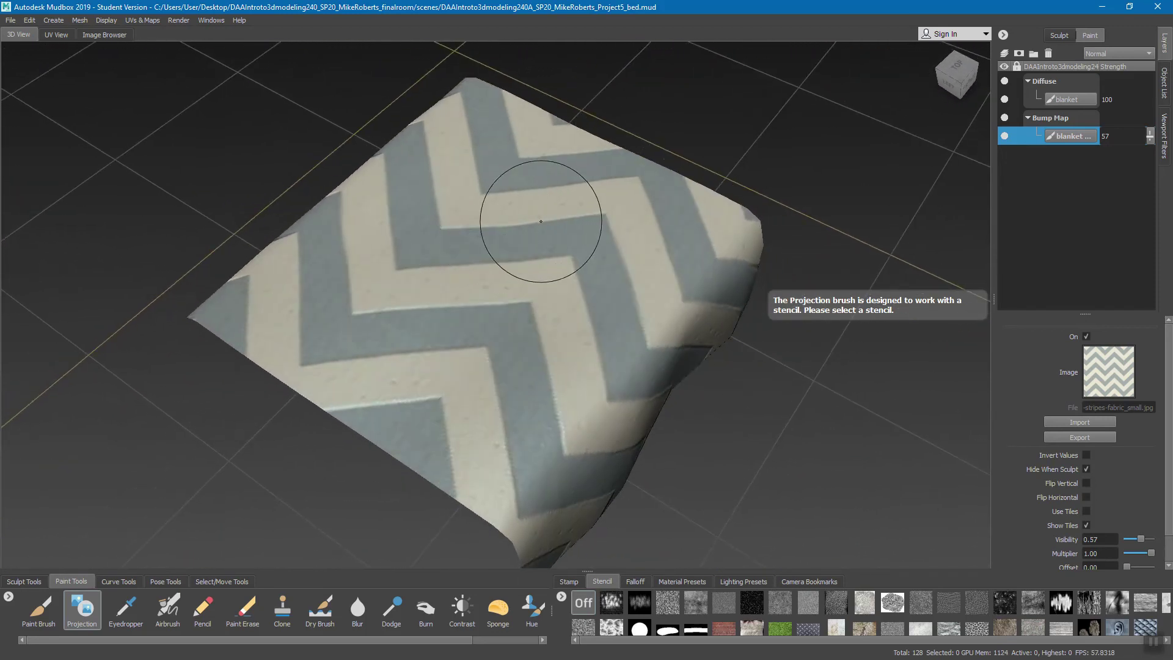
Show the pillow mesh, hide the blanket mesh, and select and frame the pillows
click(1164, 76)
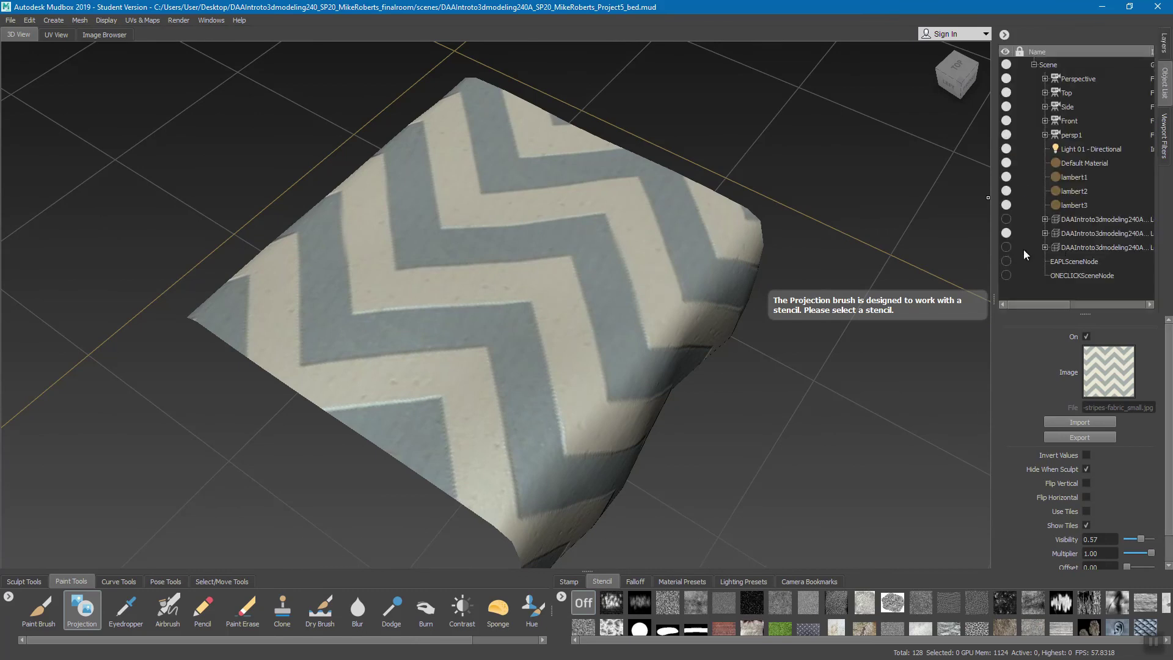
click(1006, 247)
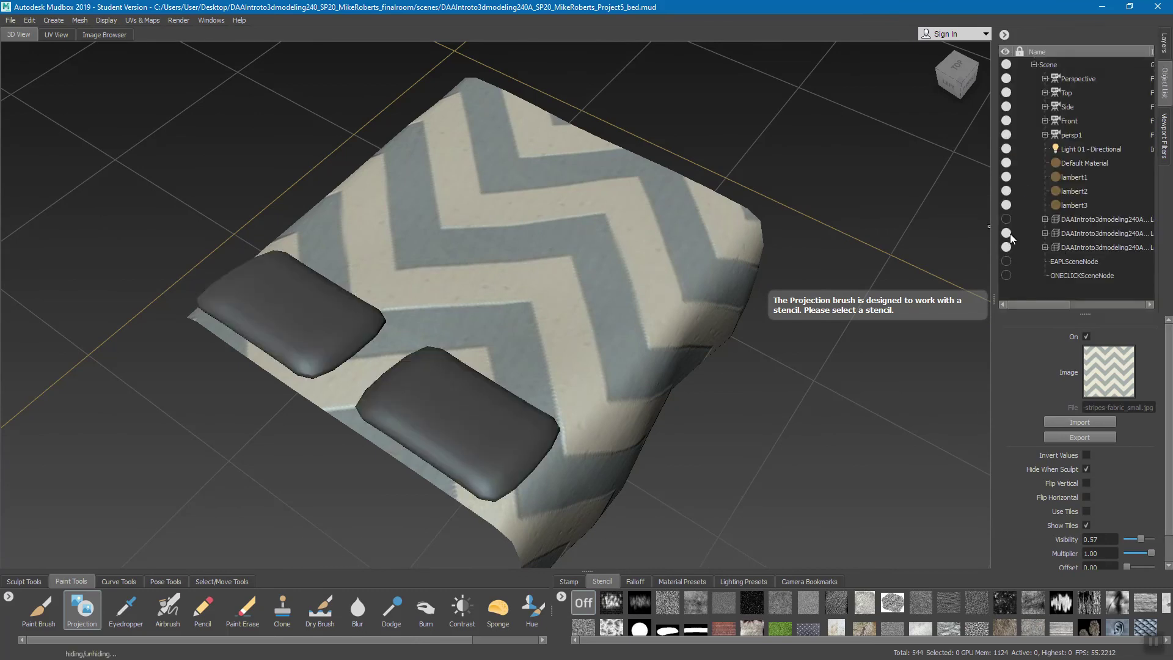
click(1006, 233)
alt+drag(742, 246, 548, 249)
click(1098, 247)
key(f)
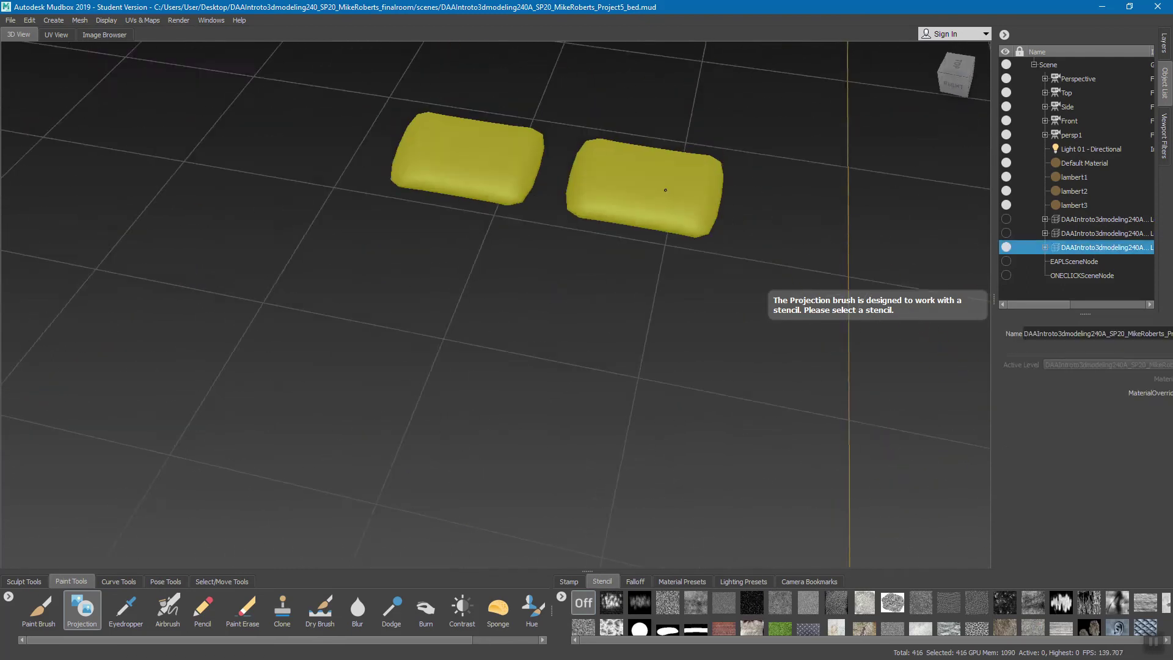
key(f)
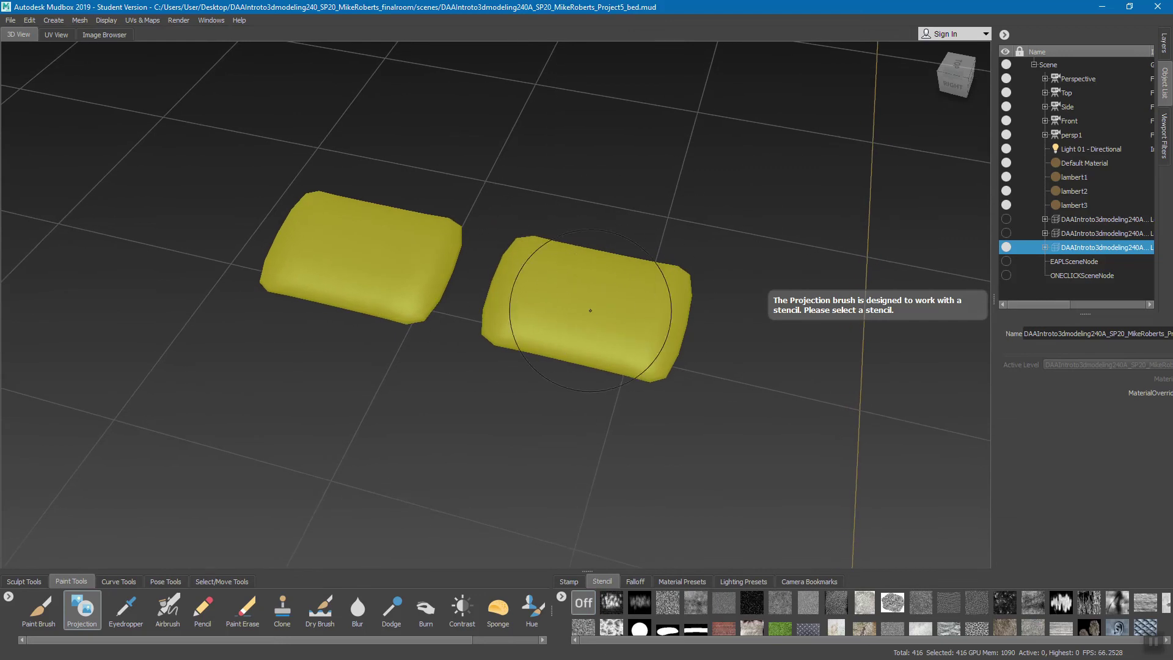
Create a 2048 paint layer named pillows in the Diffuse channel, saved as TIFF [8 bit, RGBA]
click(1163, 43)
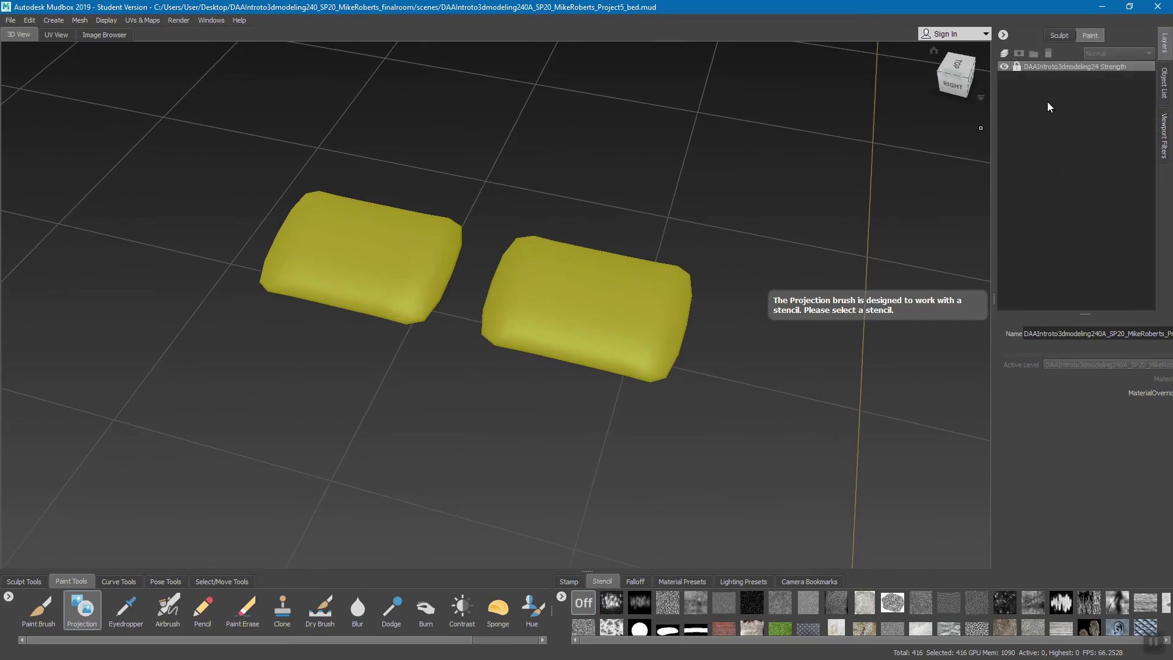
click(1004, 54)
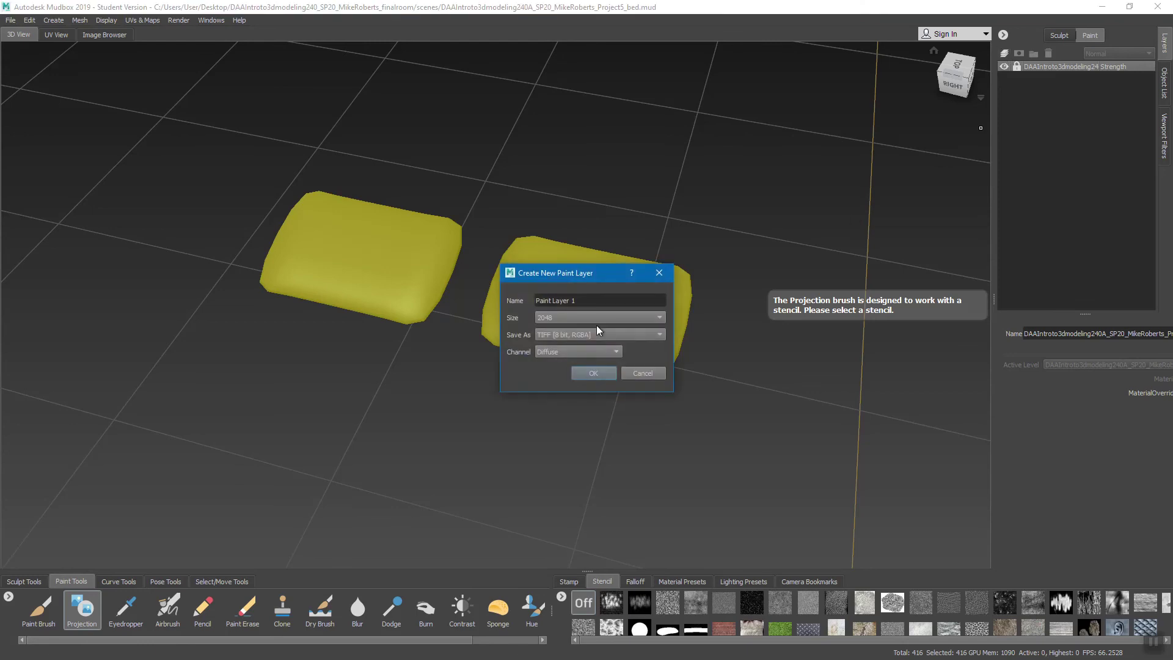
triple_click(585, 297)
text(pillows)
click(552, 350)
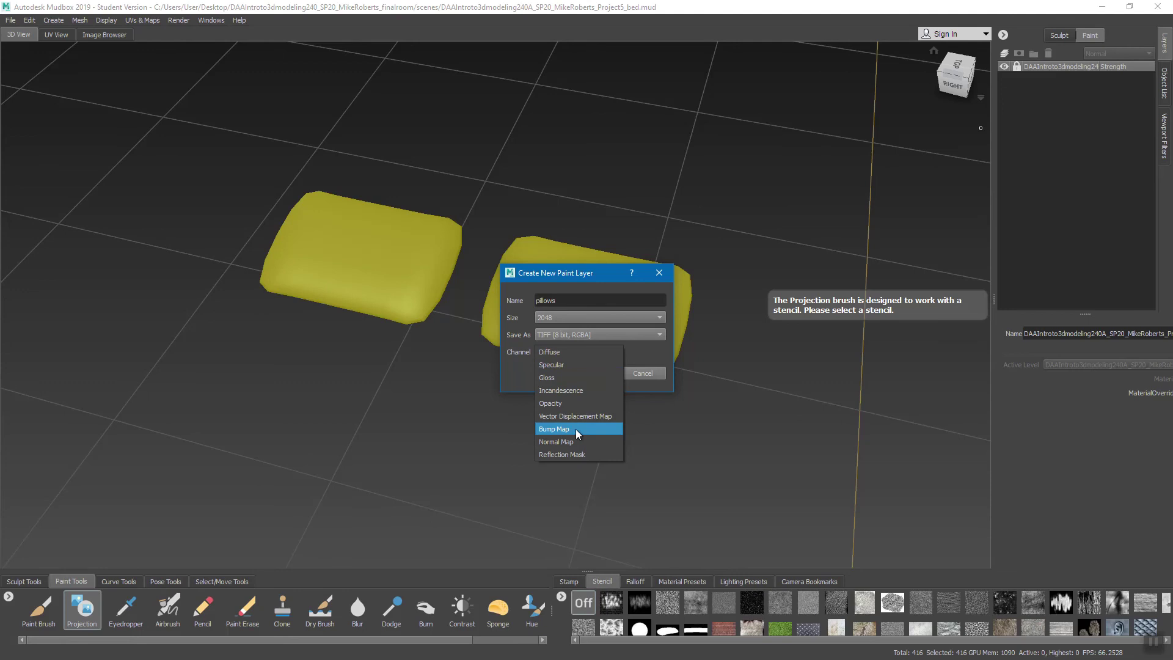
click(513, 370)
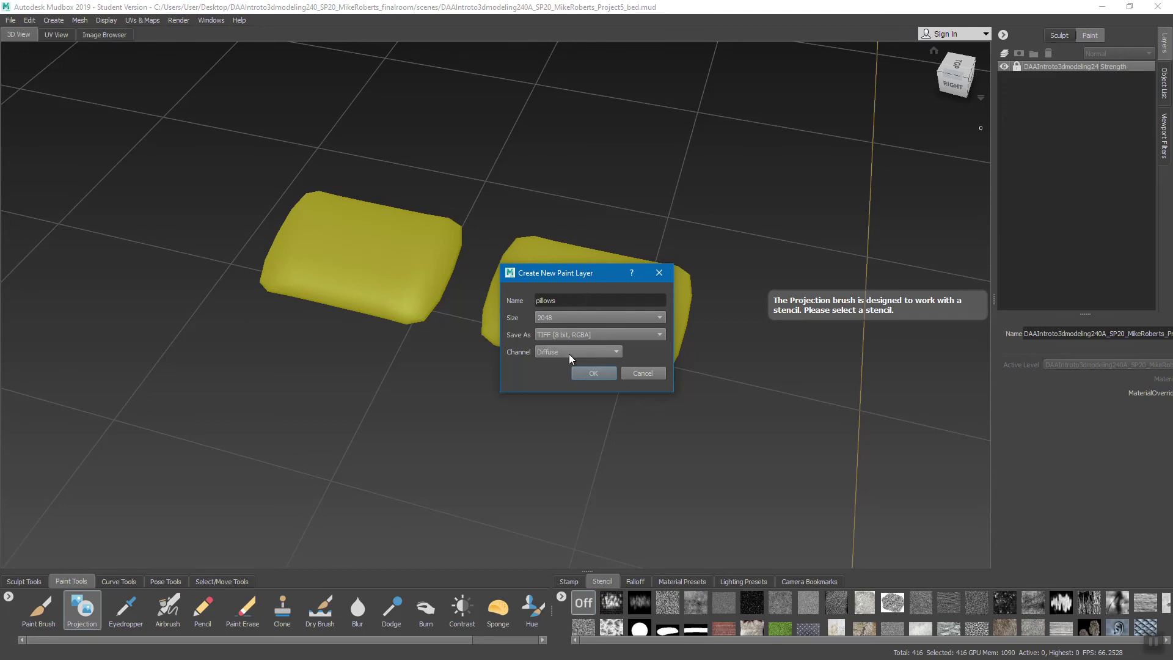
click(587, 372)
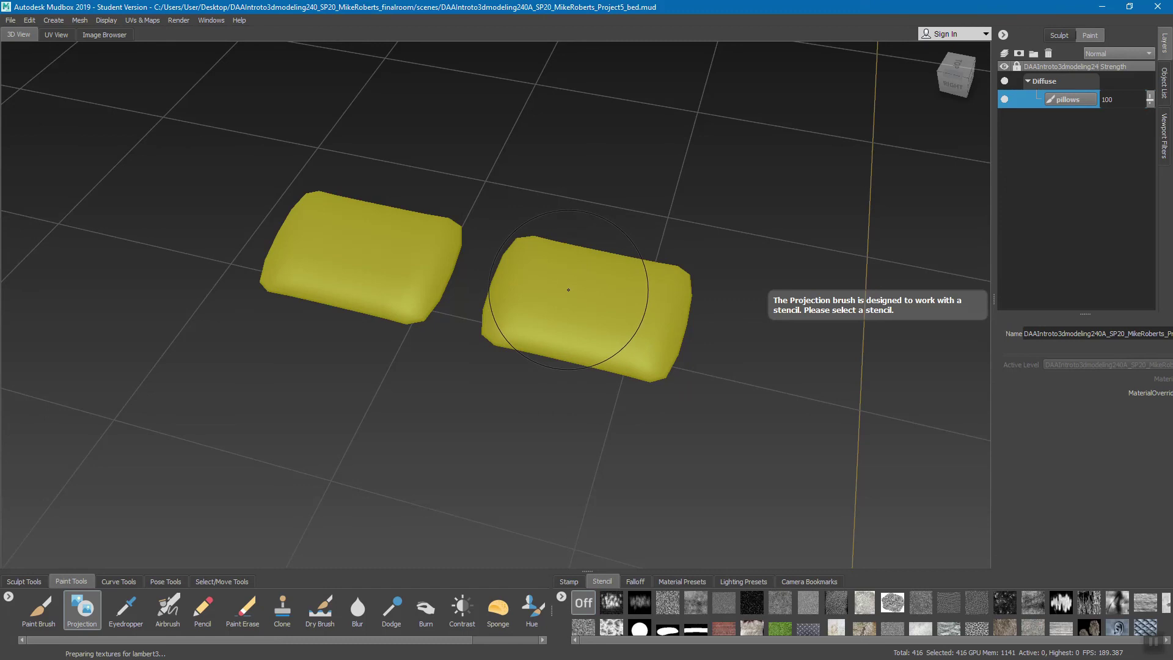
Deselect the pillow mesh so its surface shows without the selection highlight
mouse_move(563, 288)
alt+mouse_down()
mouse_move(566, 317)
mouse_move(602, 302)
alt+mouse_up()
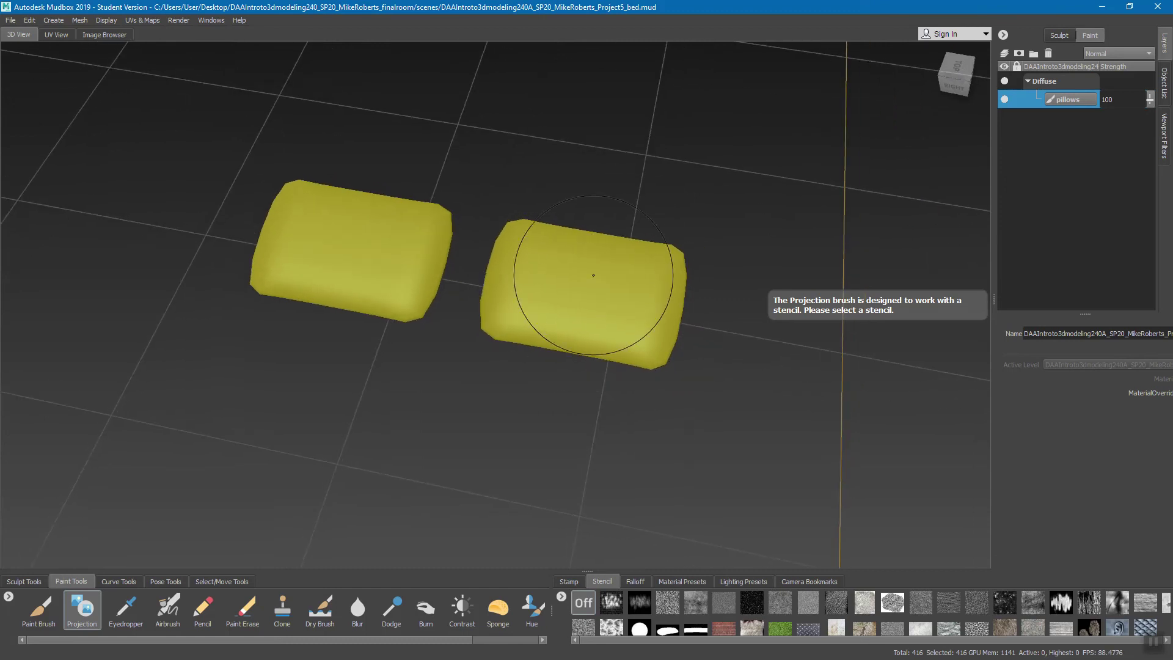
click(599, 315)
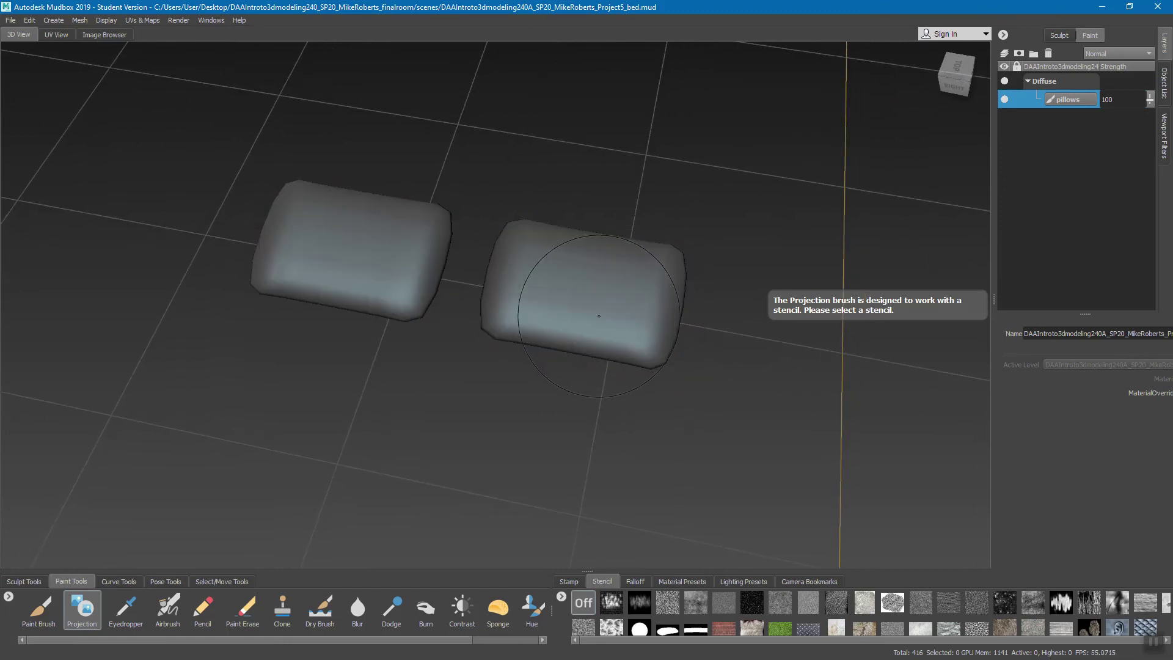
click(30, 22)
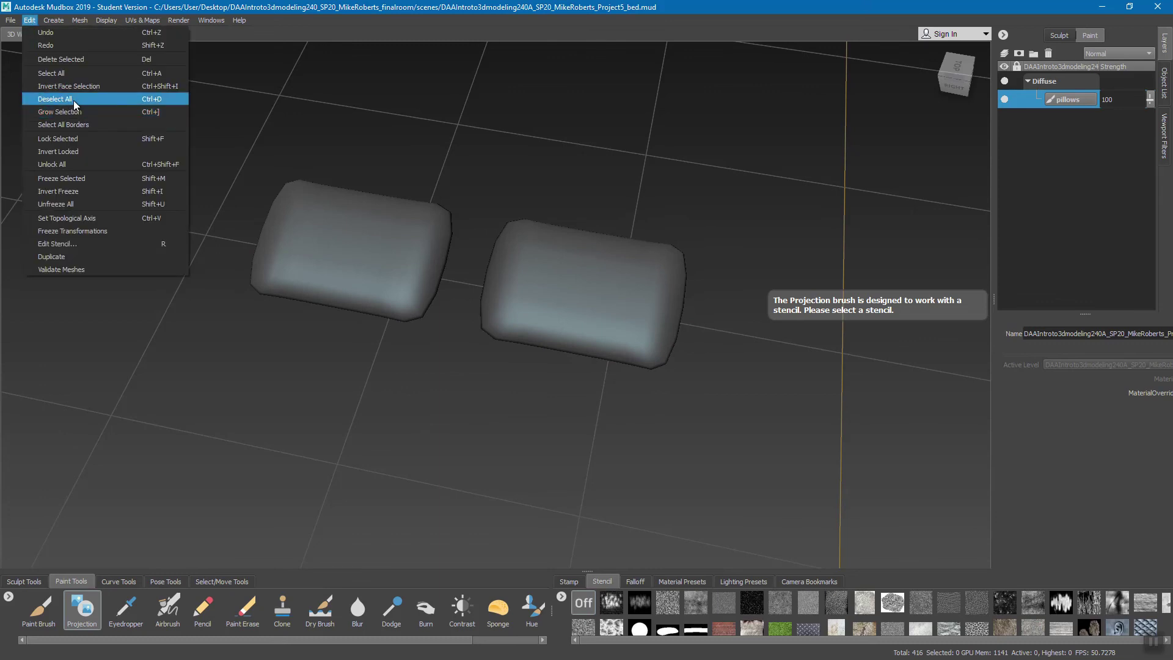
click(228, 110)
alt+drag(228, 110, 499, 223)
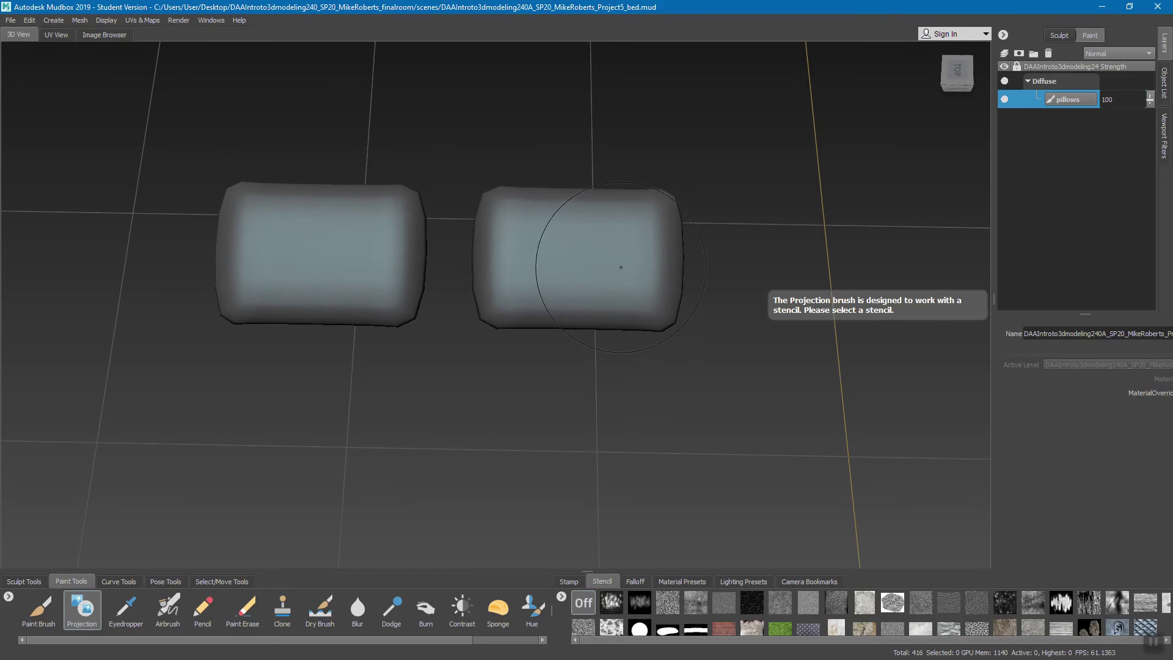
Flatten the pillow mesh to UV space and frame its four flat shells from the front
click(144, 21)
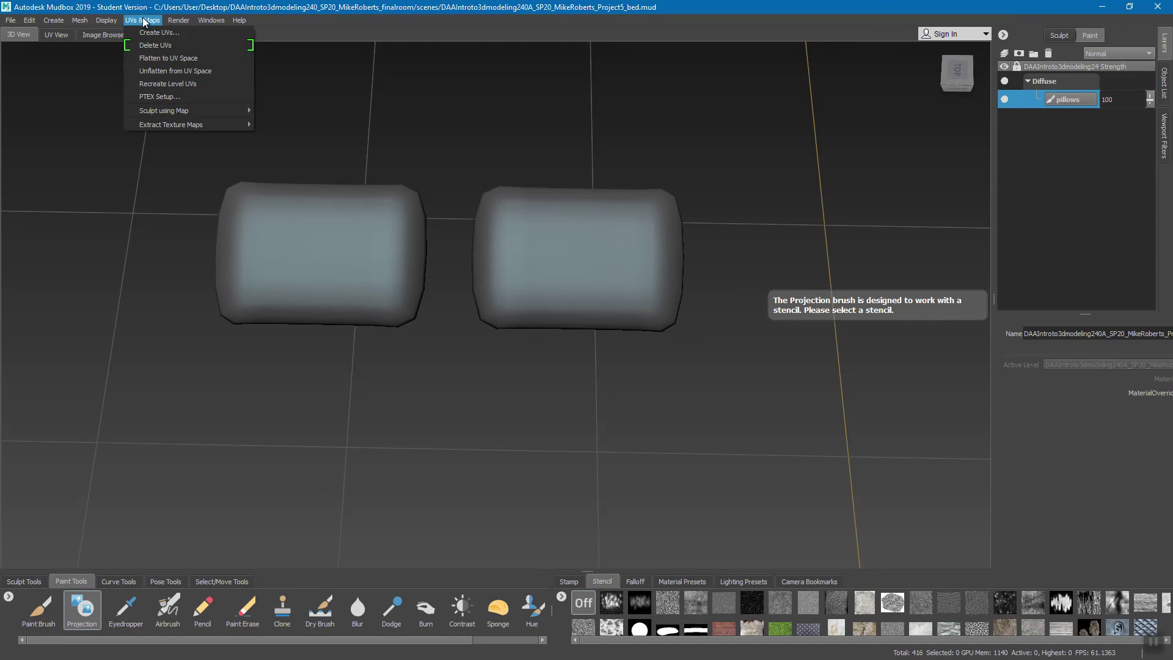
click(171, 58)
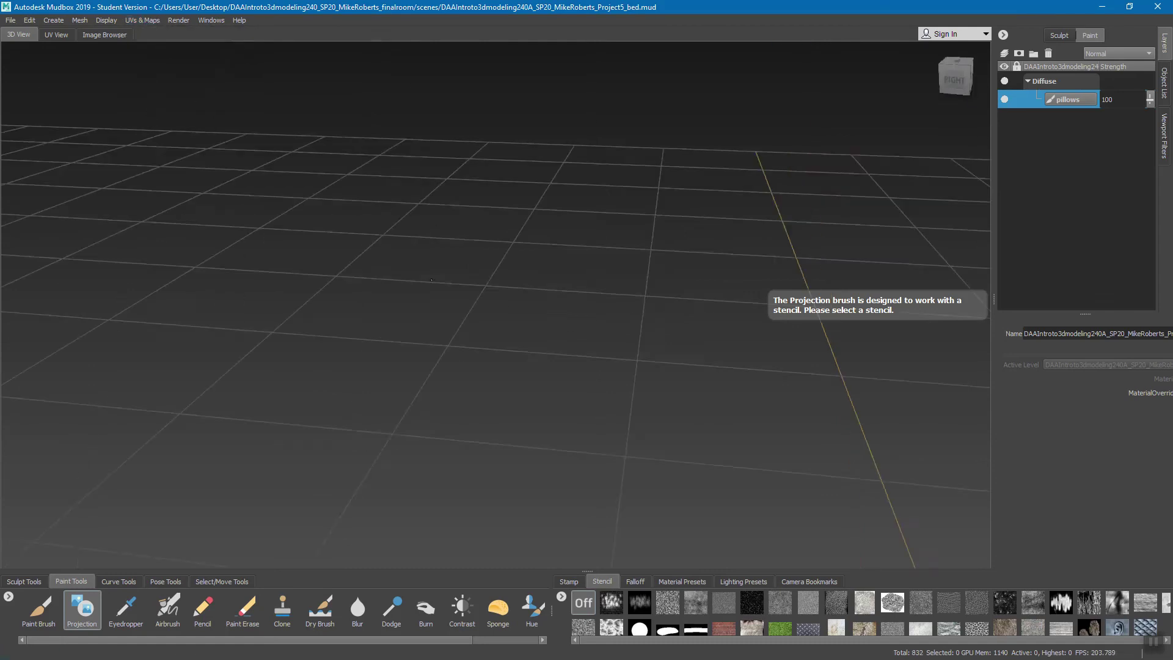
alt+drag(432, 323, 629, 374)
key(f)
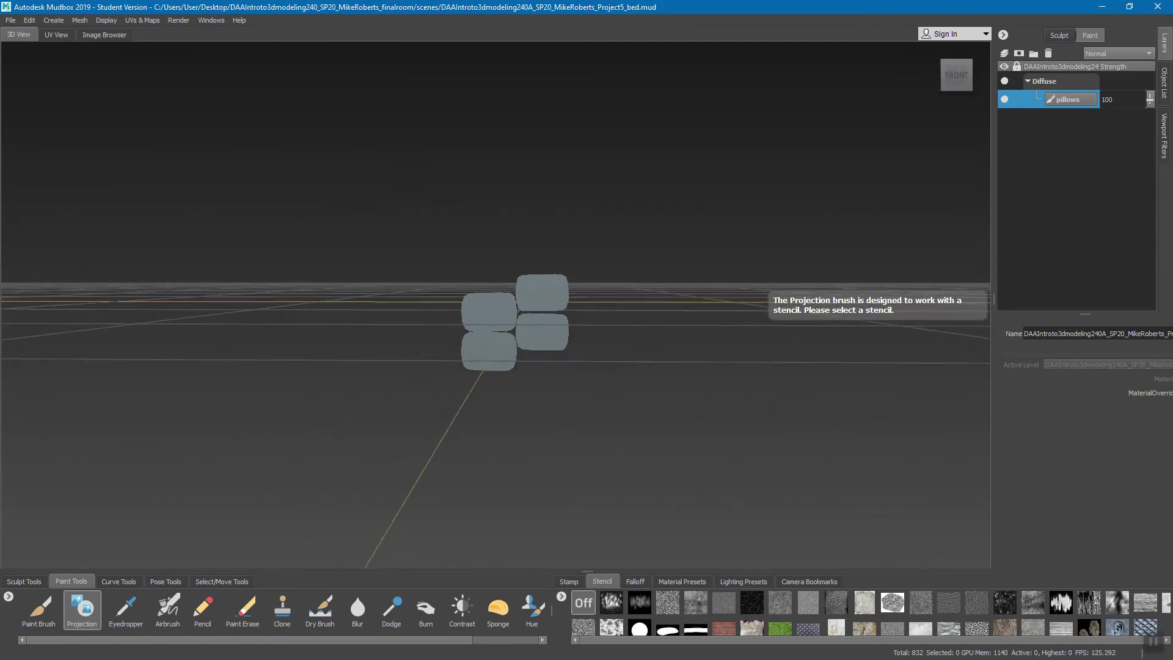
mouse_move(689, 357)
alt+mouse_down()
mouse_move(551, 323)
mouse_move(571, 333)
mouse_move(548, 335)
mouse_move(519, 299)
mouse_move(415, 354)
mouse_move(226, 492)
alt+mouse_up()
Choose the Projection brush and set textures-large-253.jpg from the fabrics folder as its stencil
click(70, 607)
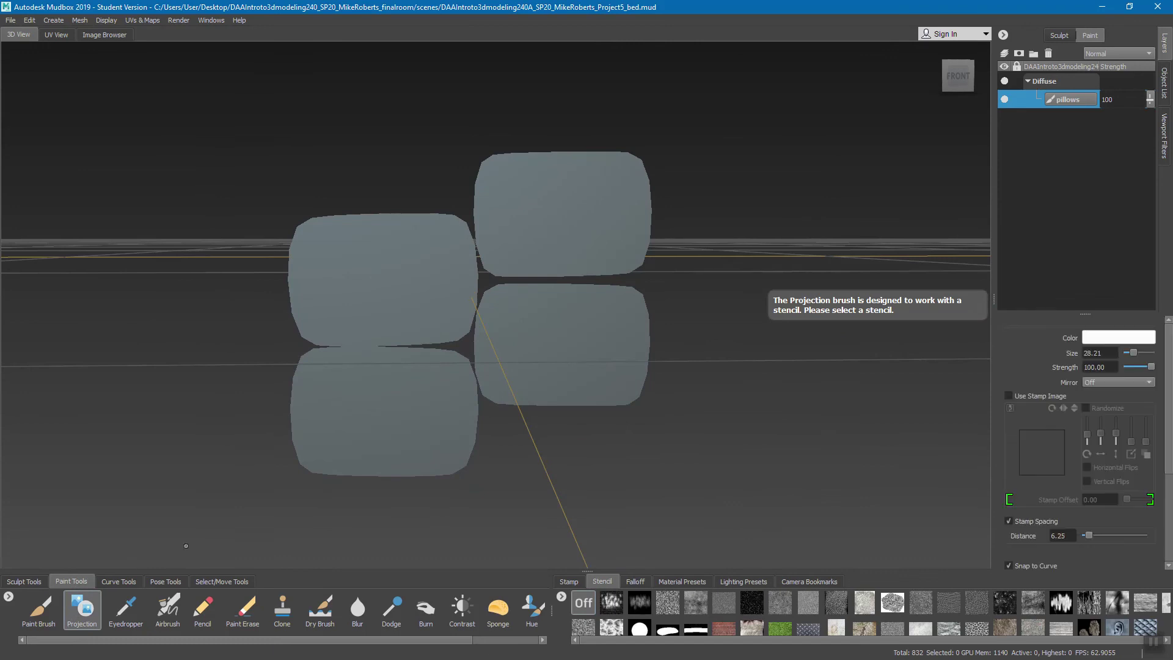
click(104, 35)
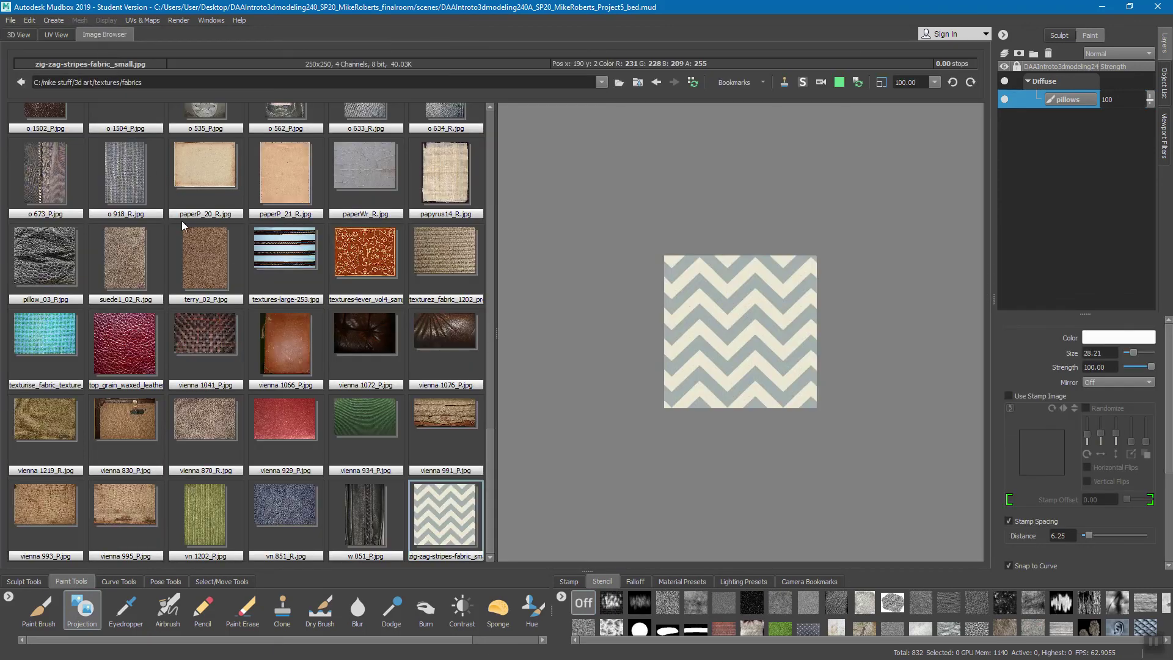
click(285, 261)
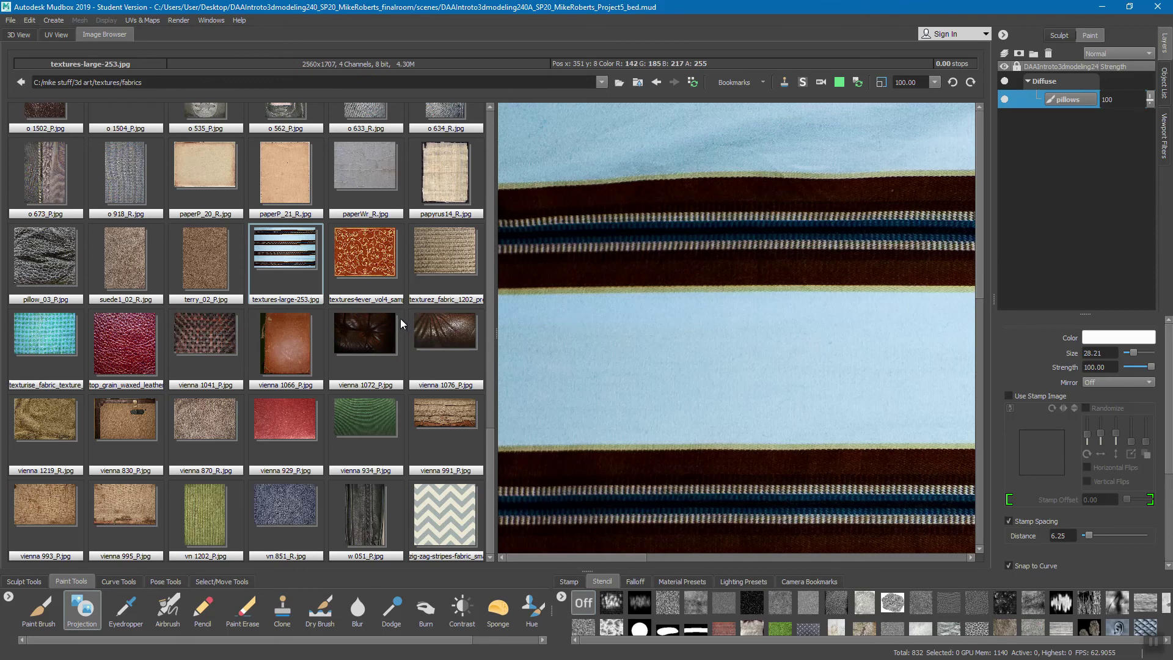
scroll(401, 323, up, 1)
scroll(413, 299, up, 5)
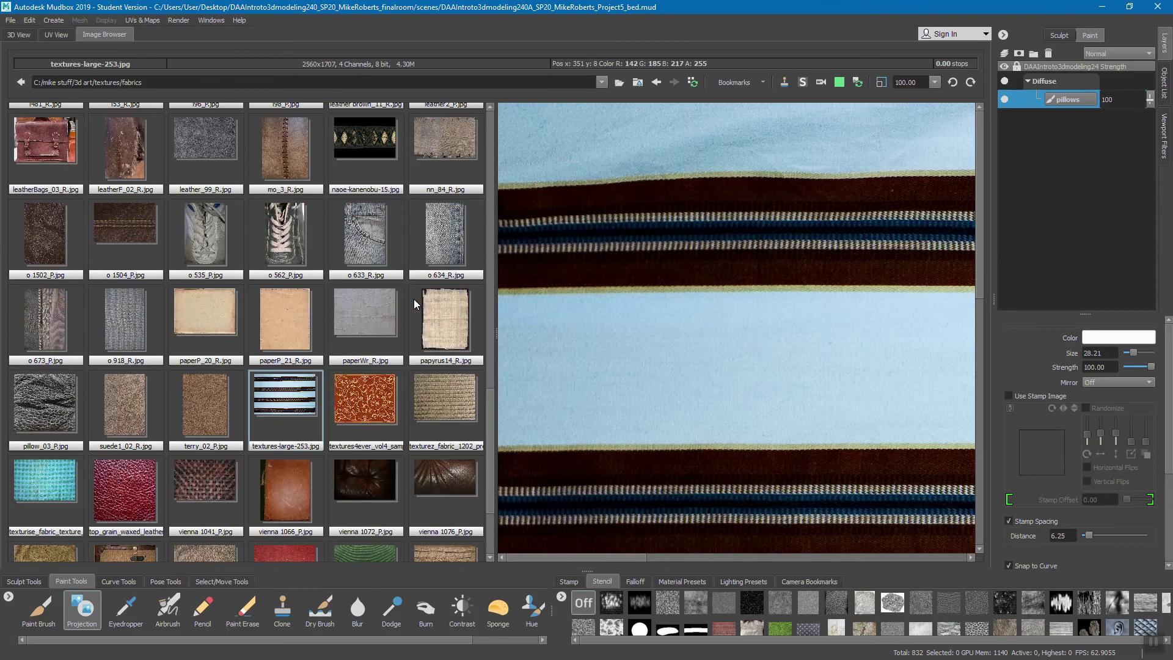
scroll(414, 304, up, 6)
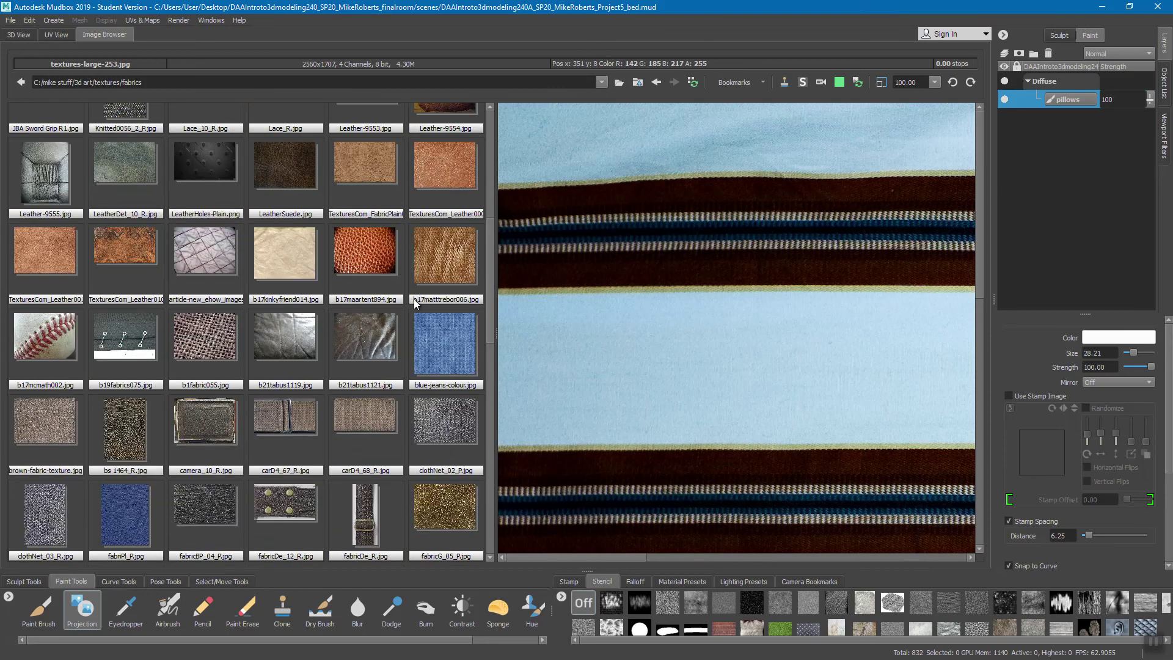
scroll(414, 304, up, 2)
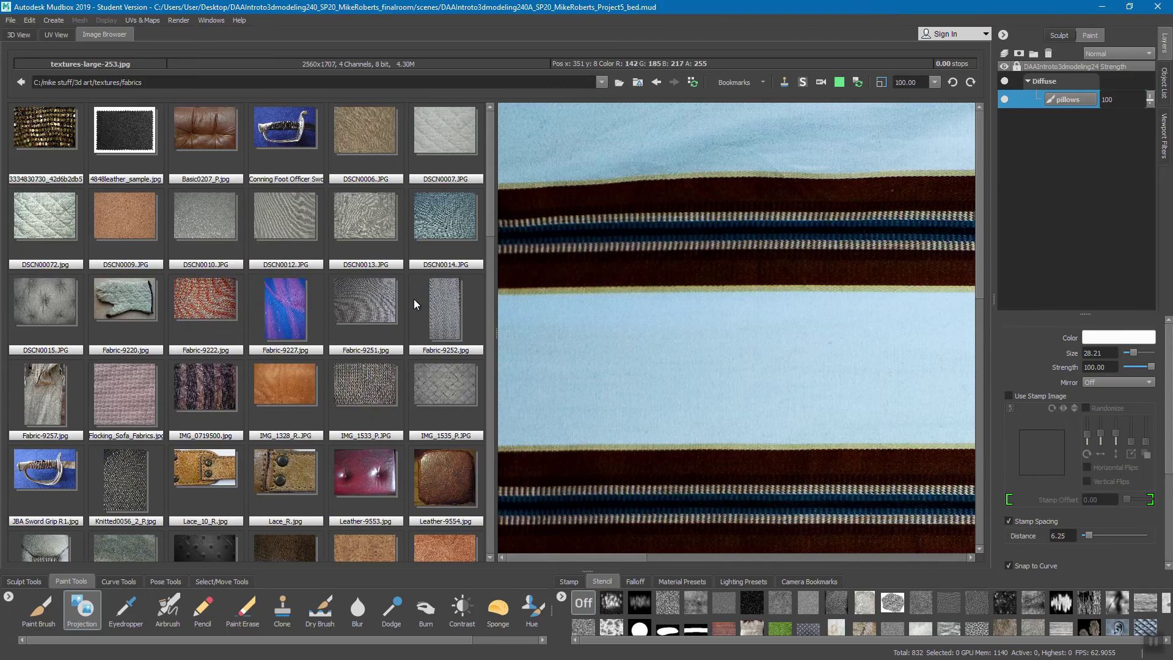
scroll(413, 301, down, 5)
scroll(413, 299, down, 15)
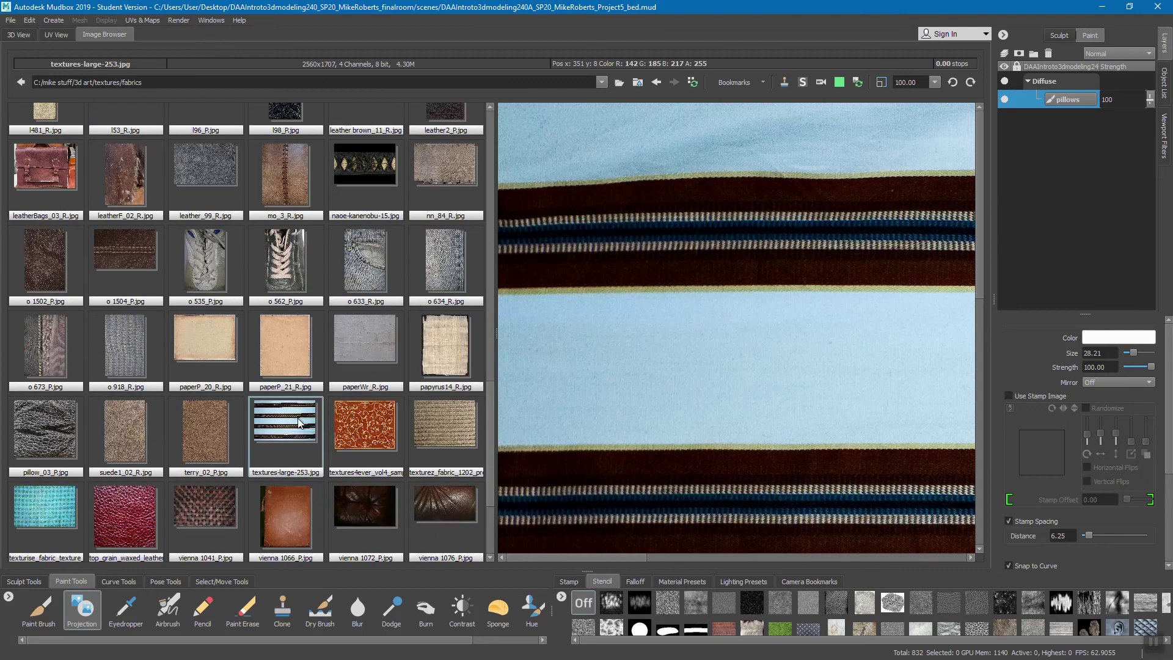
click(802, 85)
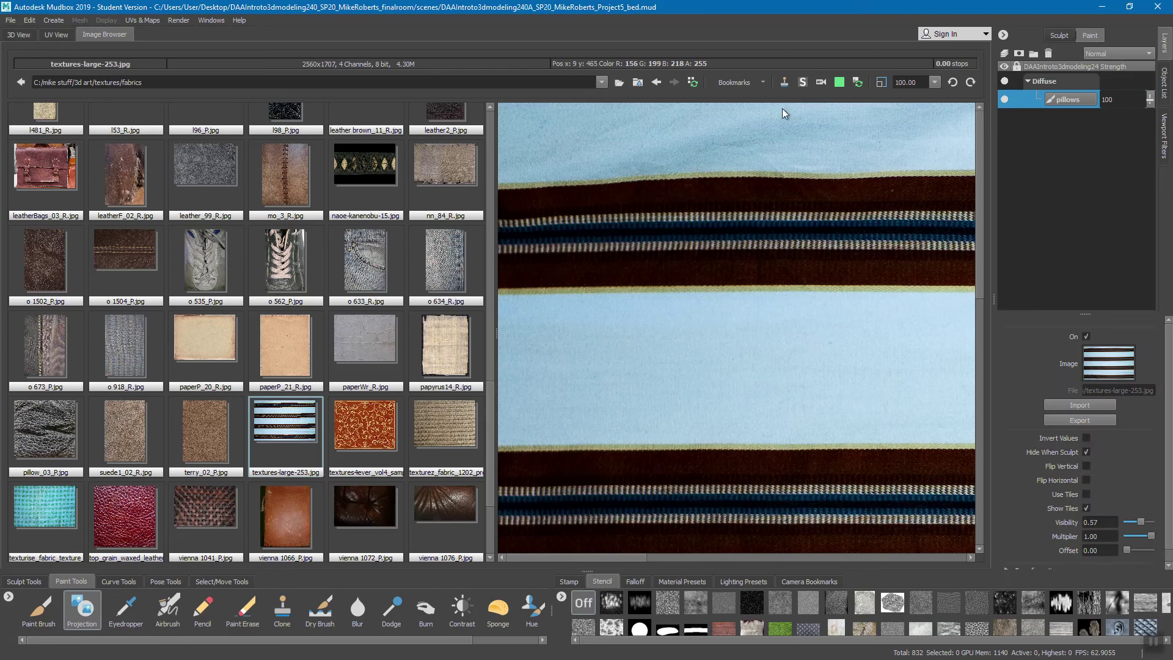
Scale and align the striped stencil over the upper-left pillow shell and project the fabric across that whole shell
click(20, 35)
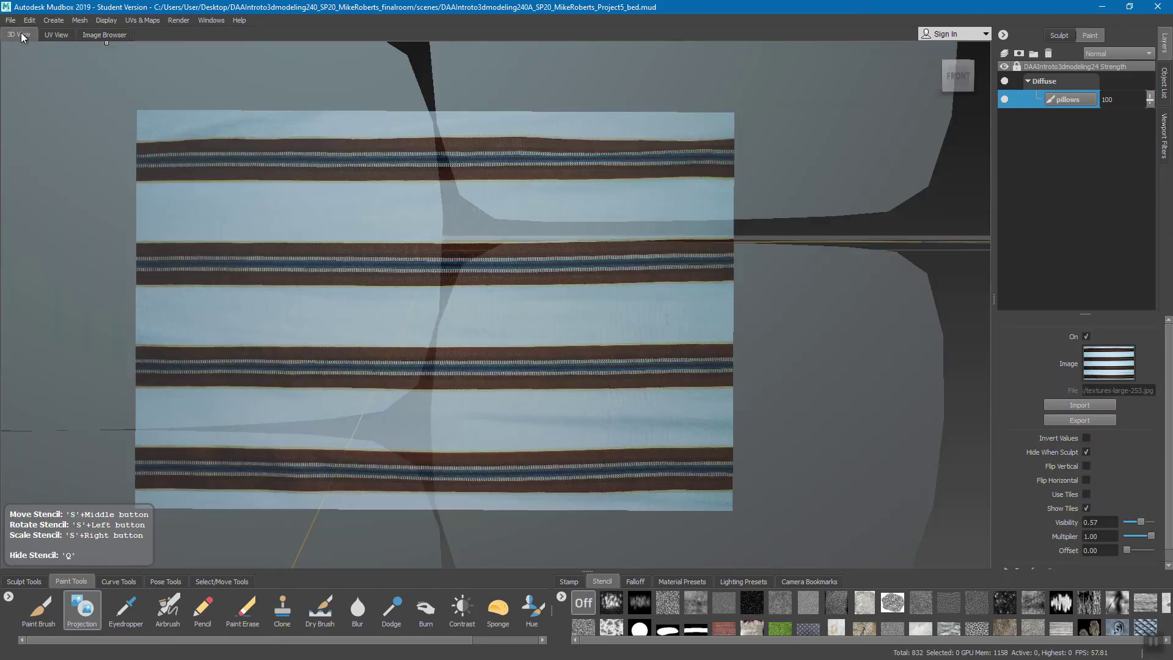
scroll(619, 287, down, 5)
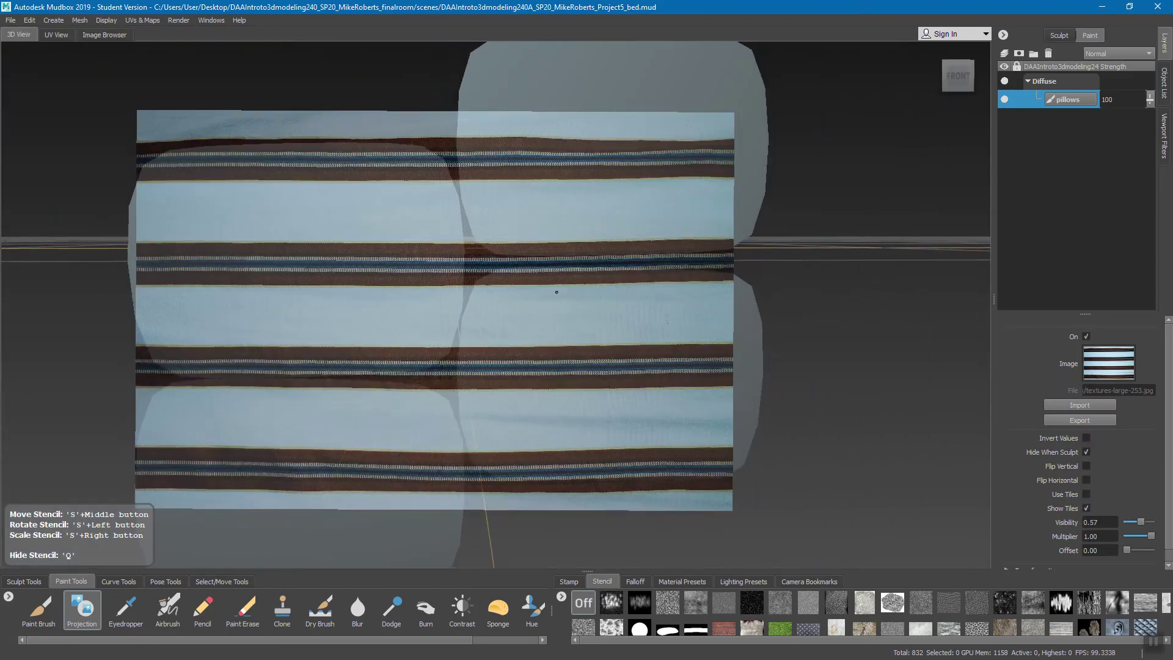
scroll(539, 285, down, 2)
right_drag(539, 285, 380, 262)
drag(380, 261, 394, 264)
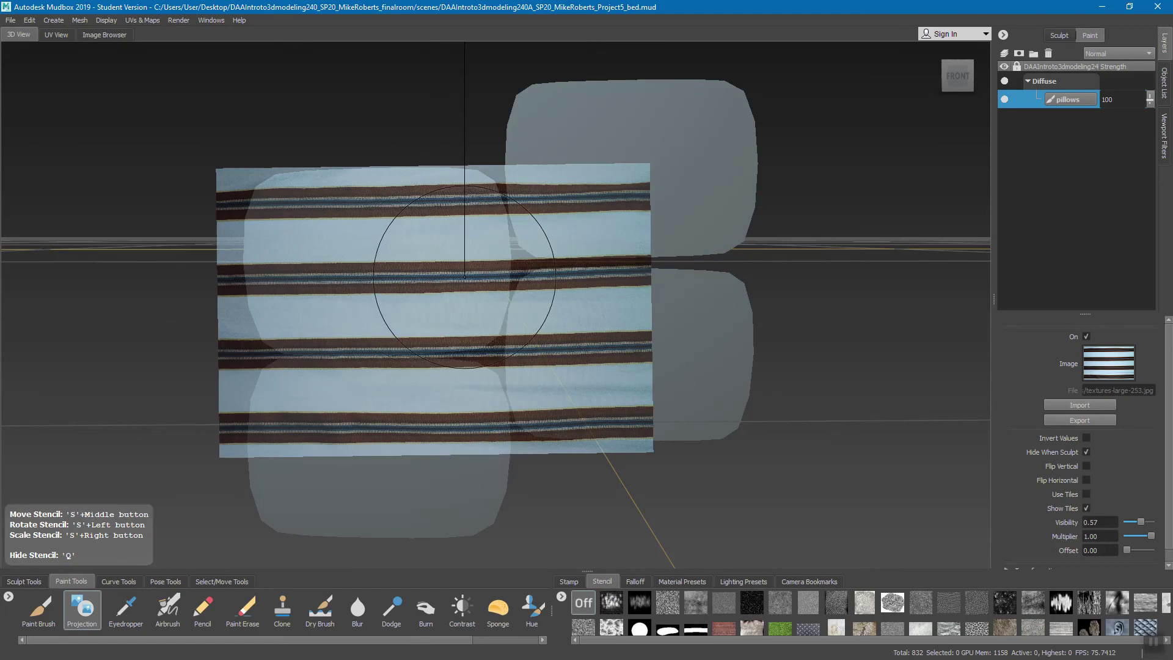
mouse_move(330, 220)
mouse_down()
mouse_move(379, 220)
mouse_move(439, 184)
mouse_move(441, 304)
mouse_move(361, 296)
mouse_move(424, 335)
mouse_move(274, 243)
mouse_move(446, 214)
mouse_move(500, 287)
mouse_move(468, 339)
mouse_up()
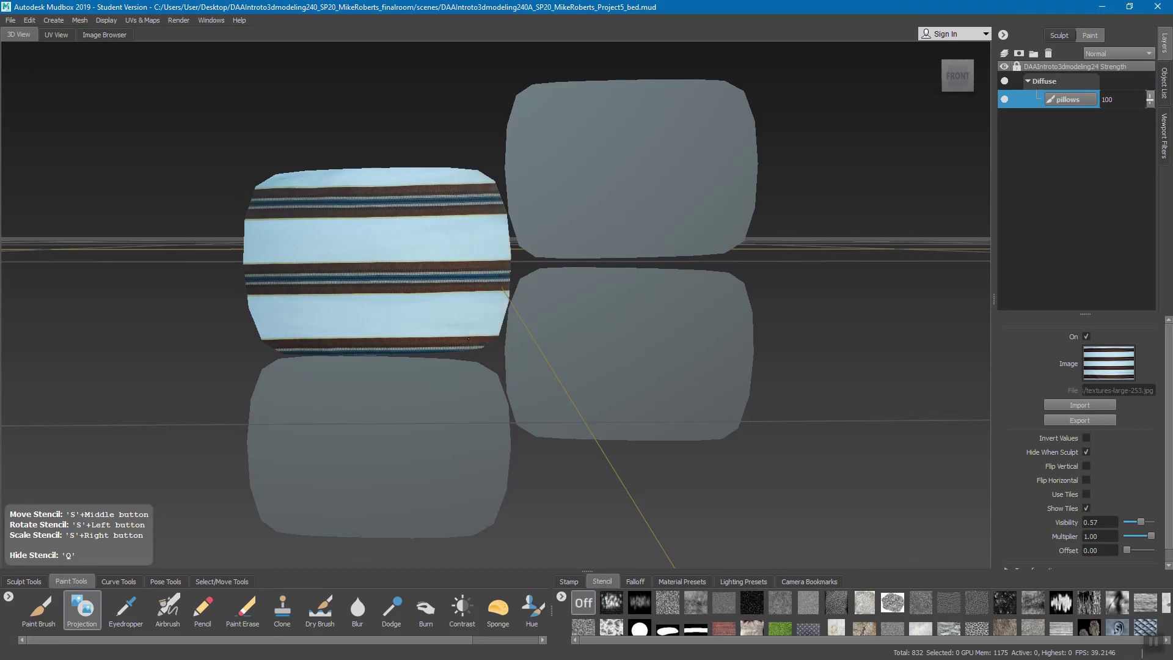
drag(266, 185, 283, 340)
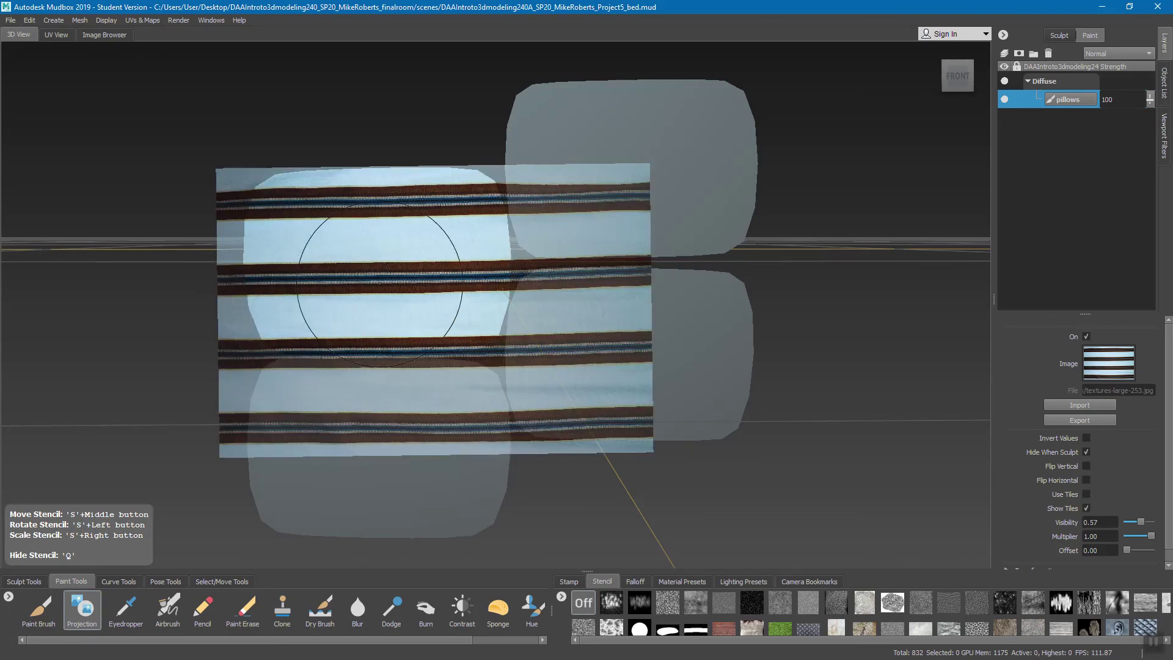
Move the striped stencil over the lower-left pillow shell and project the fabric across that whole shell
middle_drag(437, 290, 409, 415)
mouse_move(404, 417)
middle_down()
mouse_move(409, 432)
mouse_move(387, 427)
middle_up()
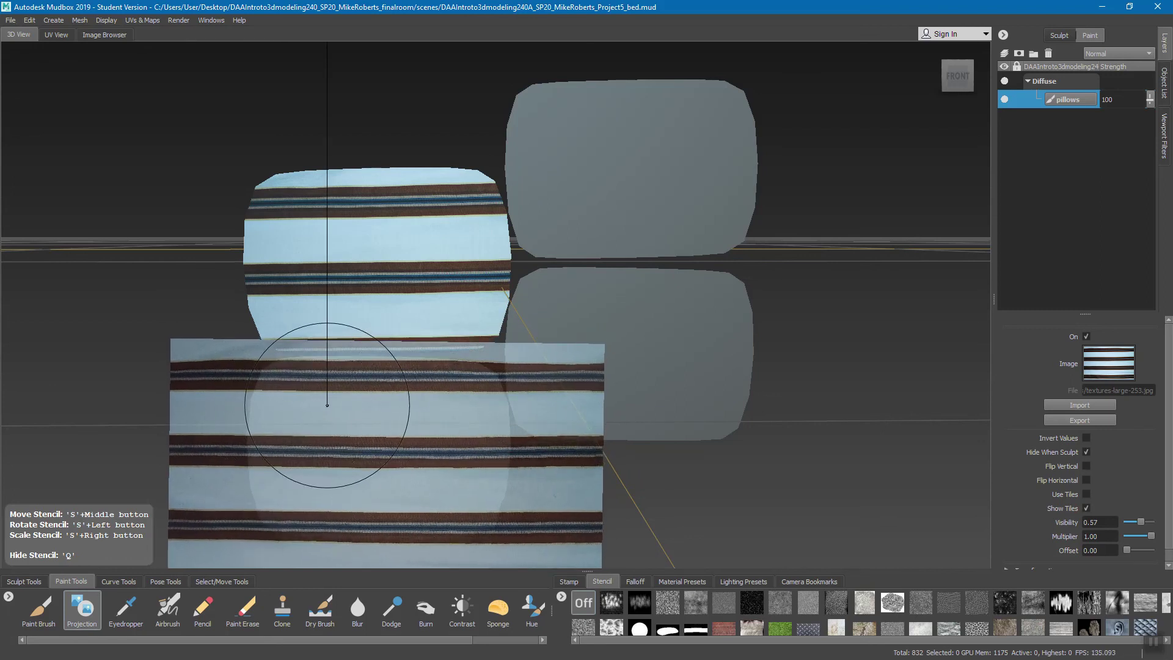
mouse_move(278, 400)
mouse_down()
mouse_move(421, 394)
mouse_move(489, 415)
mouse_move(498, 465)
mouse_move(467, 522)
mouse_move(388, 442)
mouse_move(342, 522)
mouse_move(262, 501)
mouse_move(269, 427)
mouse_move(291, 446)
mouse_up()
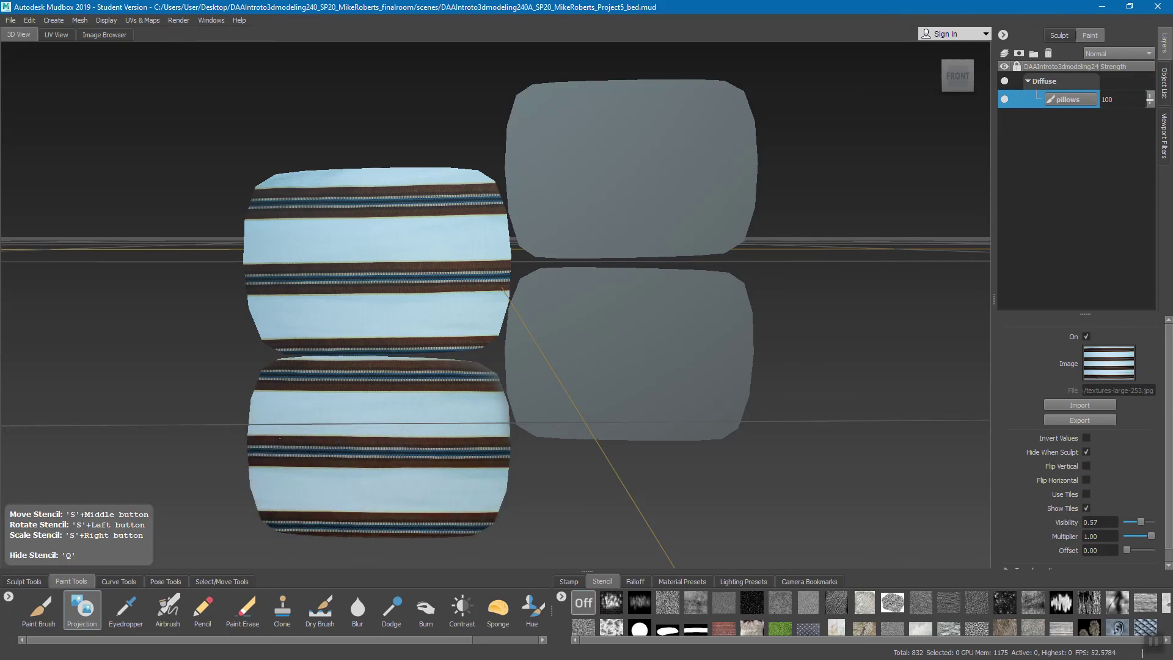
drag(480, 387, 498, 393)
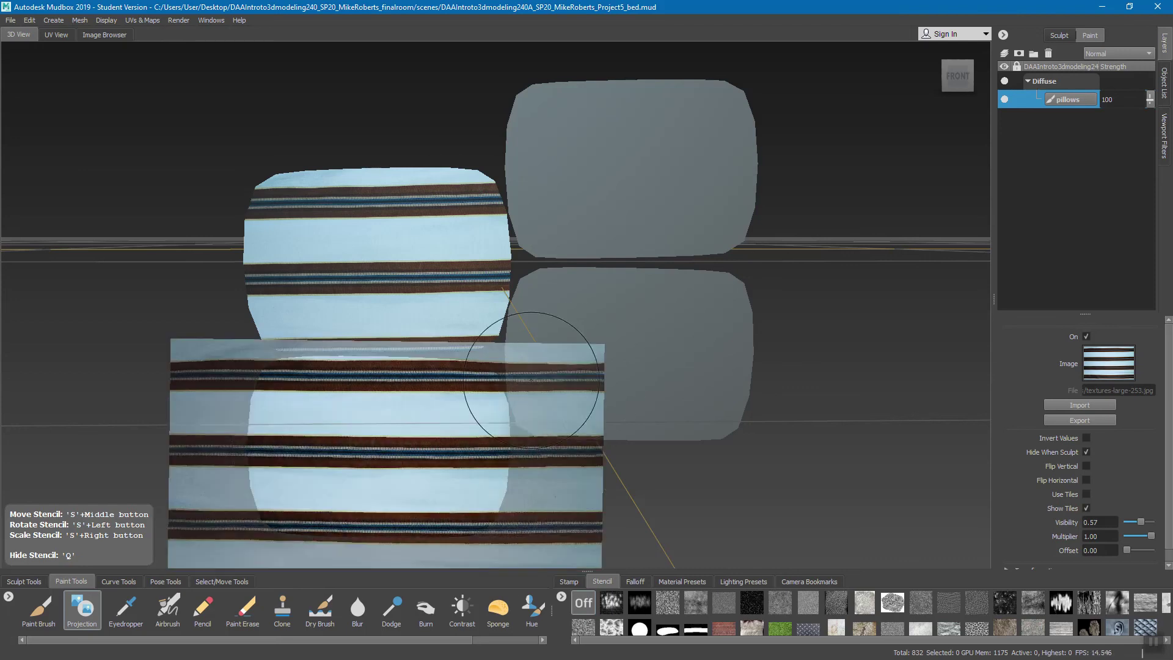
Project the striped stencil onto the lower-right and upper-right pillow shells, repositioning it over each one
mouse_move(493, 414)
middle_down()
mouse_move(746, 314)
mouse_move(729, 314)
middle_up()
mouse_move(729, 314)
mouse_down()
mouse_move(557, 301)
mouse_move(526, 391)
mouse_move(644, 419)
mouse_move(721, 397)
mouse_move(609, 353)
mouse_up()
mouse_move(520, 422)
mouse_down()
mouse_move(523, 288)
mouse_move(746, 297)
mouse_move(641, 361)
mouse_up()
mouse_move(641, 361)
middle_down()
mouse_move(654, 118)
mouse_move(616, 137)
middle_up()
mouse_move(537, 110)
mouse_down()
mouse_move(727, 122)
mouse_move(715, 220)
mouse_move(637, 238)
mouse_move(571, 223)
mouse_move(558, 178)
mouse_move(542, 177)
mouse_move(618, 219)
mouse_move(631, 187)
mouse_up()
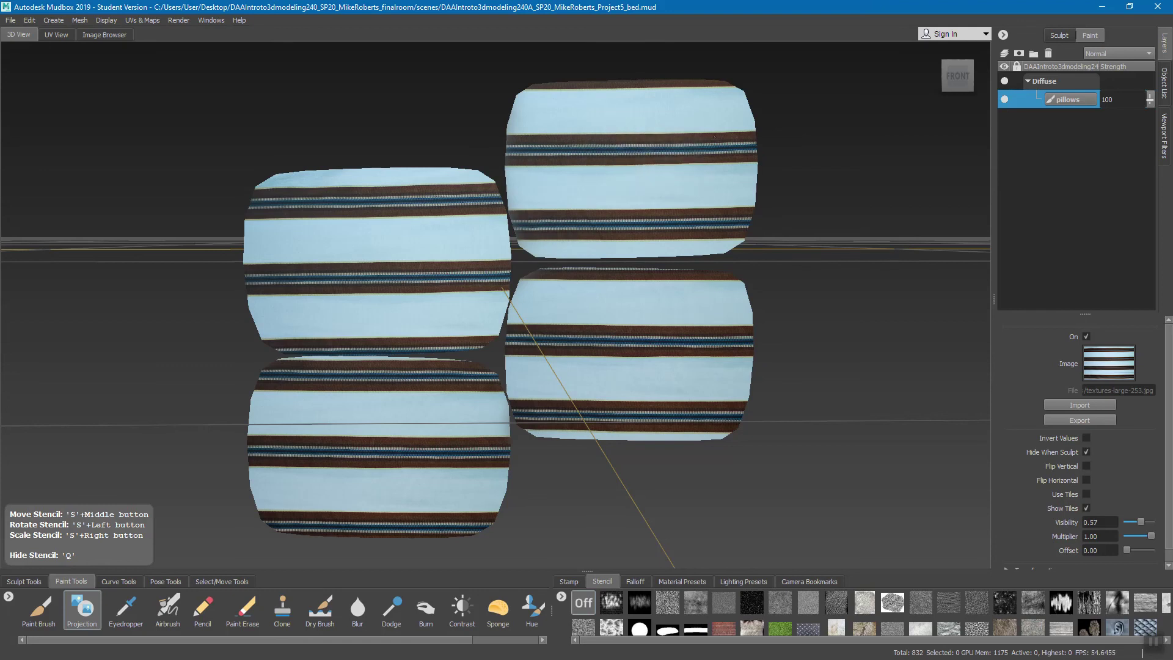
drag(535, 221, 639, 79)
Turn off the fabric stencil and unflatten the pillow mesh from UV space
key(q)
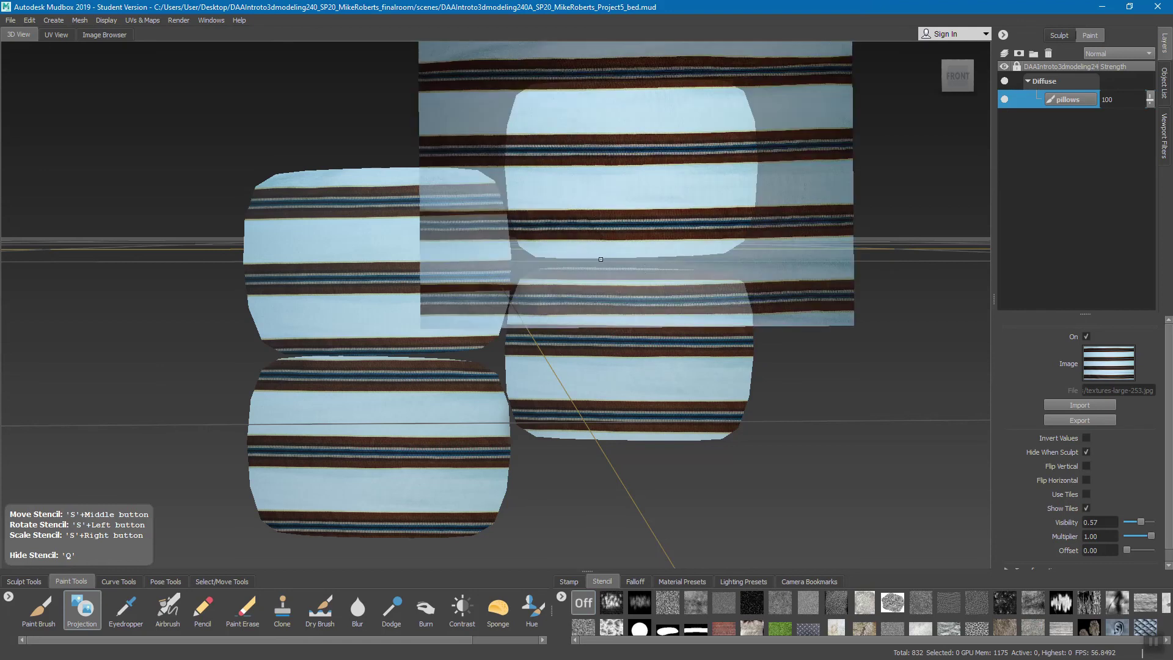
mouse_move(671, 194)
middle_down()
mouse_move(692, 372)
mouse_move(667, 312)
mouse_move(520, 219)
middle_up()
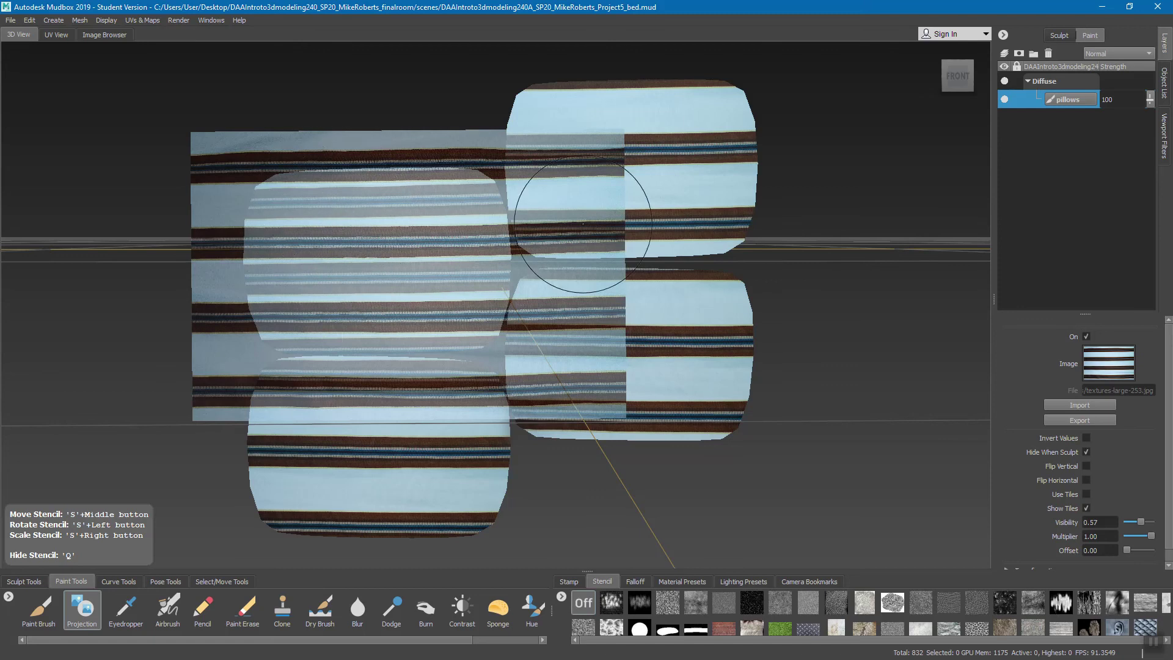
click(584, 605)
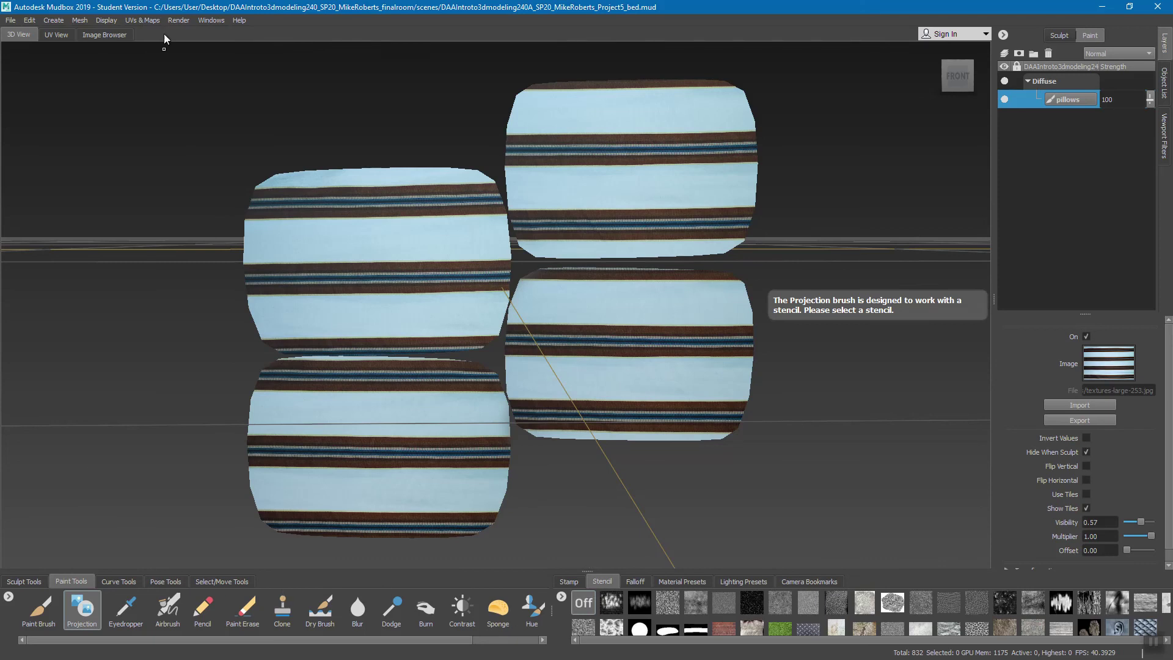
click(141, 20)
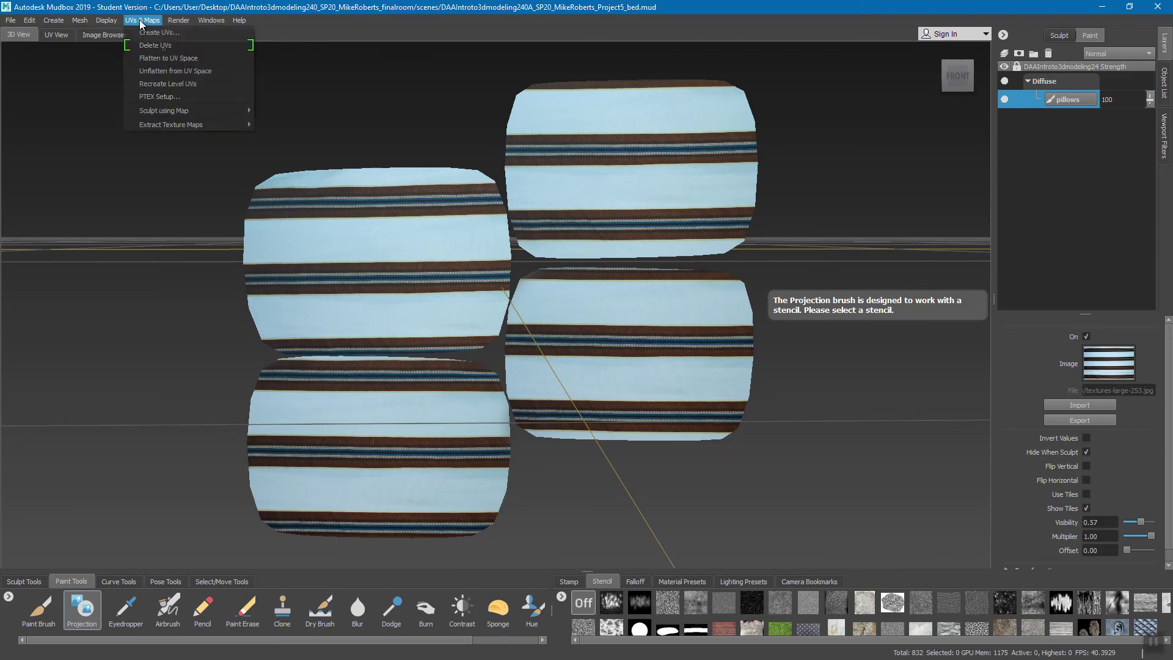
click(180, 71)
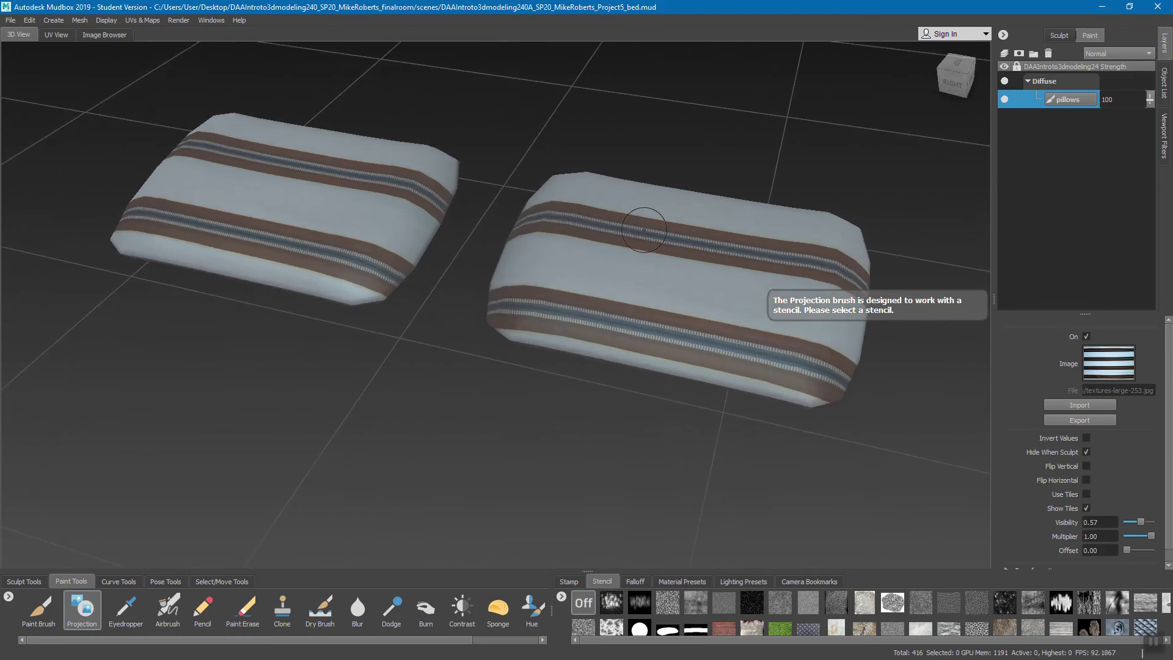
alt+drag(659, 258, 654, 340)
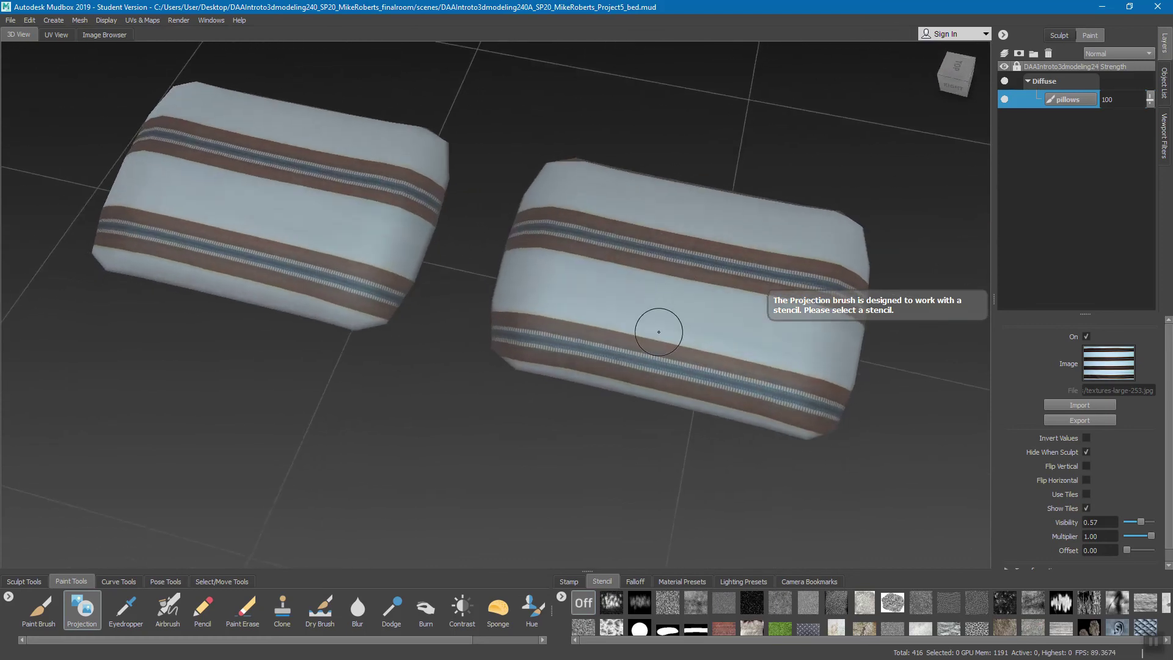
Toggle the pillow mesh's visibility off and on to refresh how its texture displays
click(1166, 82)
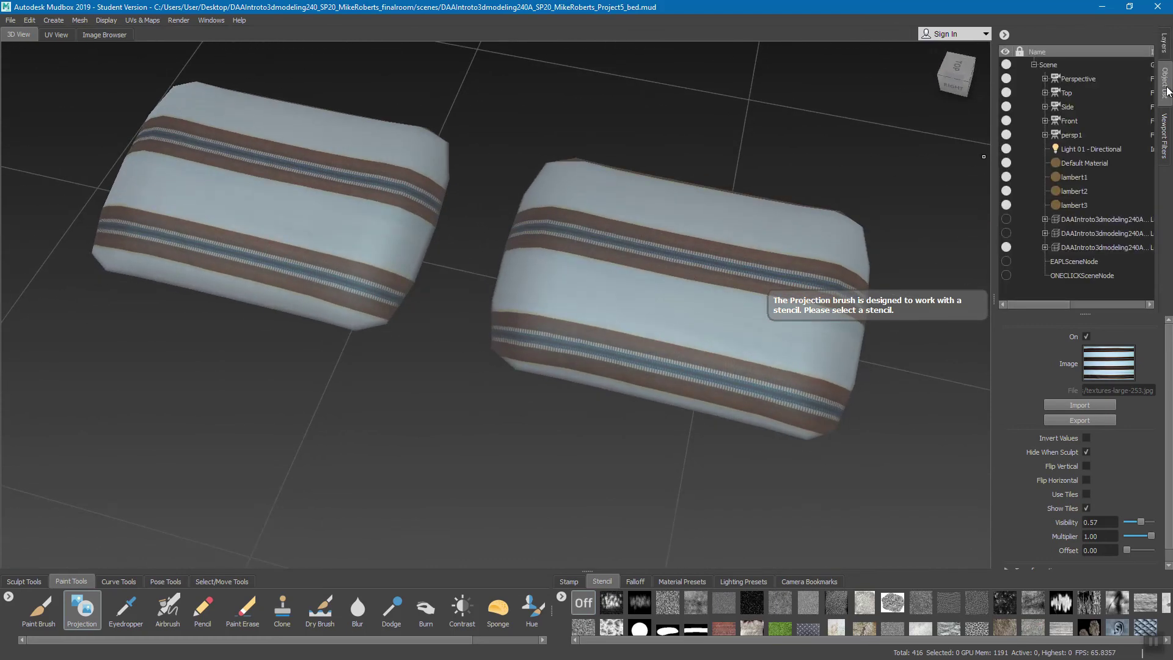
click(1006, 246)
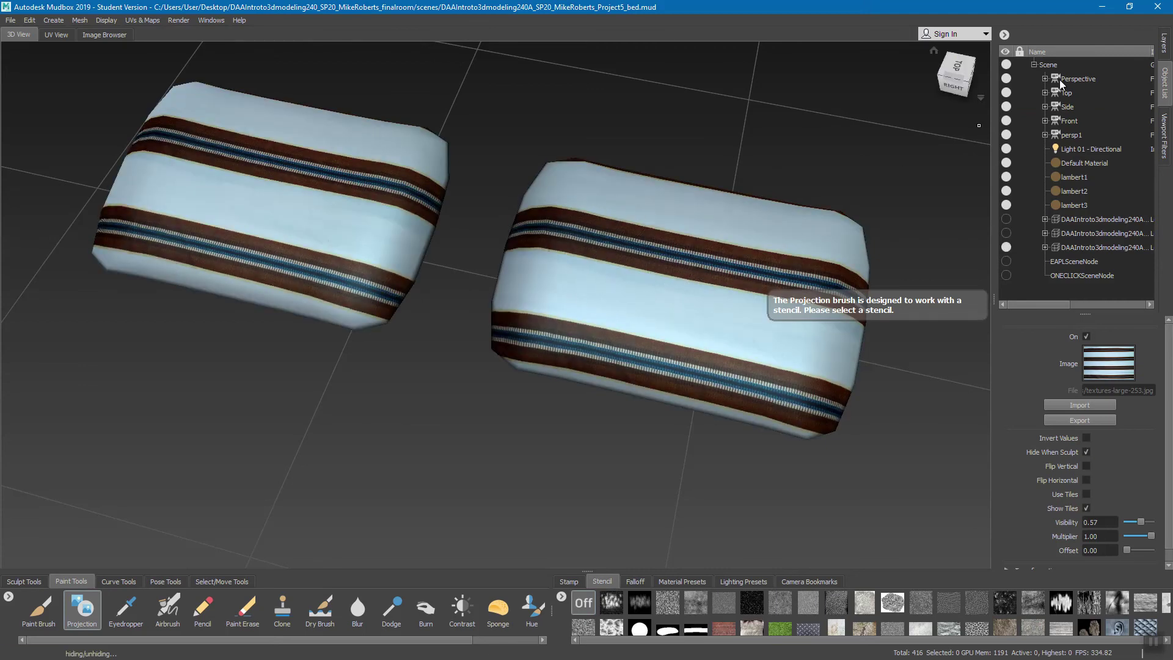
click(1164, 46)
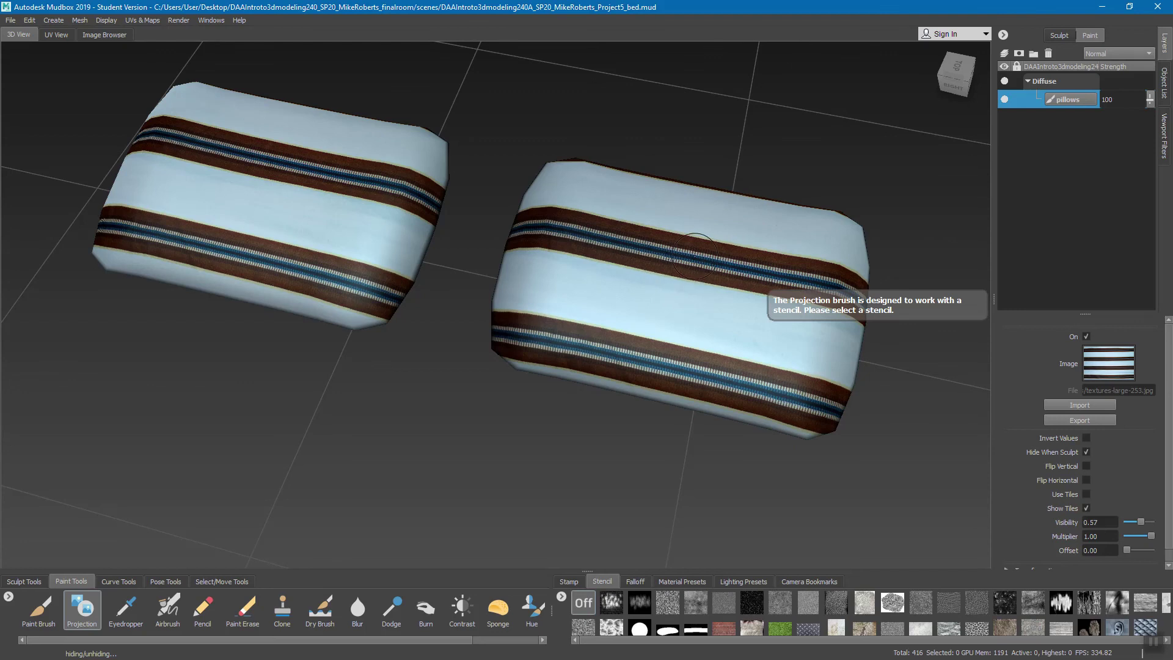
Examine how the stripes meet along the pillows' side seams from several angles
mouse_move(589, 314)
alt+mouse_down()
mouse_move(595, 239)
mouse_move(685, 195)
mouse_move(654, 197)
alt+mouse_up()
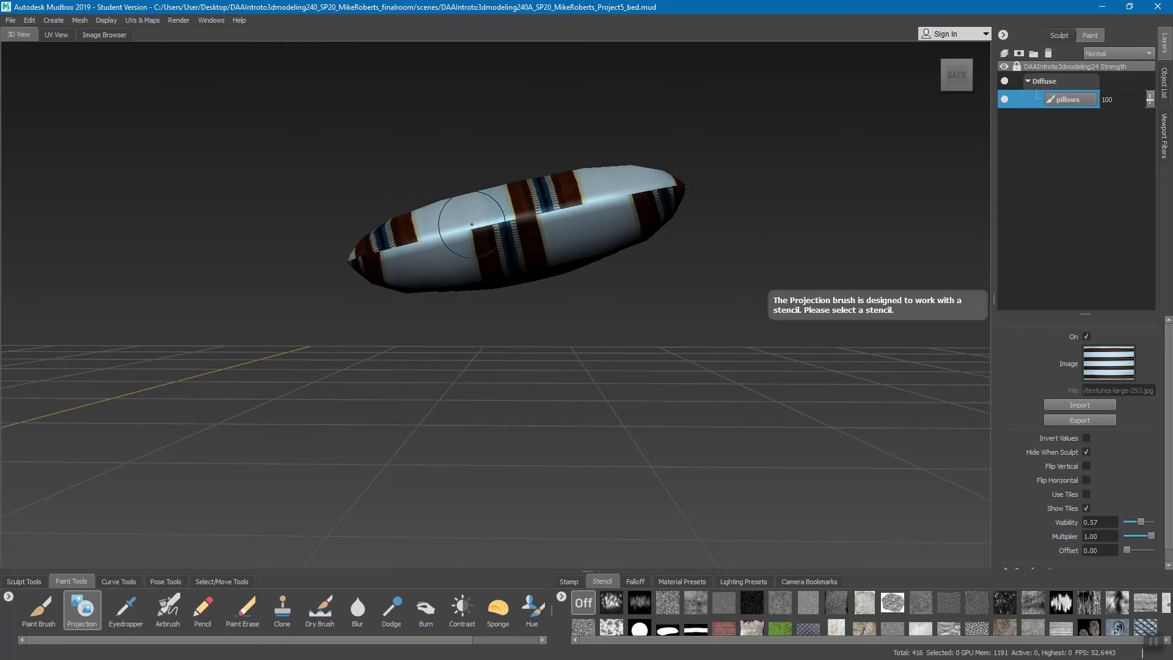
alt+drag(537, 218, 688, 199)
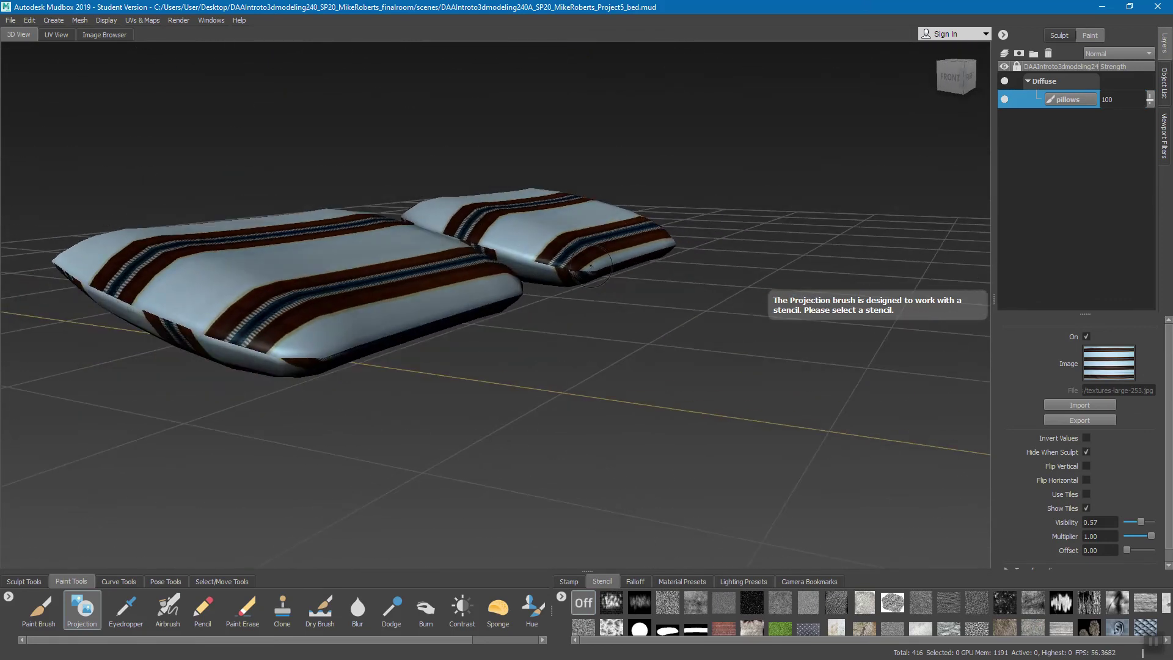
alt+drag(655, 252, 455, 241)
alt+drag(620, 336, 666, 283)
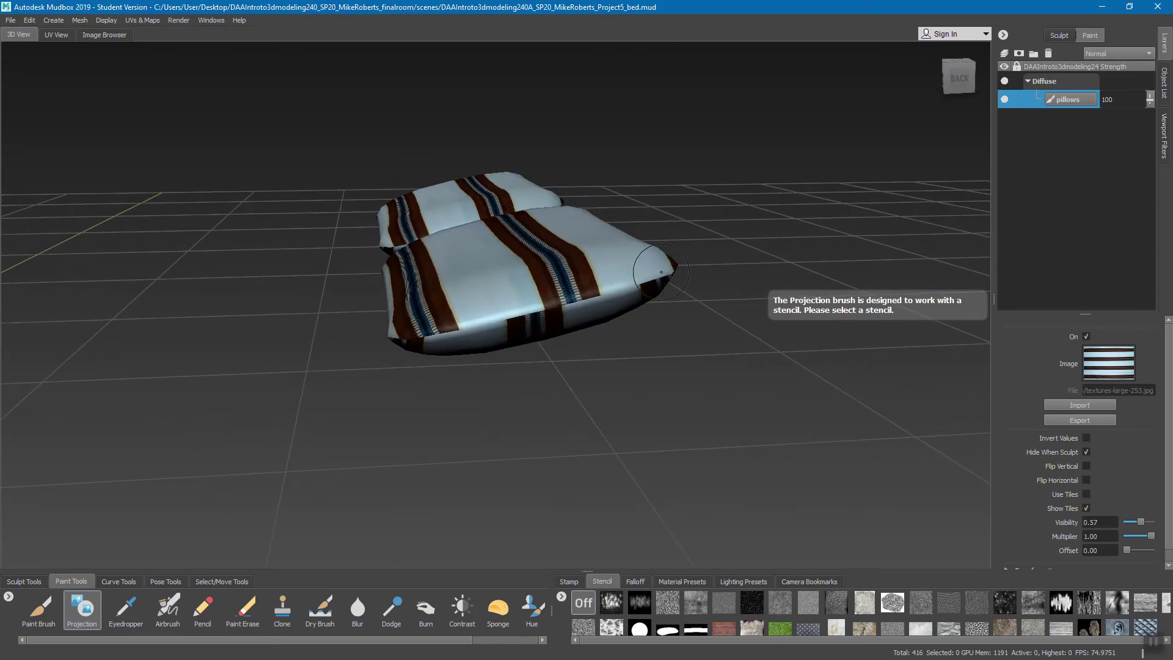
alt+drag(643, 259, 561, 303)
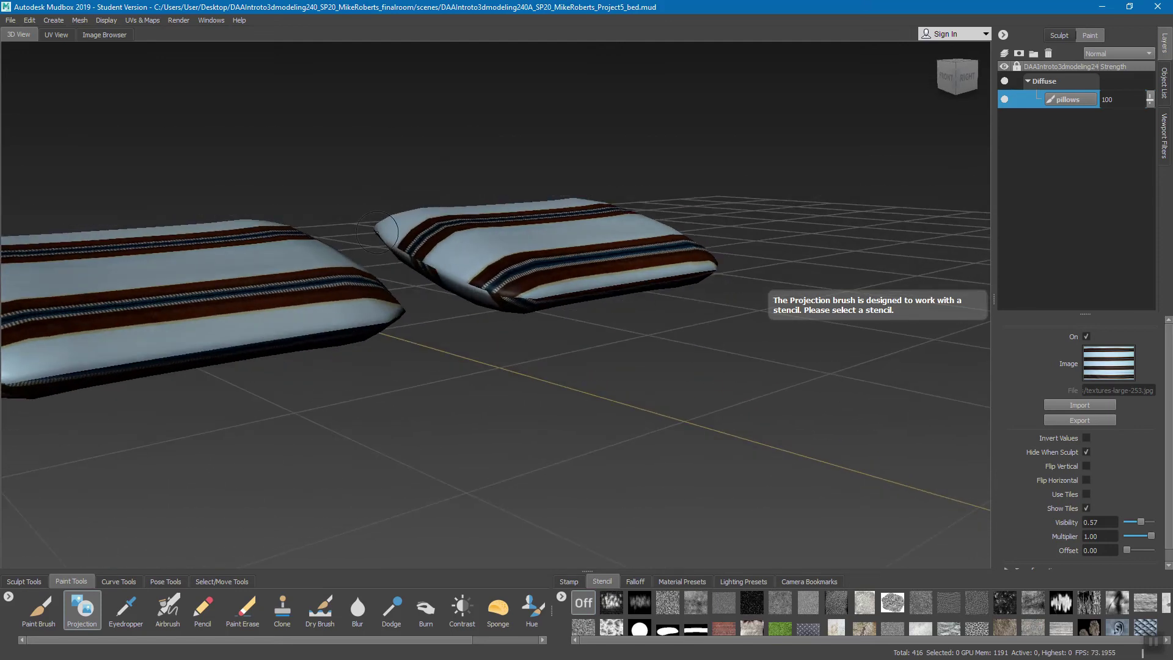
alt+drag(635, 285, 656, 203)
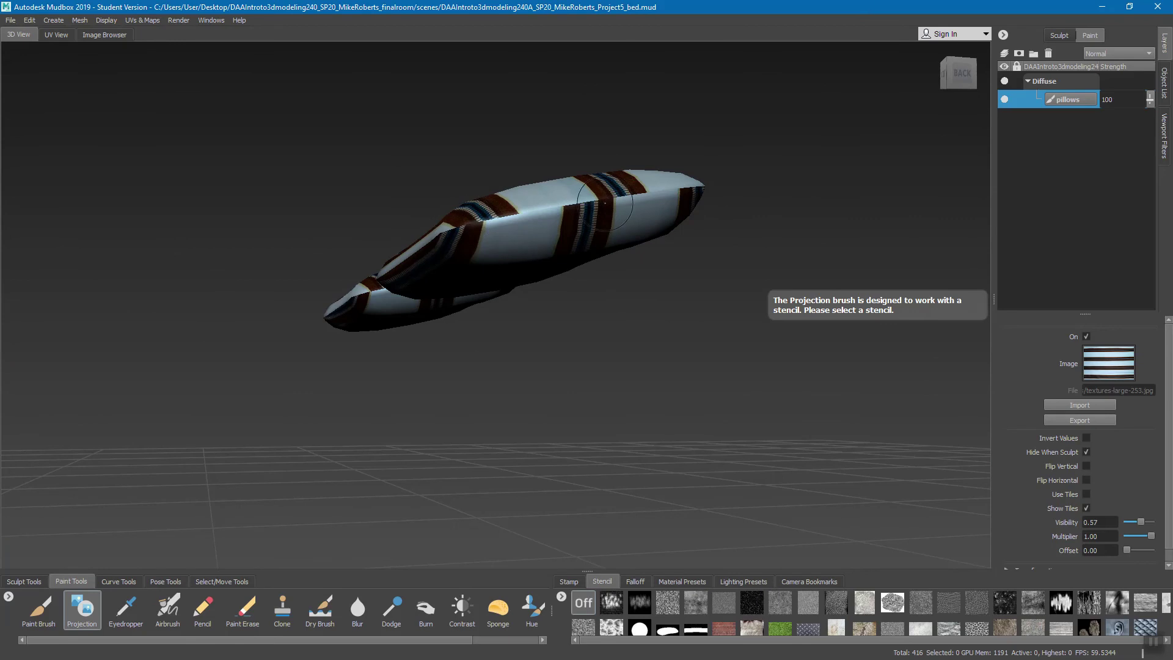
mouse_move(538, 256)
alt+mouse_down()
mouse_move(582, 275)
mouse_move(606, 312)
mouse_move(586, 255)
mouse_move(660, 204)
alt+mouse_up()
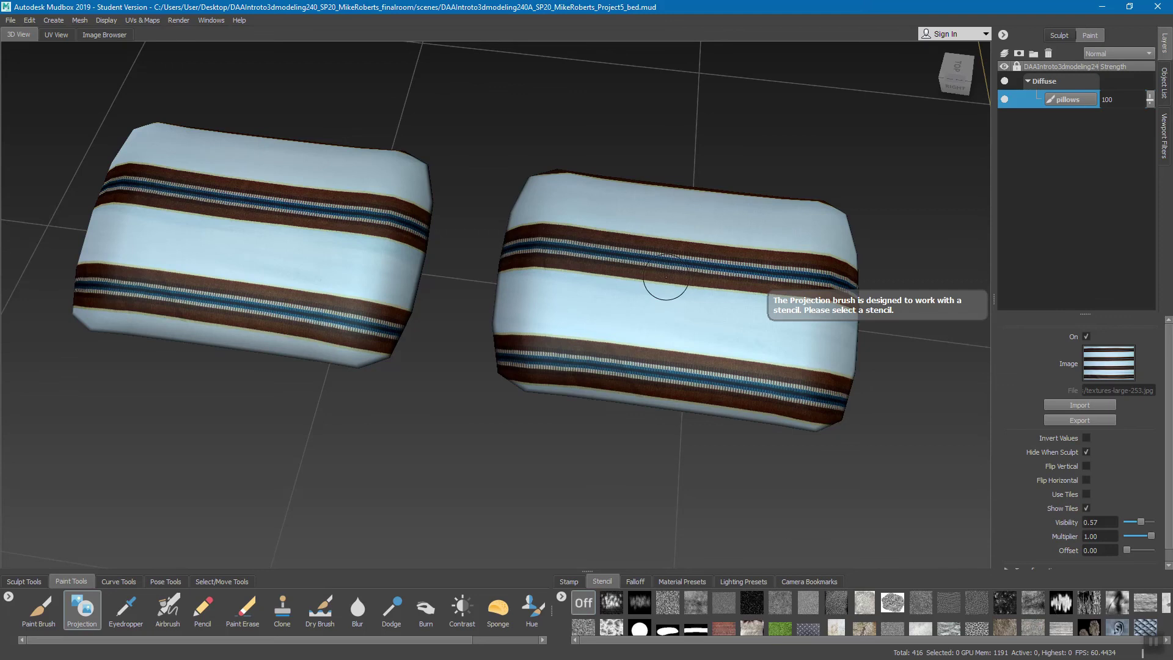
Duplicate the pillows paint layer and move the copy to the Bump Map channel
right_click(1071, 98)
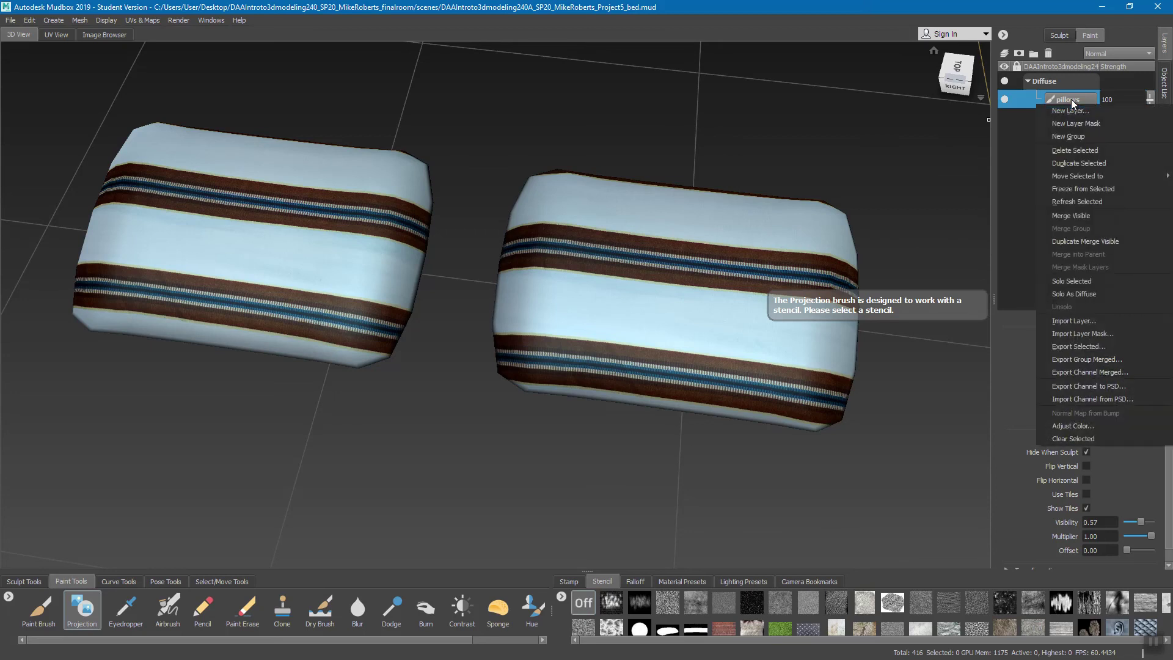
click(1072, 163)
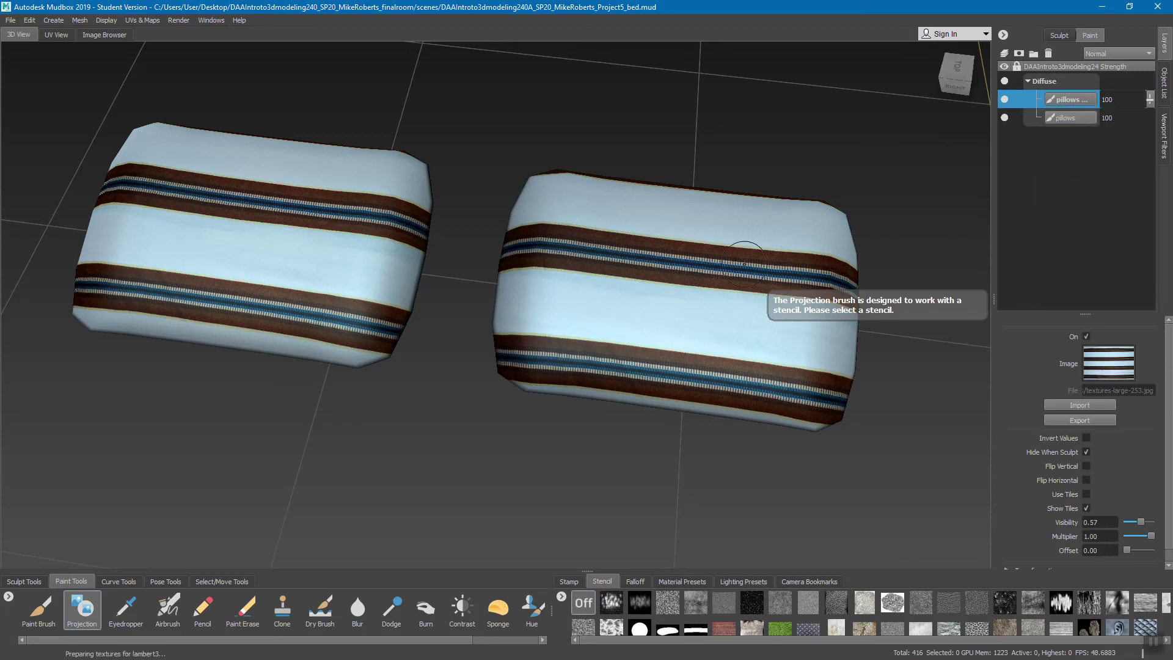
right_click(1080, 99)
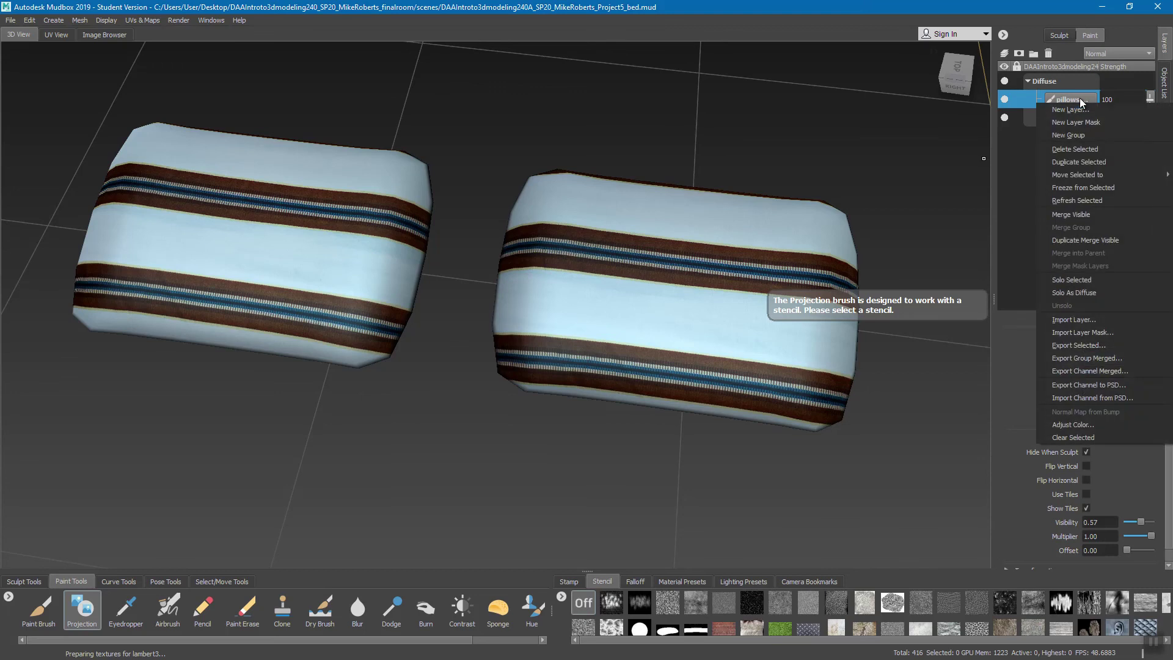
mouse_move(1090, 174)
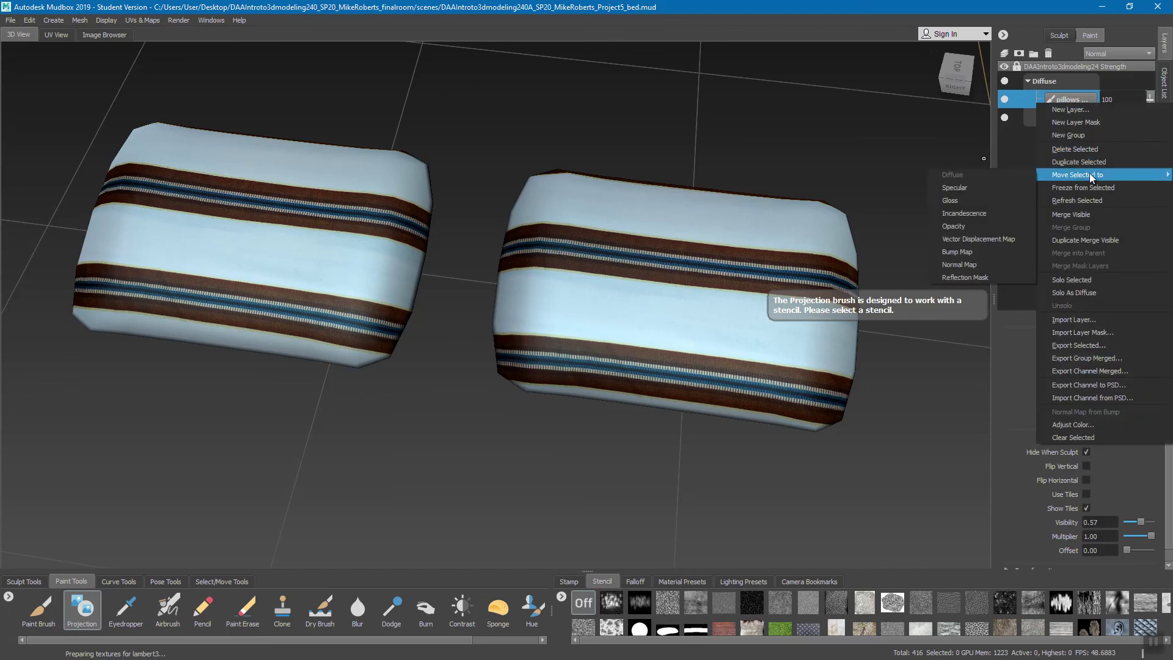
click(968, 252)
alt+drag(701, 324, 587, 287)
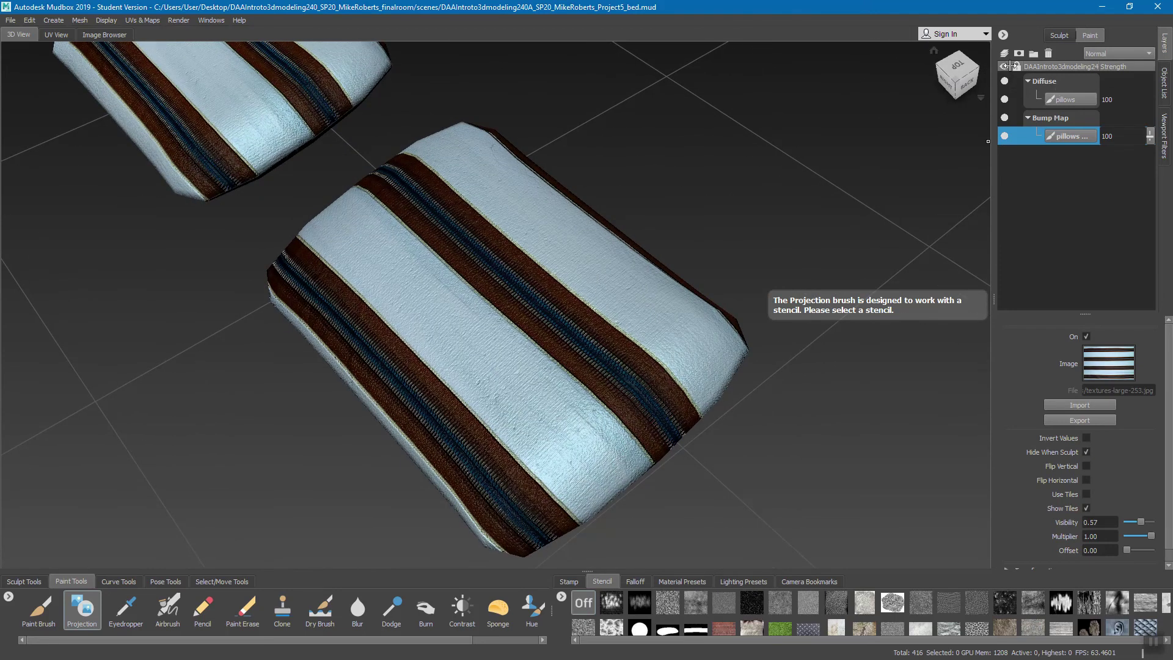
Hide the Diffuse channel and examine the bump relief on the pillow up close
click(1005, 99)
click(1005, 100)
click(1005, 100)
click(1005, 99)
click(1005, 100)
click(1004, 100)
click(1005, 81)
click(1003, 79)
click(1005, 81)
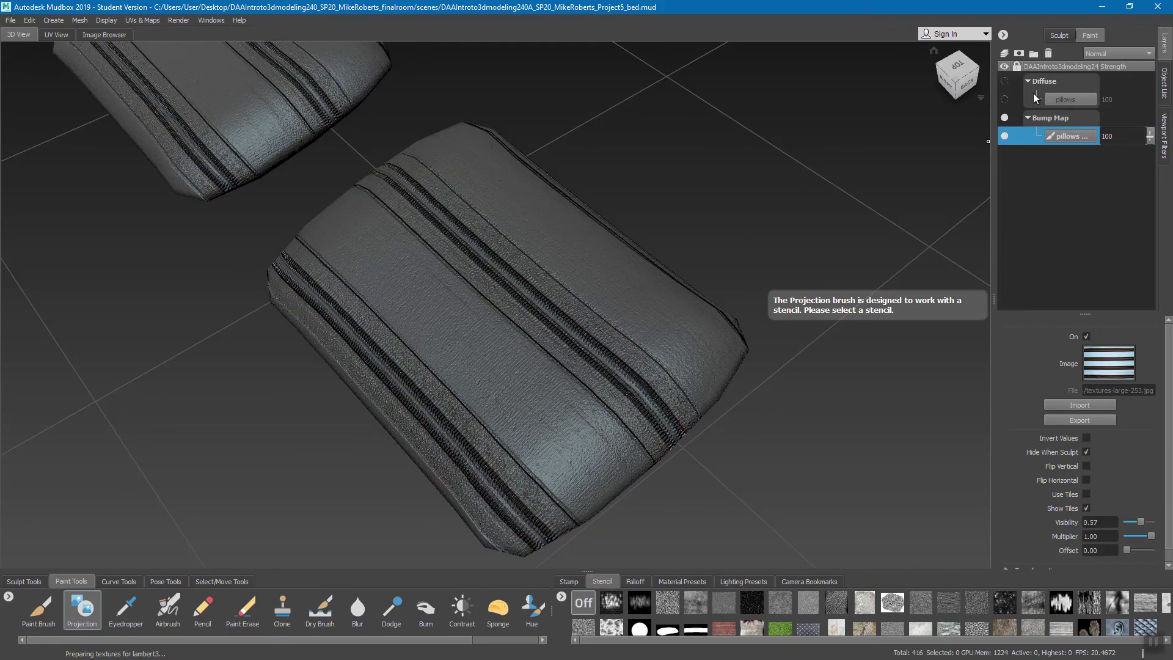
scroll(605, 318, up, 6)
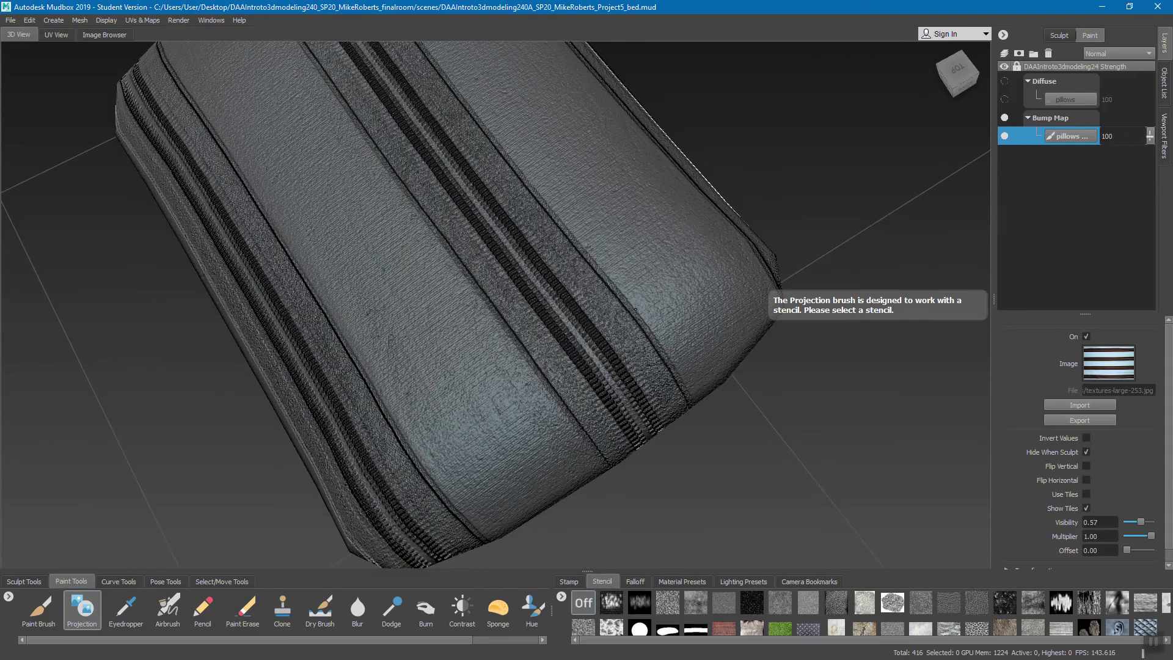
scroll(605, 318, up, 5)
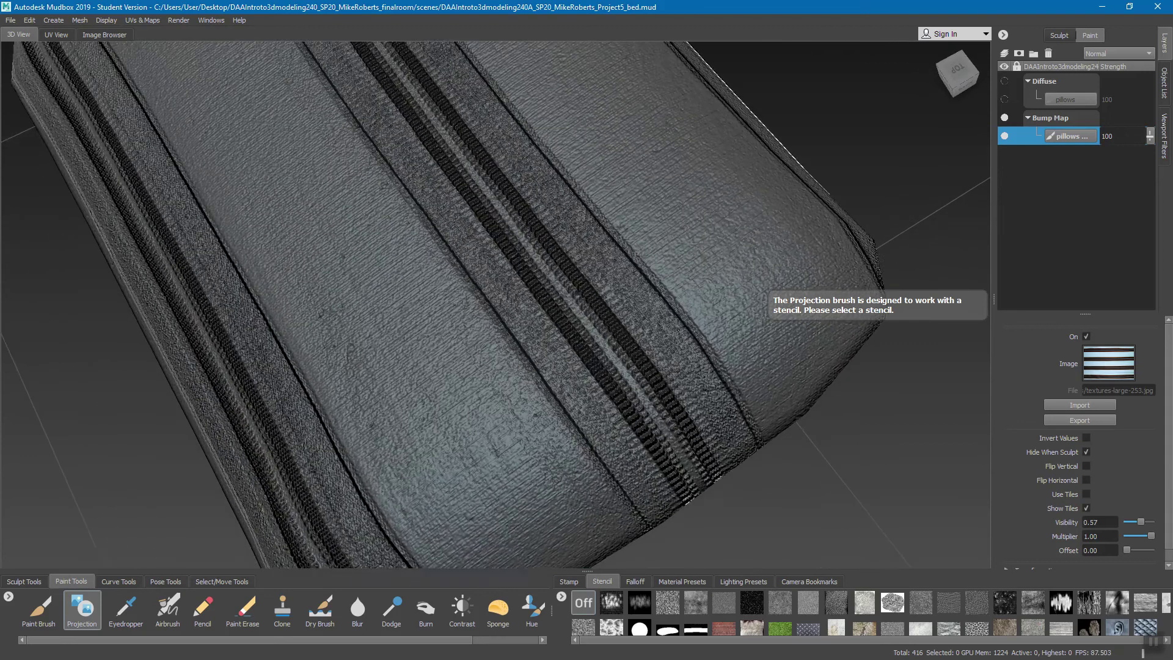
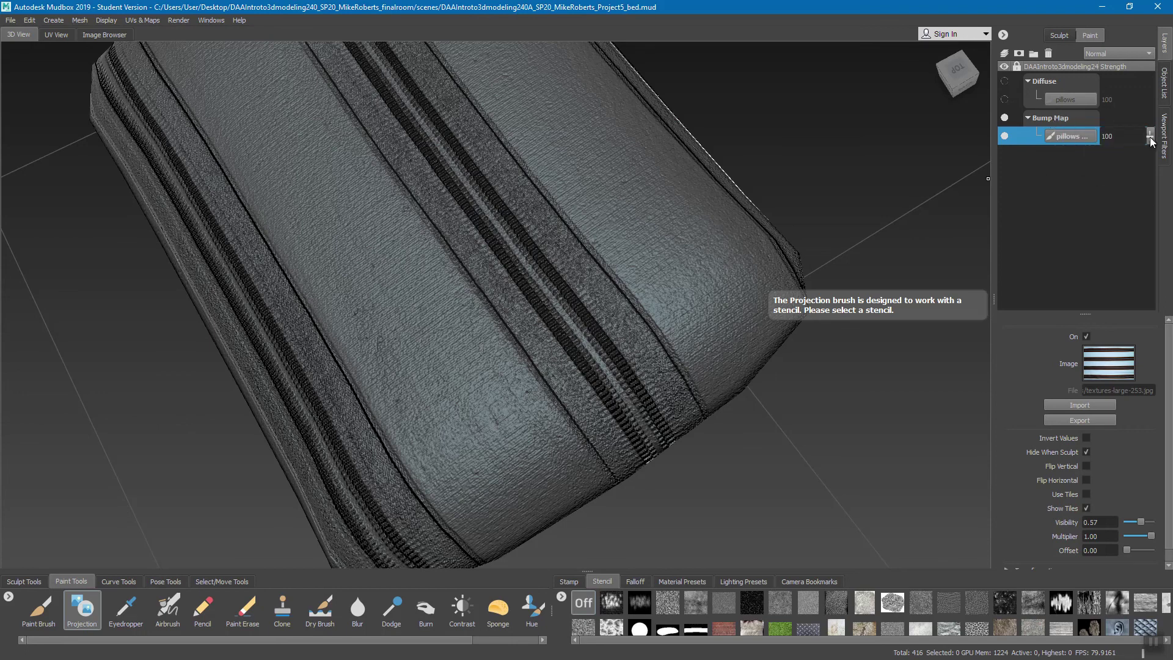
Reduce the pillow bump layer's strength to 6 and show the Diffuse channel again
click(1151, 139)
drag(1153, 139, 1151, 201)
click(1005, 82)
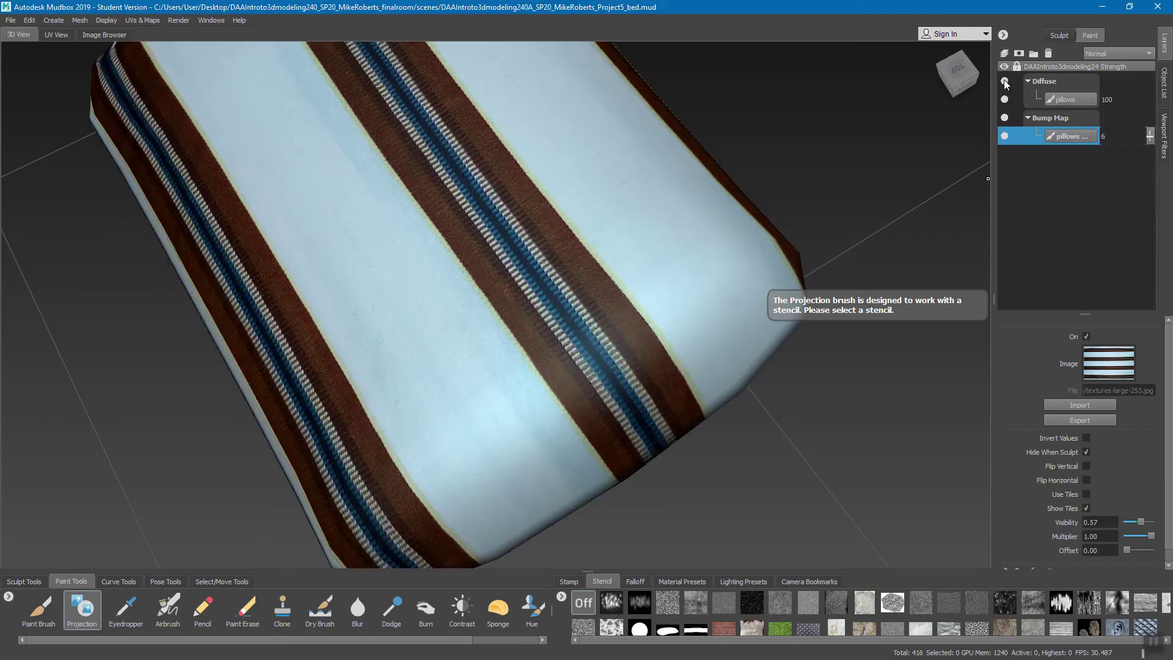
Raise the pillow bump layer's strength to 17, comparing the fabric with the Bump Map channel off and on
click(1004, 117)
click(1005, 118)
click(1005, 118)
click(1005, 118)
drag(1151, 142, 1149, 135)
click(1004, 116)
click(1004, 117)
click(1004, 117)
click(1004, 117)
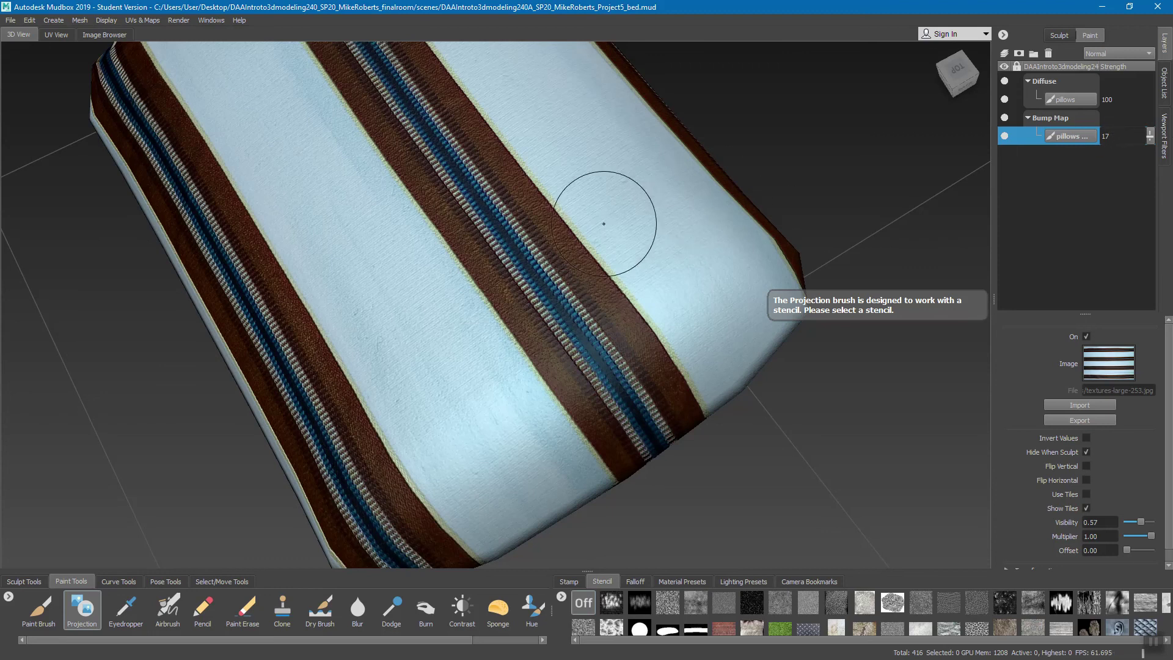
Unhide the bed frame and blanket meshes so the whole textured bed is shown with the pillows
alt+drag(603, 217, 589, 260)
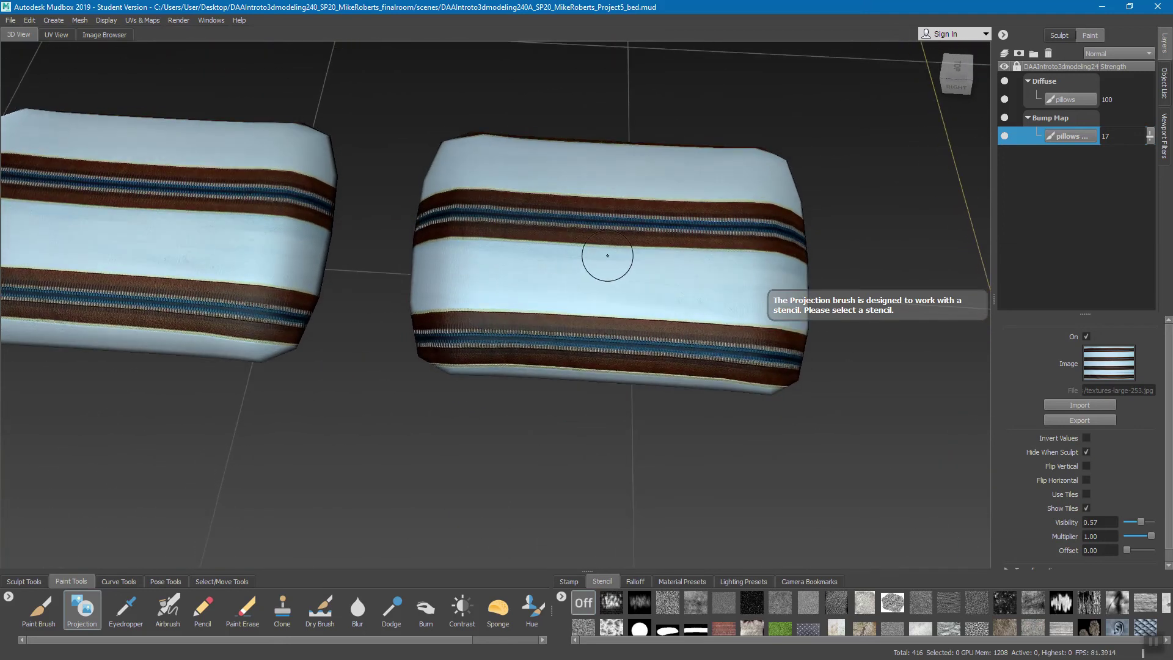
click(1165, 81)
click(1006, 219)
click(1006, 233)
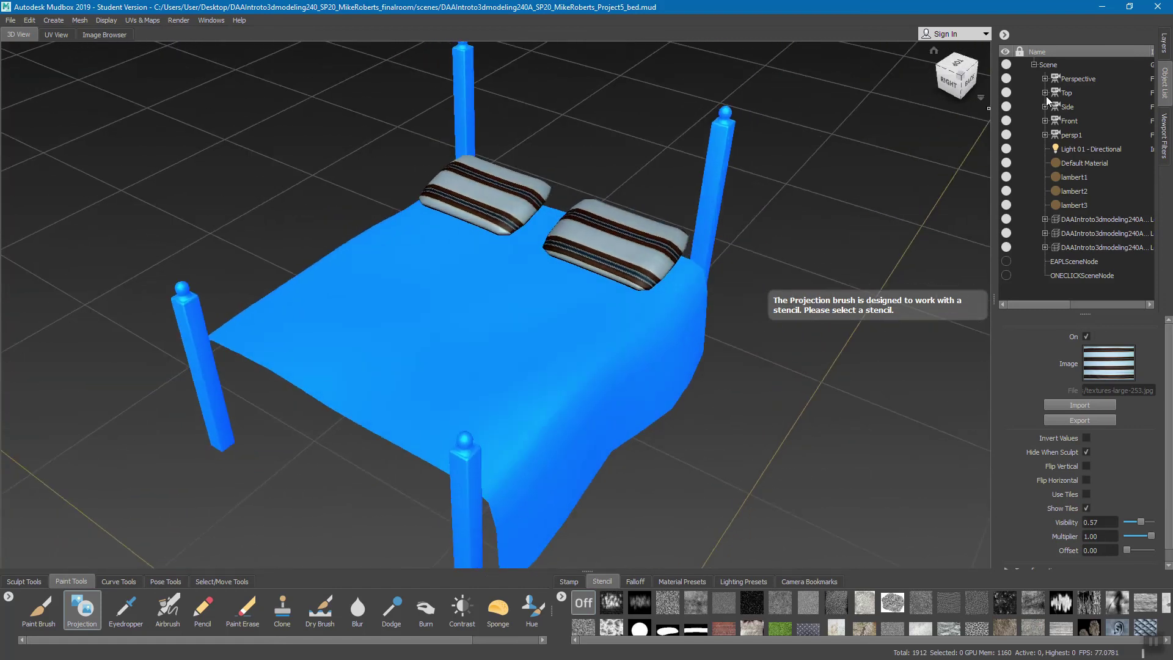
click(1164, 42)
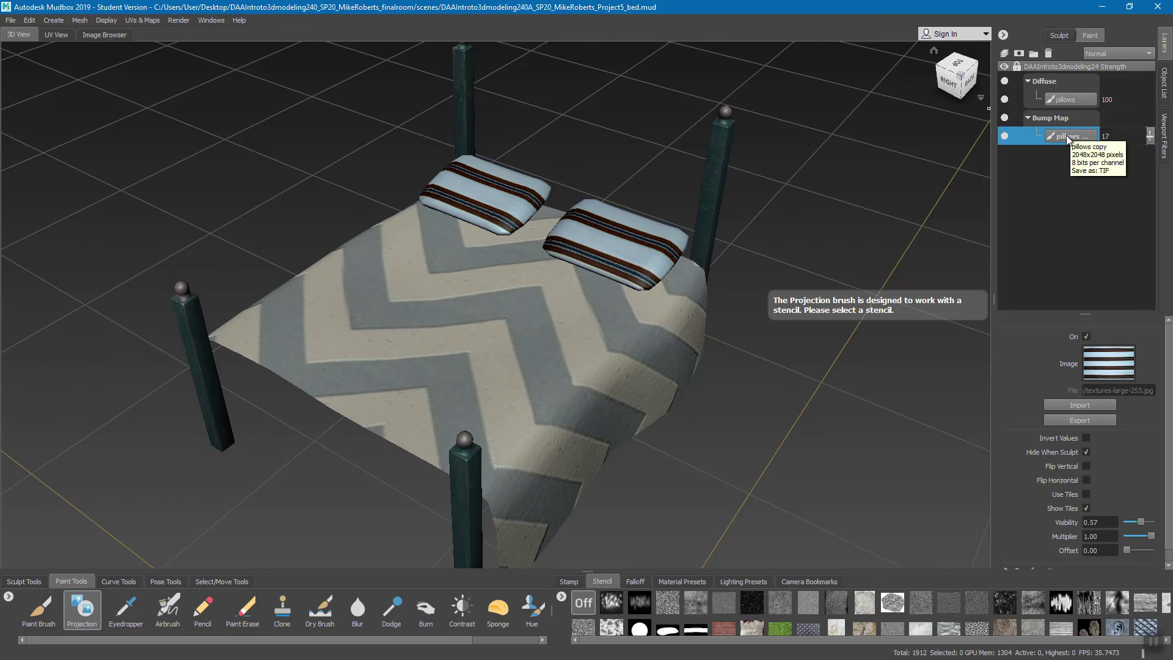
click(135, 22)
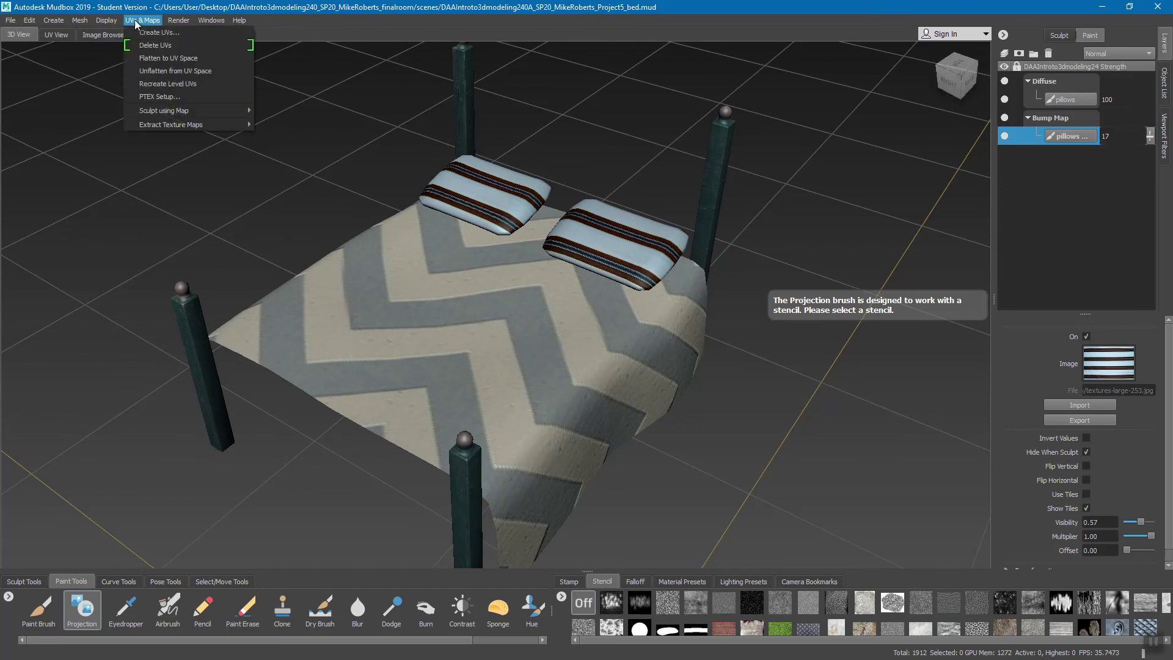
key(Escape)
mouse_move(465, 275)
alt+mouse_down()
mouse_move(584, 265)
mouse_move(487, 202)
mouse_move(635, 260)
mouse_move(570, 183)
alt+mouse_up()
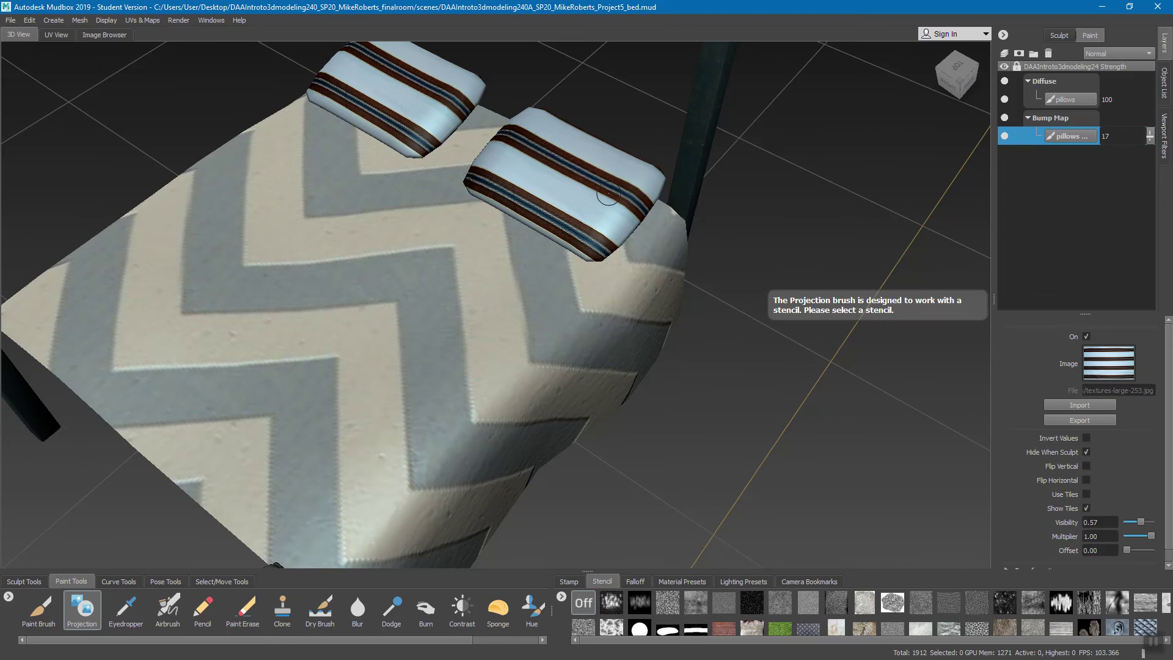